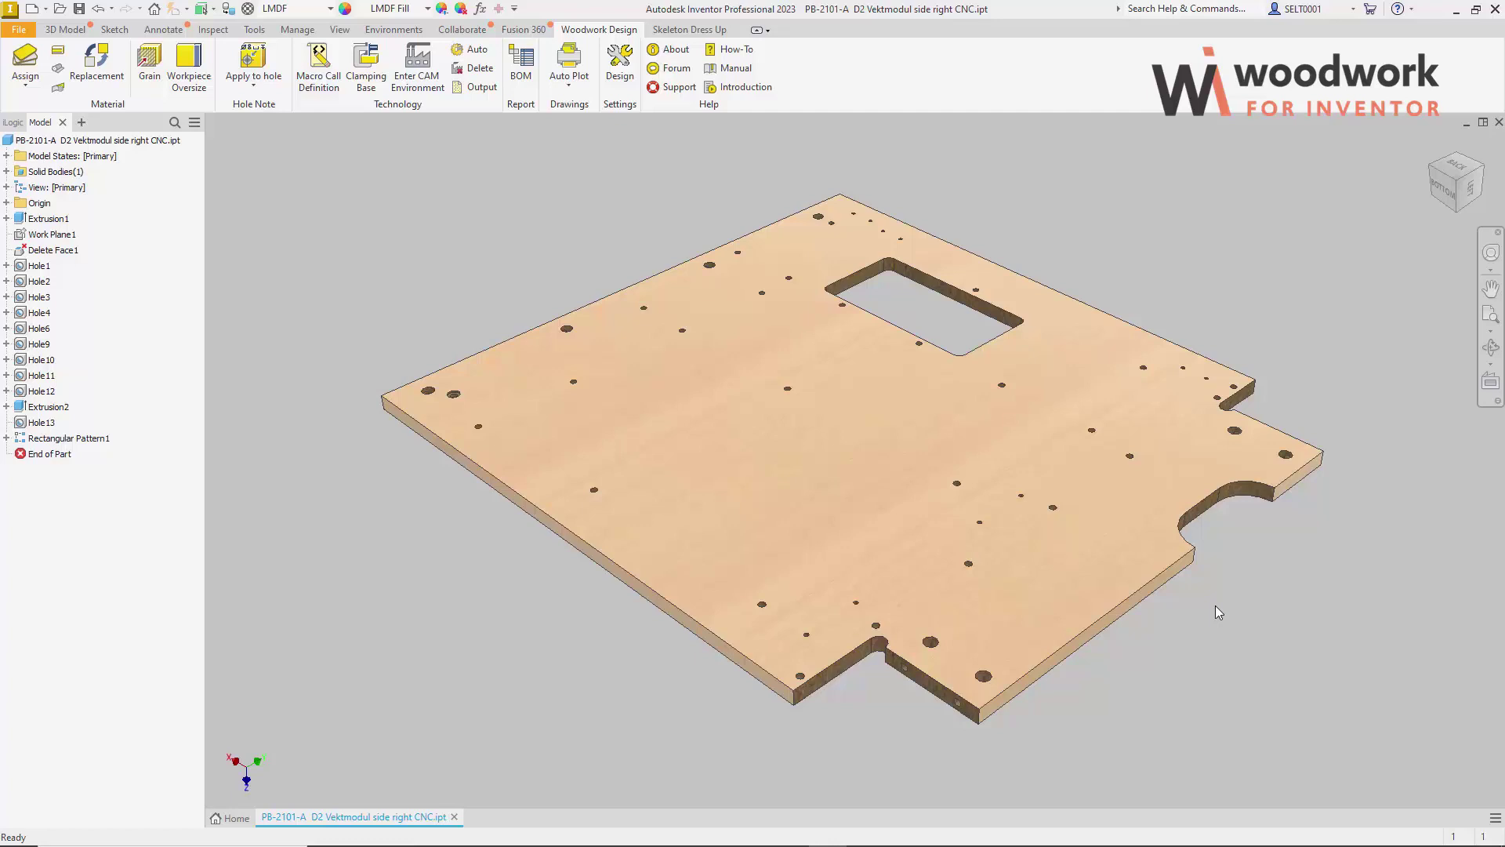
Step: Select the side panel part and open the Hole Note Setup
{"action": "left_click", "coordinate": [1033, 464]}
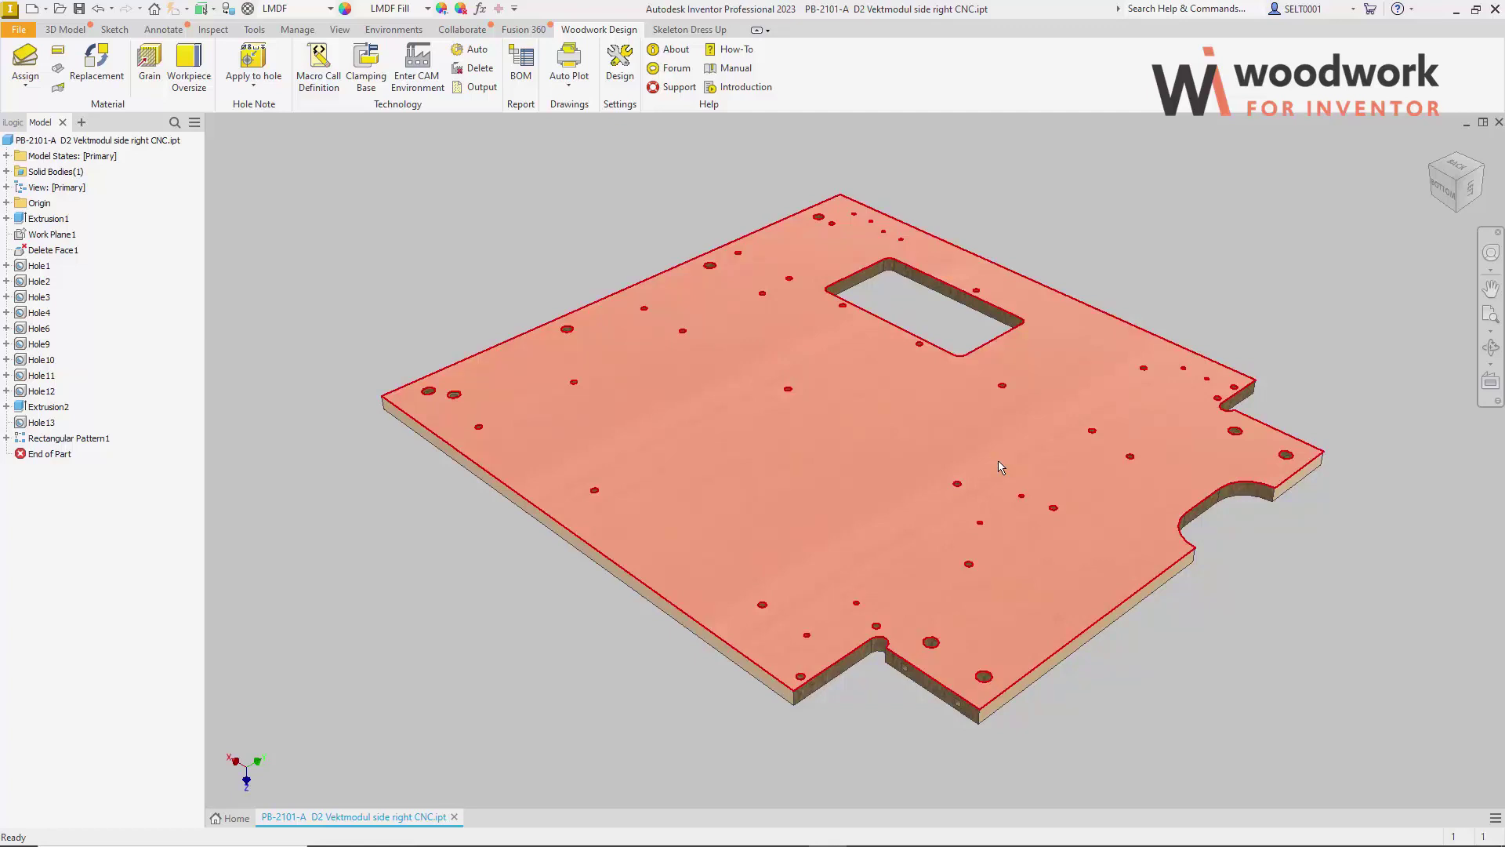
{"action": "left_click", "coordinate": [246, 92]}
{"action": "left_click", "coordinate": [261, 174]}
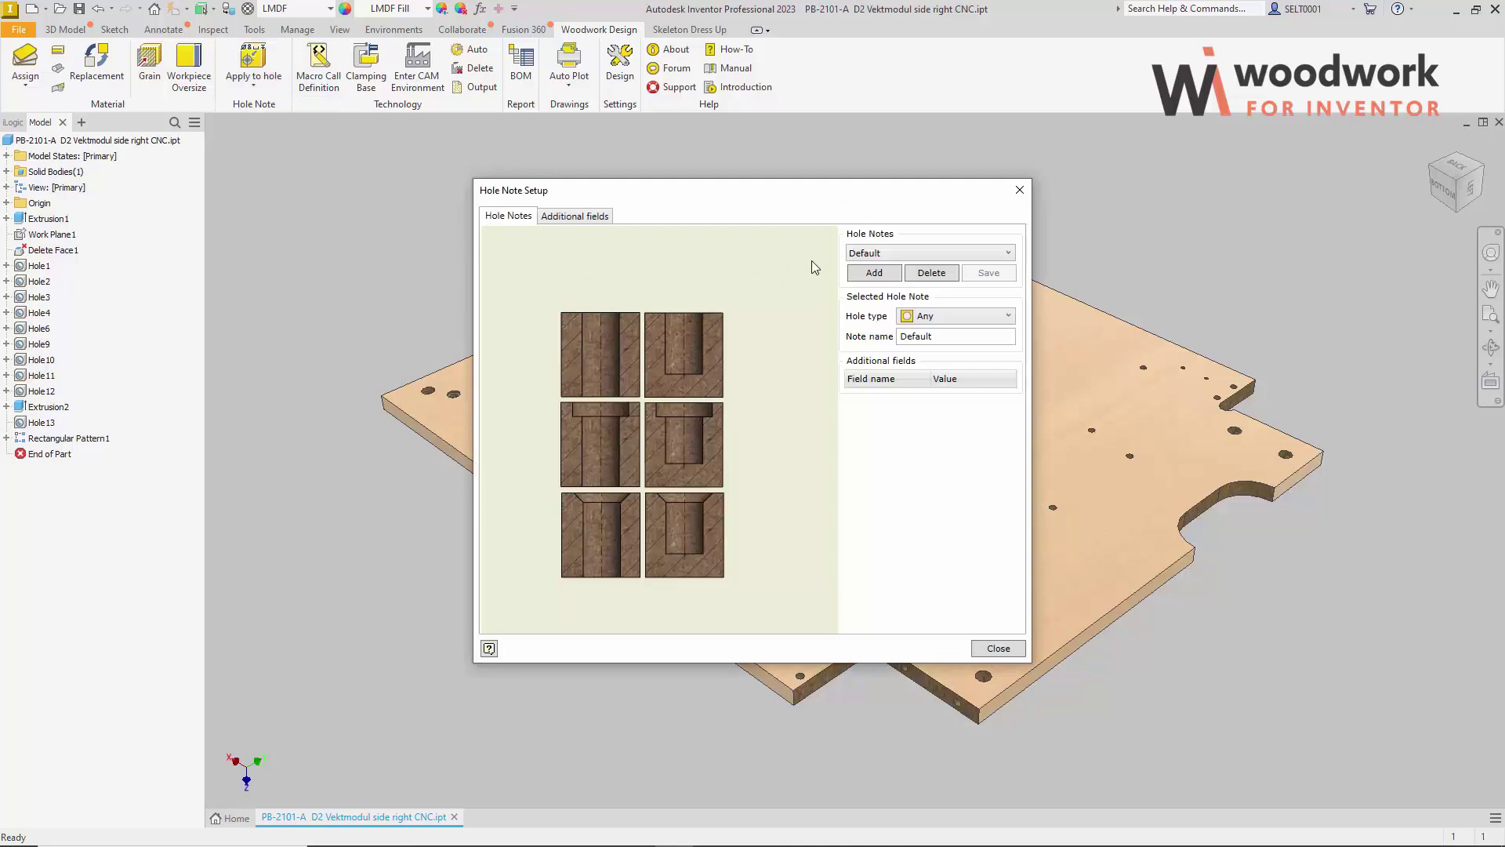
Step: Add a new hole note, rename it 'Blind Hole D8', and open its hole type list
{"action": "left_click", "coordinate": [869, 273]}
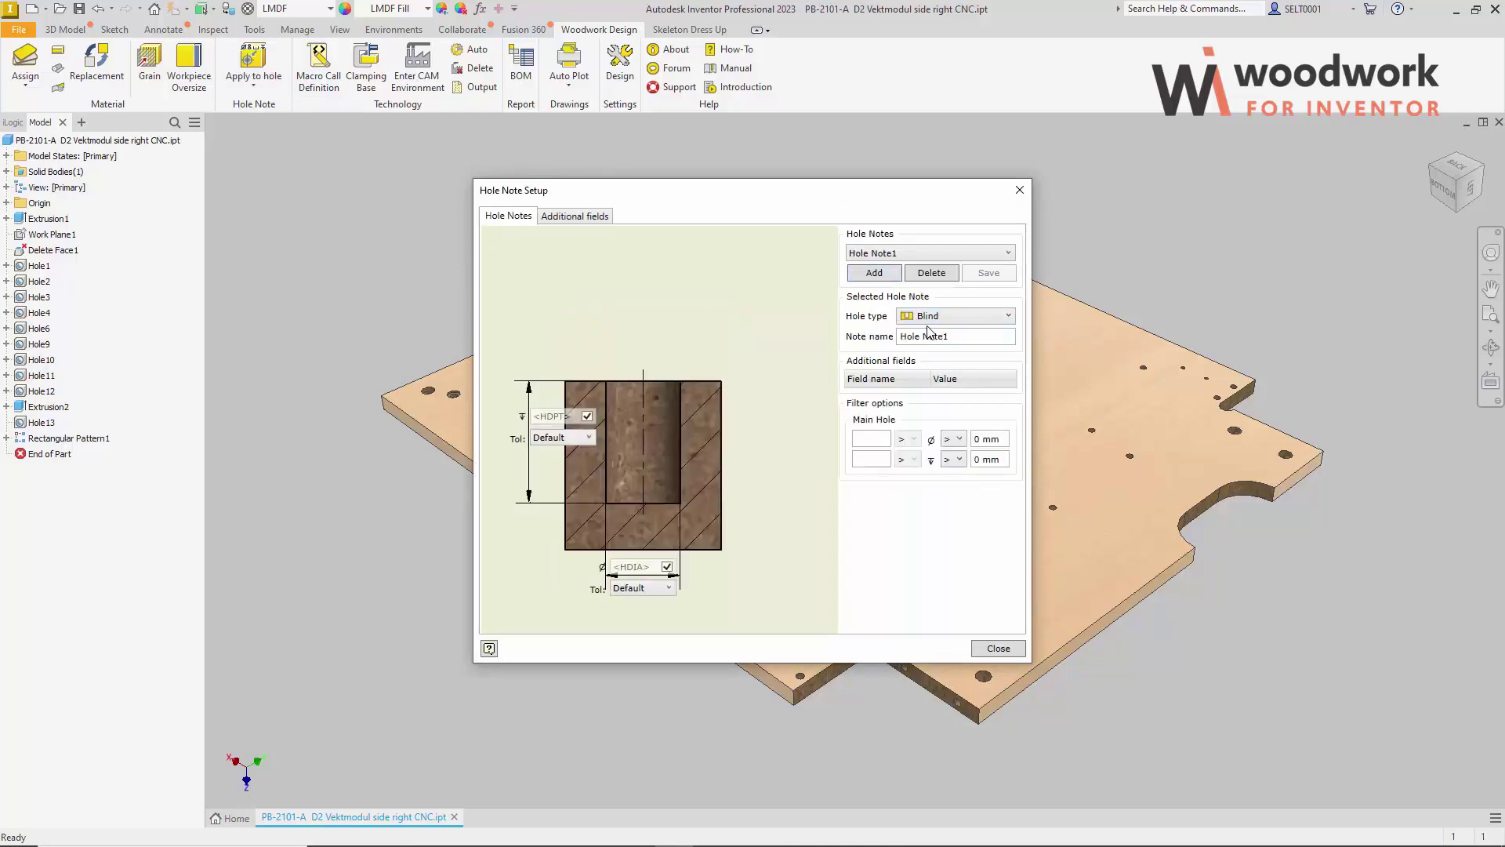
{"action": "left_click", "coordinate": [953, 334]}
{"action": "left_click_drag", "start_coordinate": [957, 333], "coordinate": [834, 335]}
{"action": "type", "text": "Blind Hole D8"}
{"action": "left_click", "coordinate": [965, 318]}
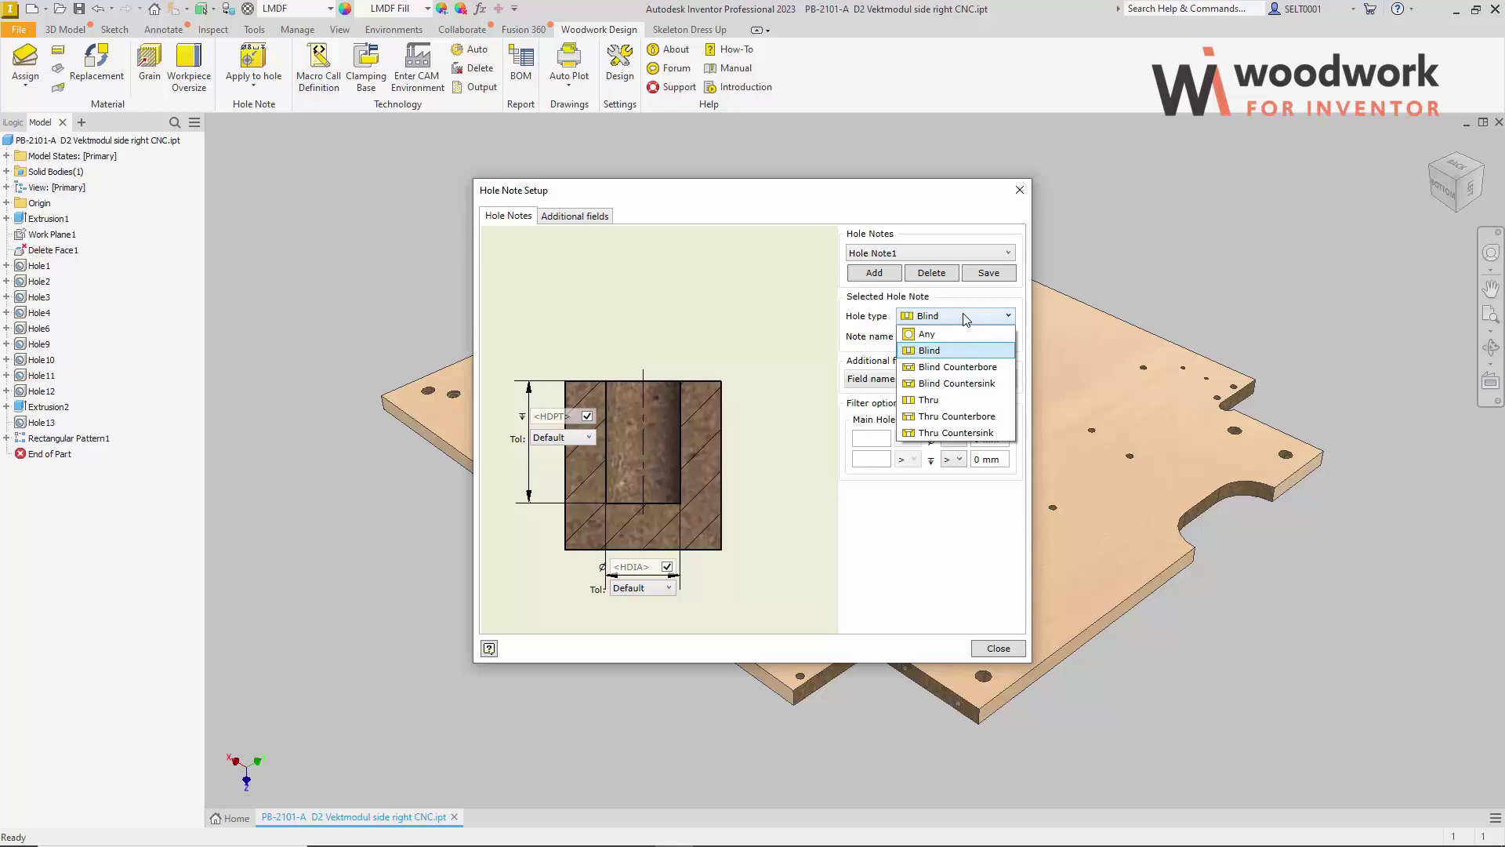
Step: Keep the Blind type and give the diameter a Deviation tolerance of +0,1 mm upper
{"action": "left_click", "coordinate": [966, 318]}
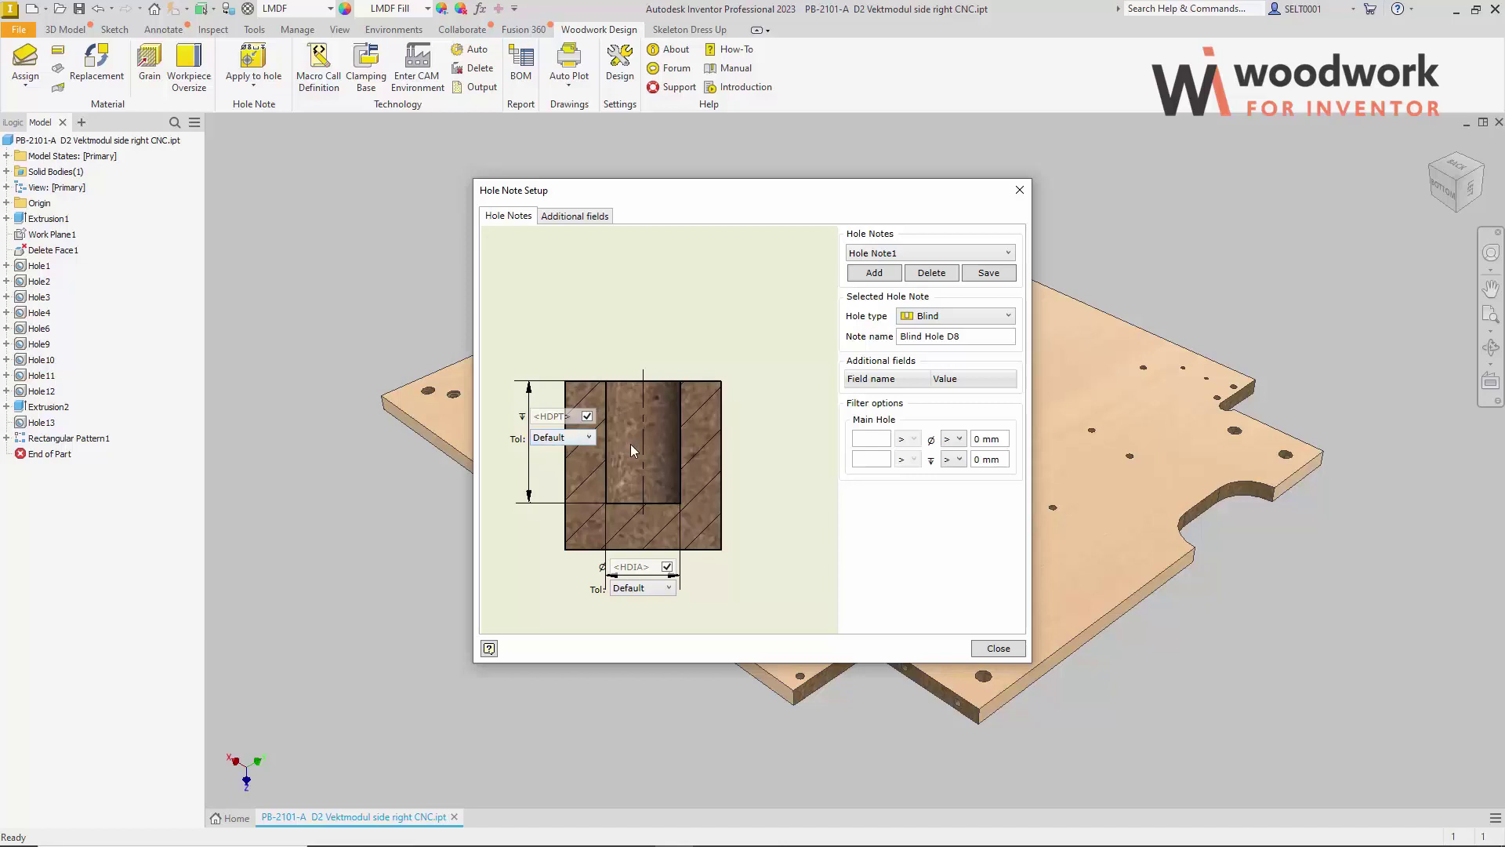
{"action": "left_click", "coordinate": [673, 585]}
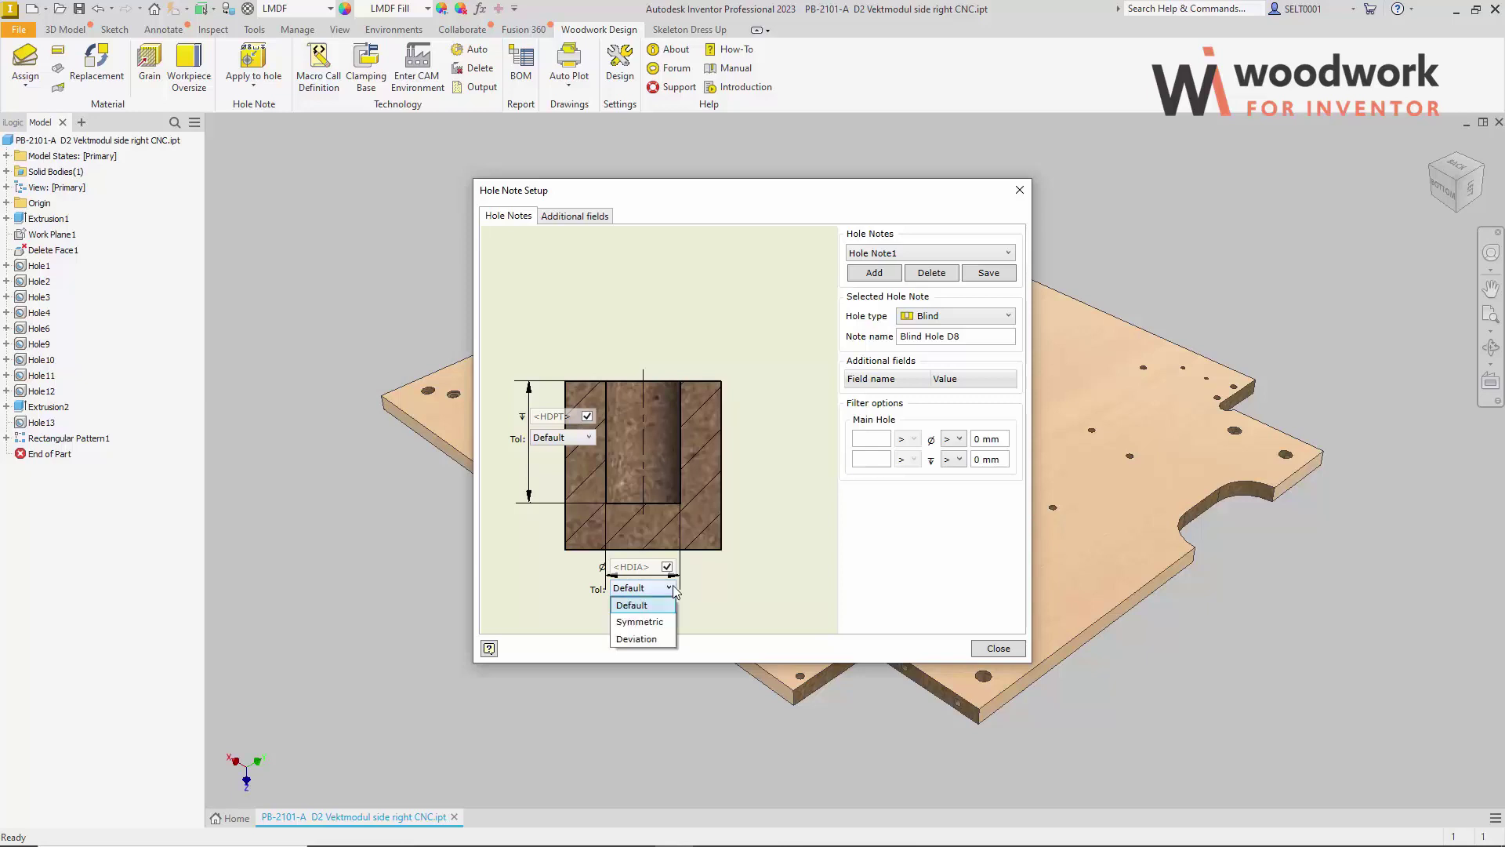
{"action": "left_click", "coordinate": [636, 640]}
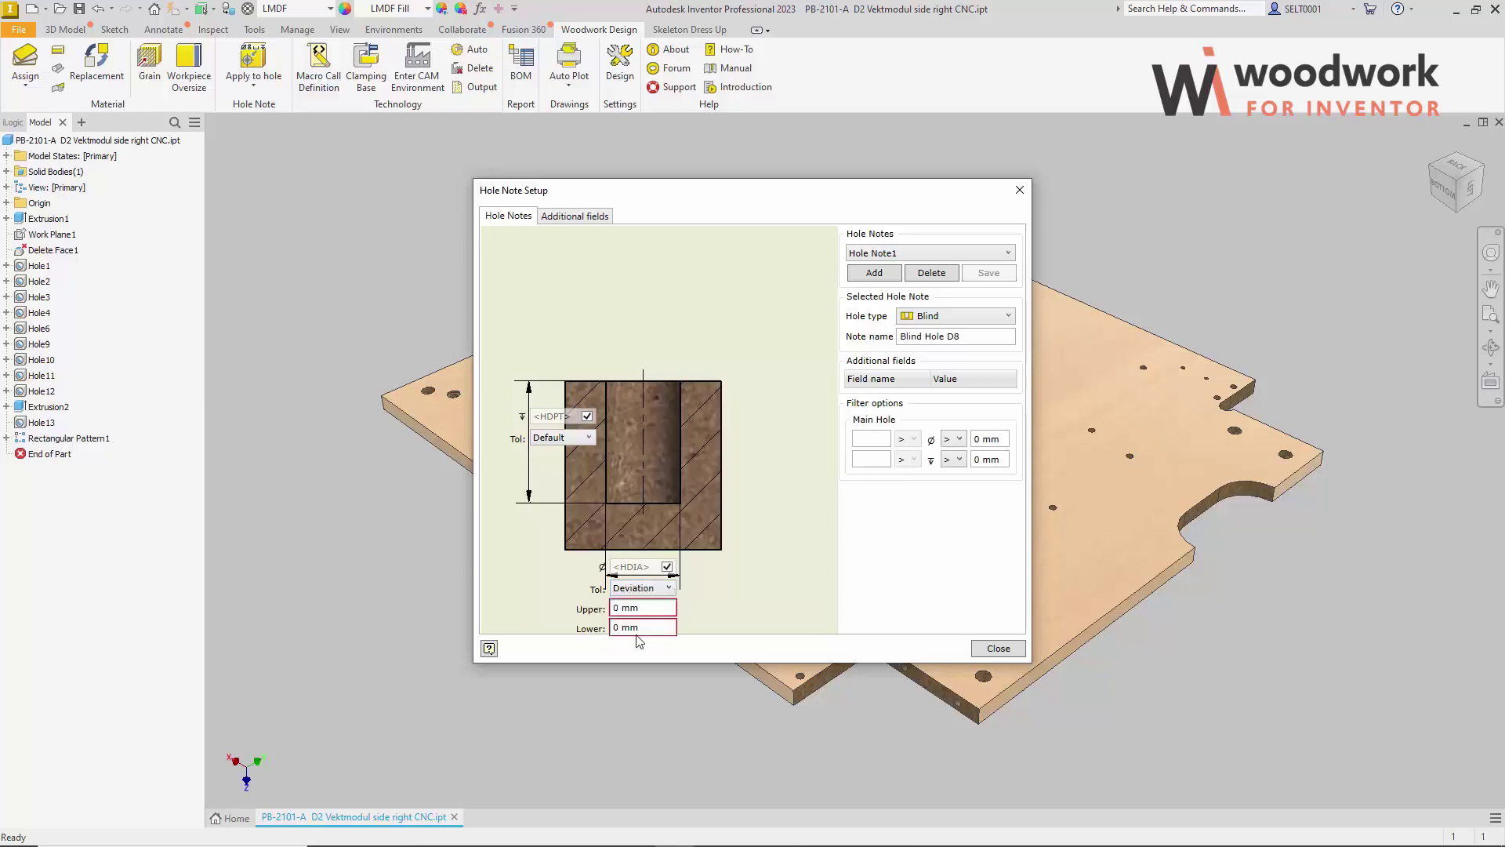
{"action": "type", "text": "0,1"}
{"action": "key", "text": "Return"}
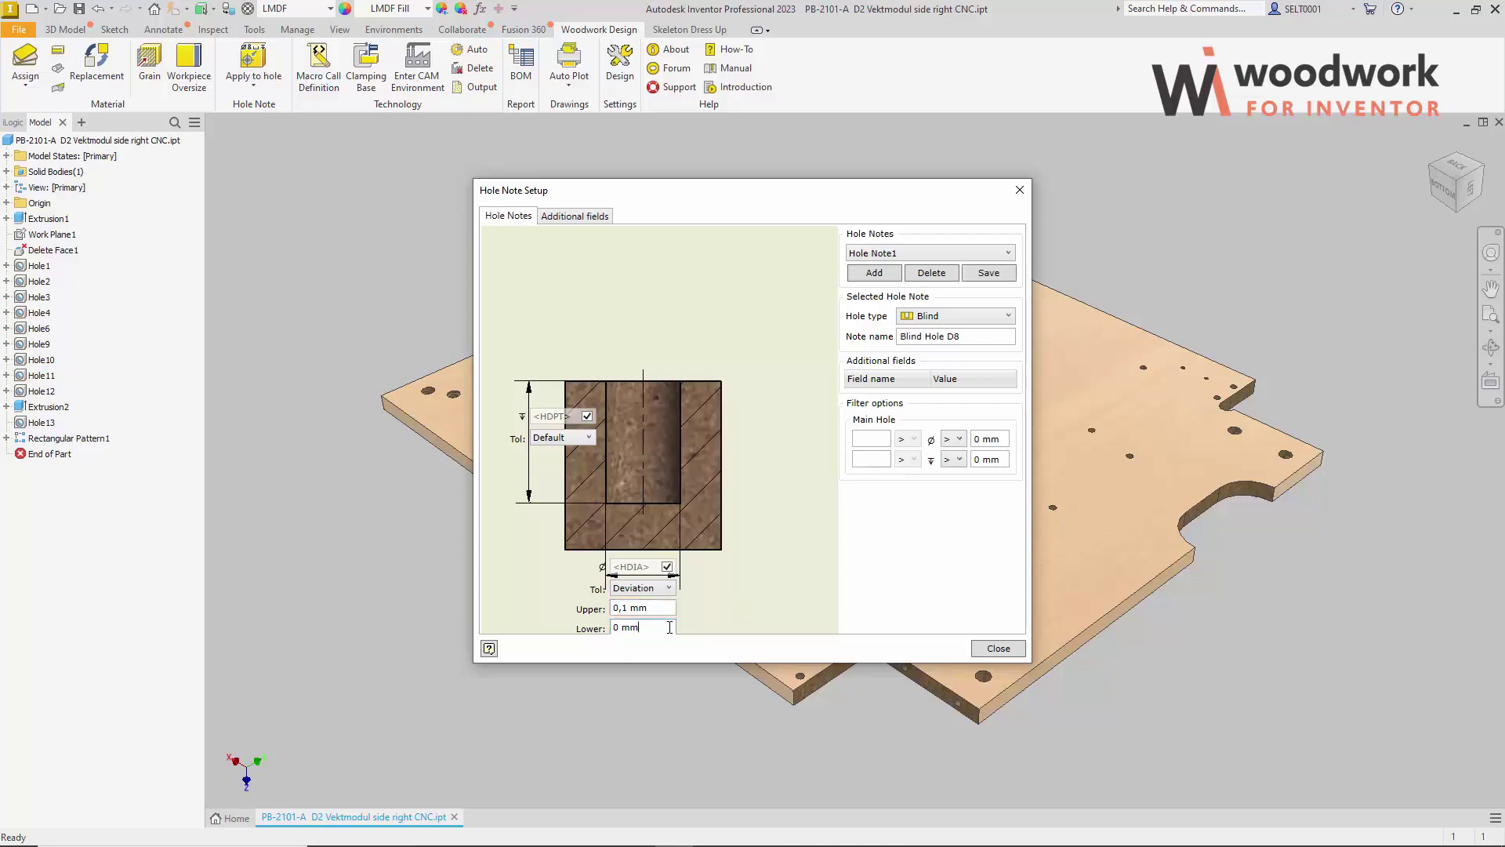
Step: Set the depth tolerance to Symmetric with 0,1 mm upper value
{"action": "left_click", "coordinate": [588, 437]}
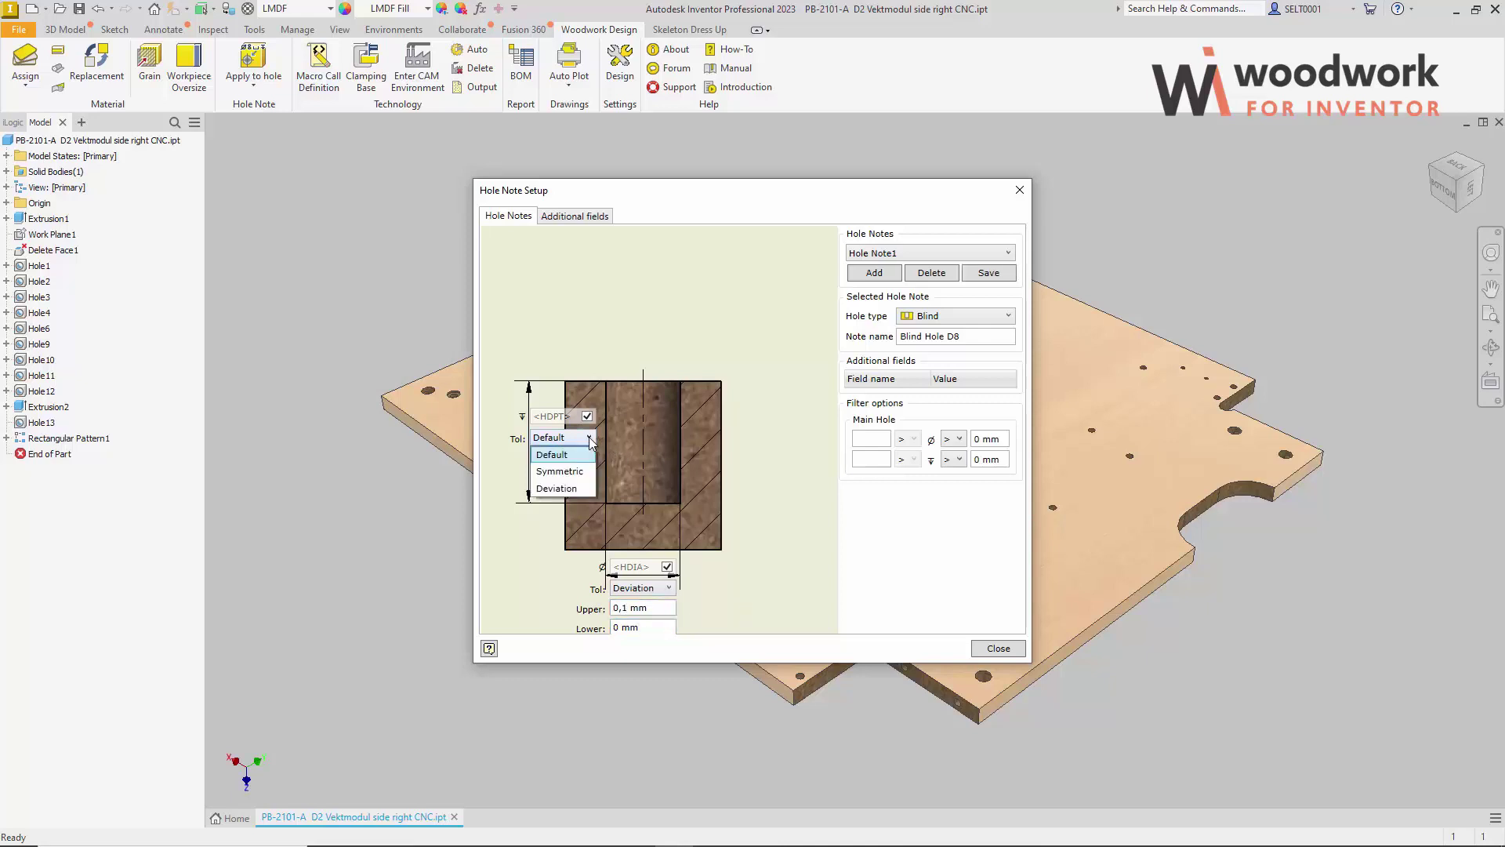
{"action": "left_click", "coordinate": [568, 473]}
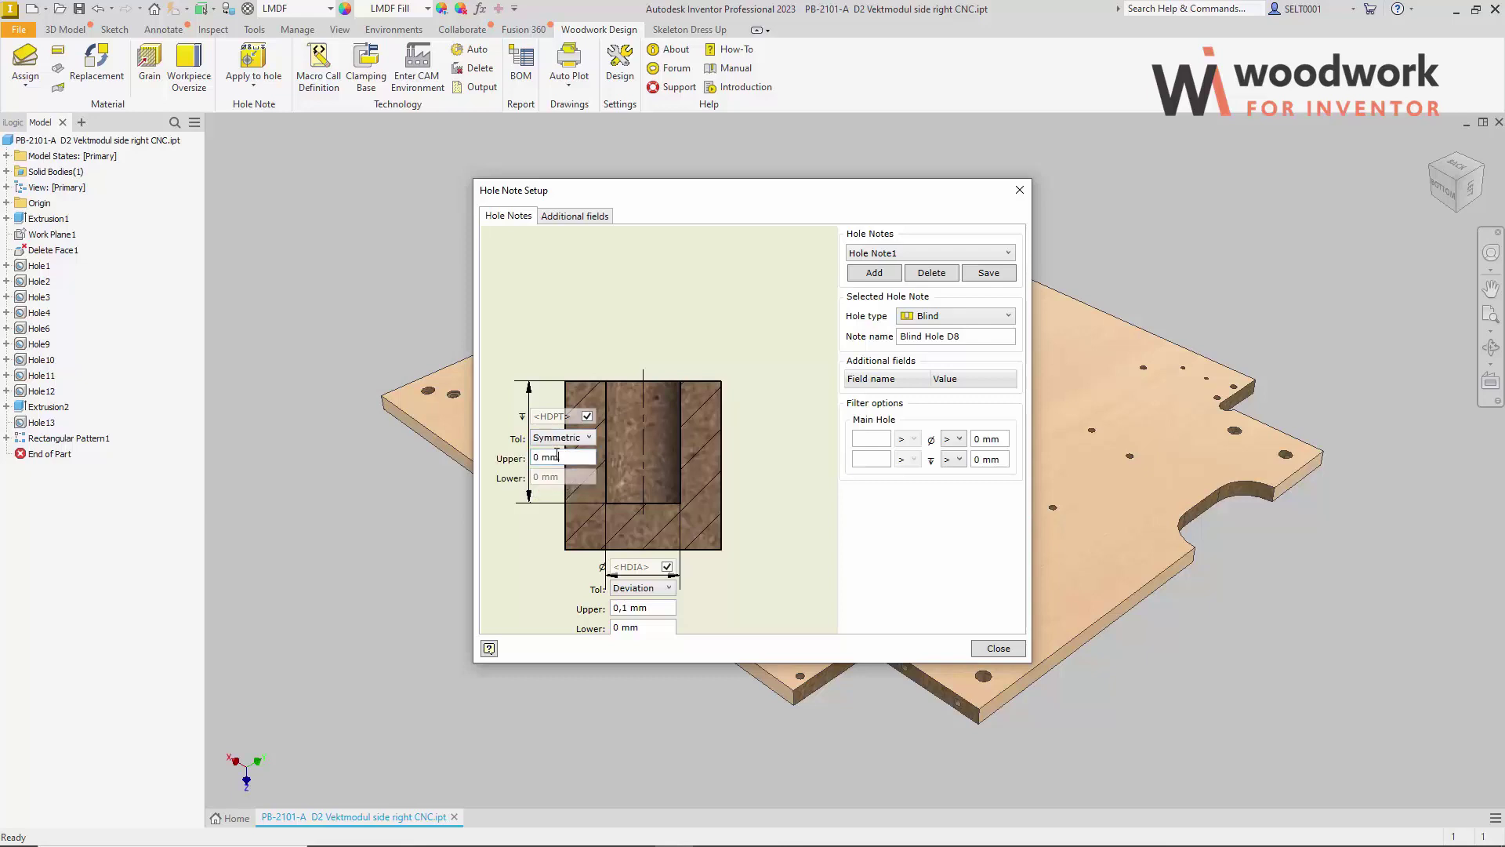
{"action": "key", "text": "Tab"}
{"action": "type", "text": "0,1"}
Step: Try a fixed 8 mm diameter, then restore the hole's own diameter value
{"action": "left_click", "coordinate": [666, 566]}
{"action": "left_click_drag", "start_coordinate": [645, 567], "coordinate": [580, 575]}
{"action": "type", "text": "8"}
{"action": "left_click", "coordinate": [645, 607]}
{"action": "left_click", "coordinate": [667, 566]}
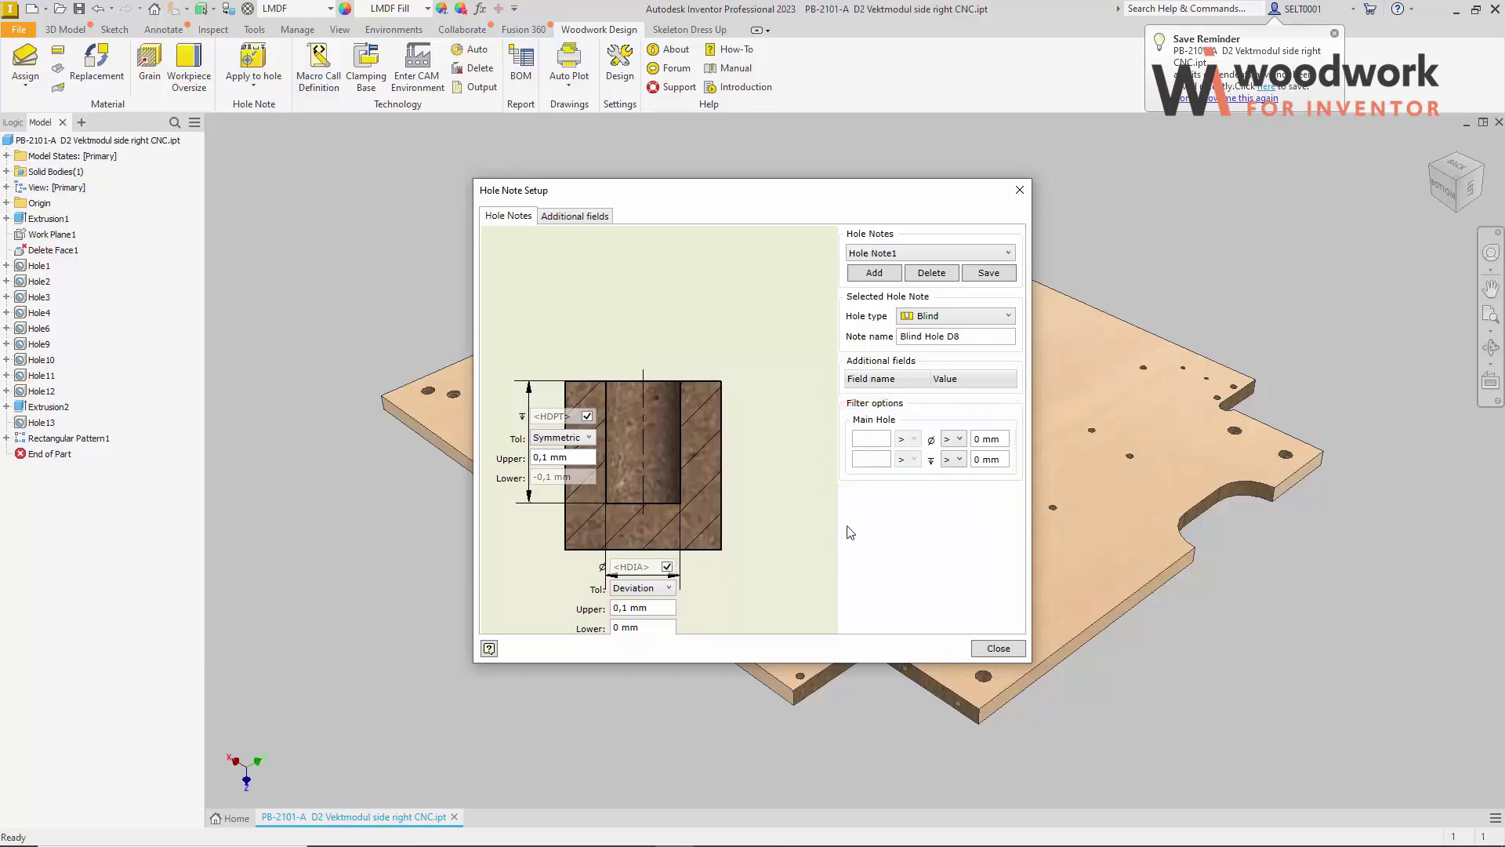
Step: Set the diameter filter to greater than or equal to 8 mm
{"action": "left_click", "coordinate": [961, 440]}
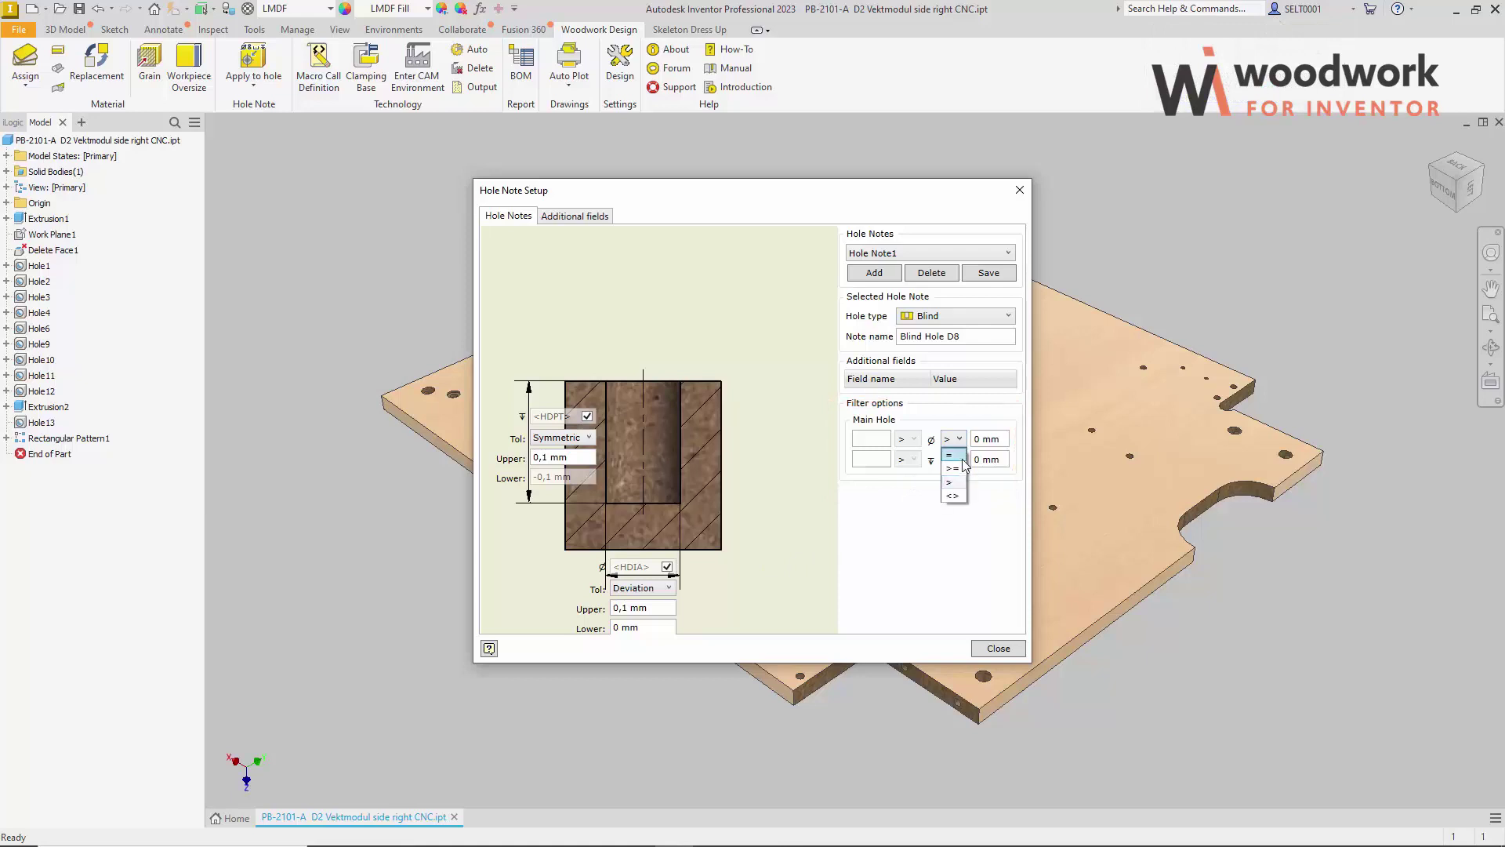
{"action": "left_click", "coordinate": [952, 468]}
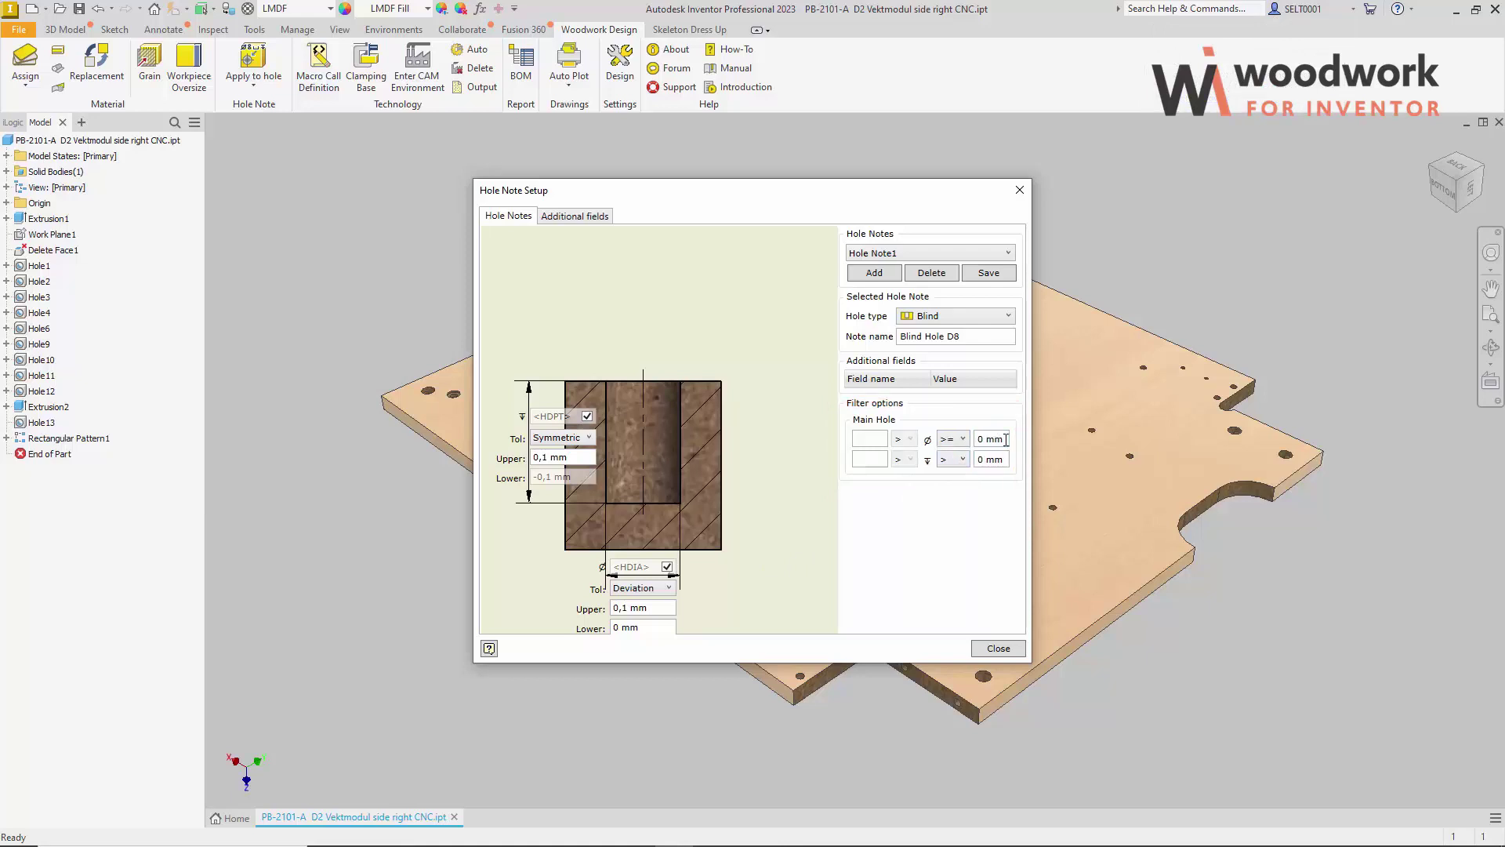
{"action": "left_click_drag", "start_coordinate": [1006, 439], "coordinate": [950, 444]}
{"action": "type", "text": "8"}
Step: Limit the depth filter to between 5 mm and 16 mm
{"action": "left_click", "coordinate": [870, 458]}
{"action": "type", "text": "16"}
{"action": "left_click", "coordinate": [984, 461]}
{"action": "left_click_drag", "start_coordinate": [983, 460], "coordinate": [965, 466]}
{"action": "type", "text": "5"}
Step: Name ADDFIELD1 'Tool ID' with the comment 'Tool ID number in the tool stock'
{"action": "left_click", "coordinate": [558, 217]}
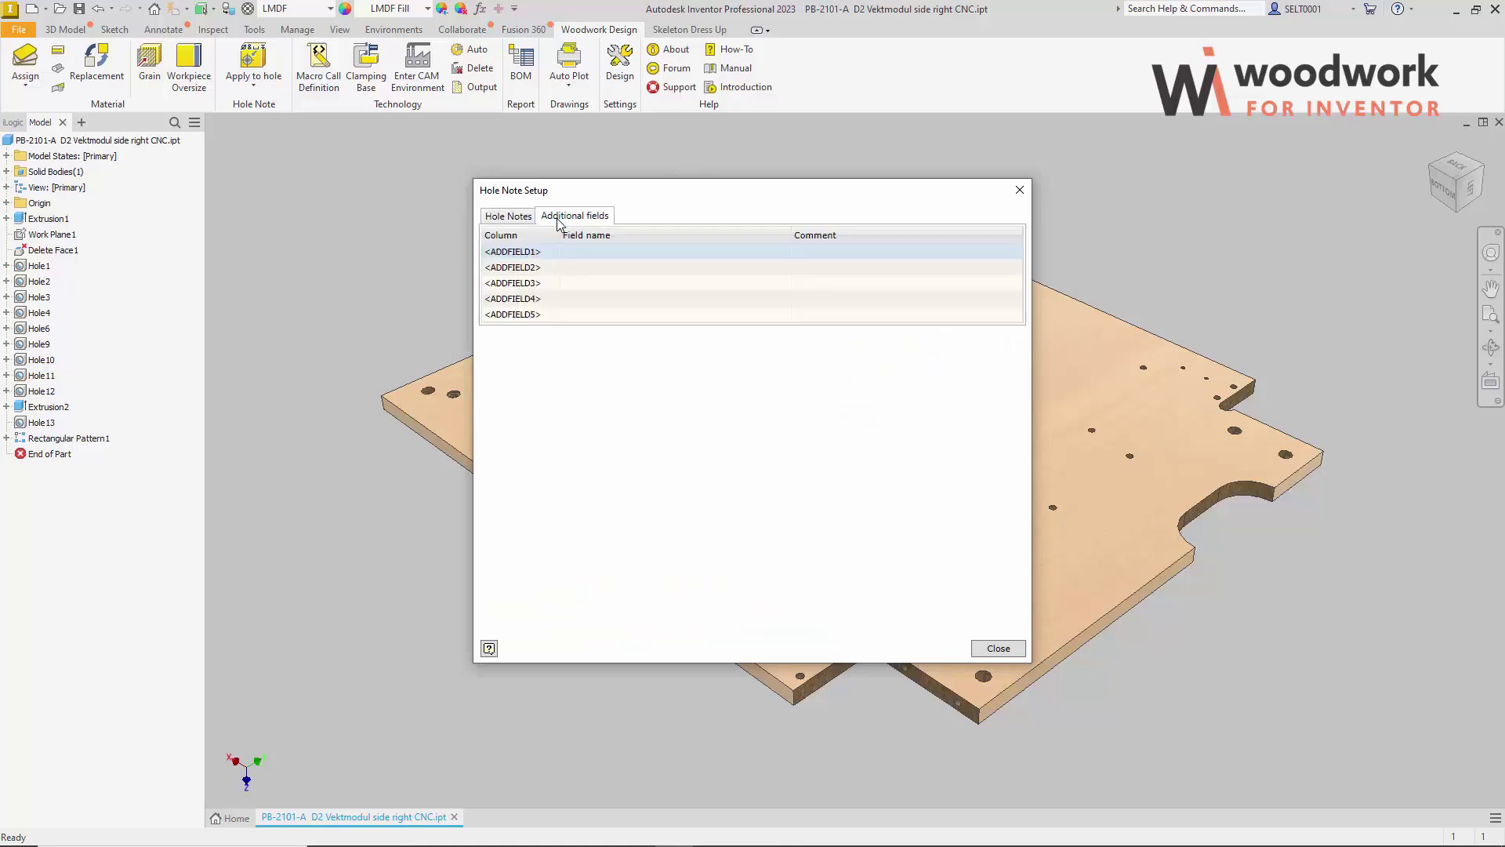
{"action": "left_click", "coordinate": [605, 251]}
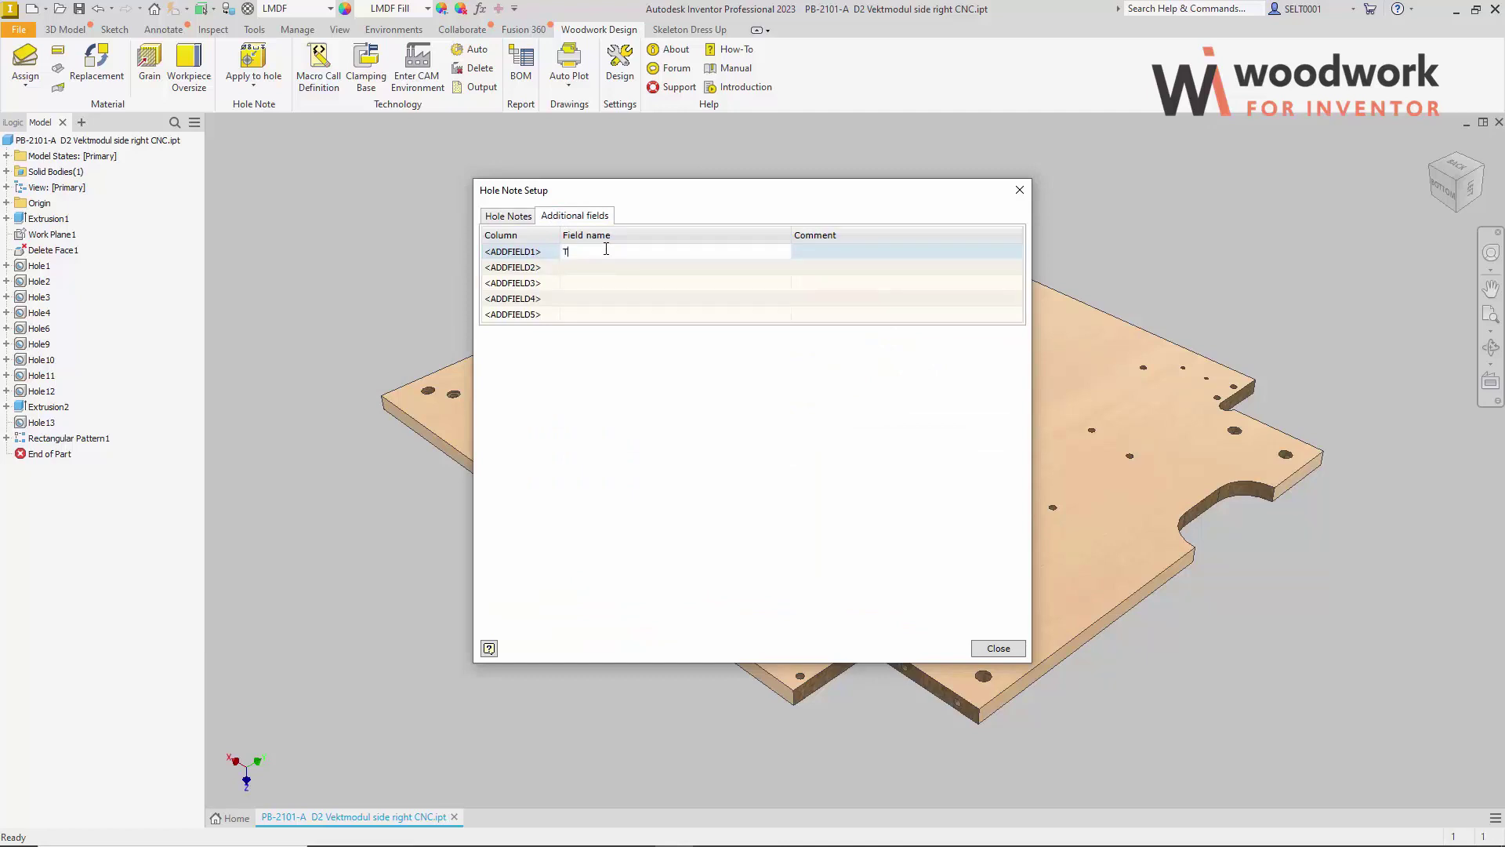
{"action": "type", "text": "Tool I"}
{"action": "type", "text": "D"}
{"action": "left_click", "coordinate": [830, 252]}
{"action": "left_click", "coordinate": [831, 253]}
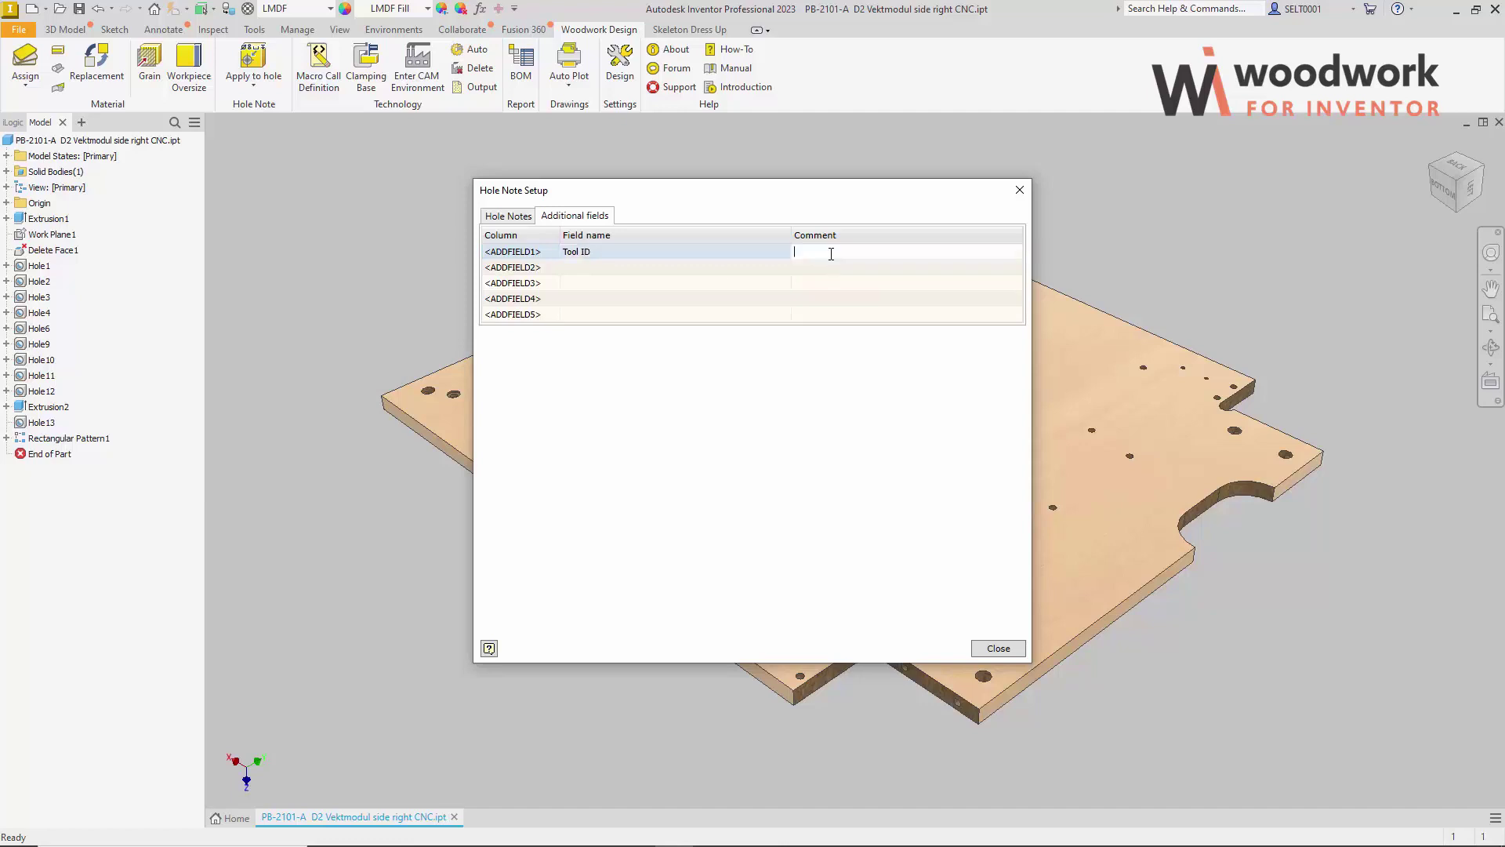
{"action": "type", "text": "Tool ID number in the tool stock"}
Step: Back on Hole Notes, set the Tool ID value to 10021
{"action": "left_click", "coordinate": [515, 220]}
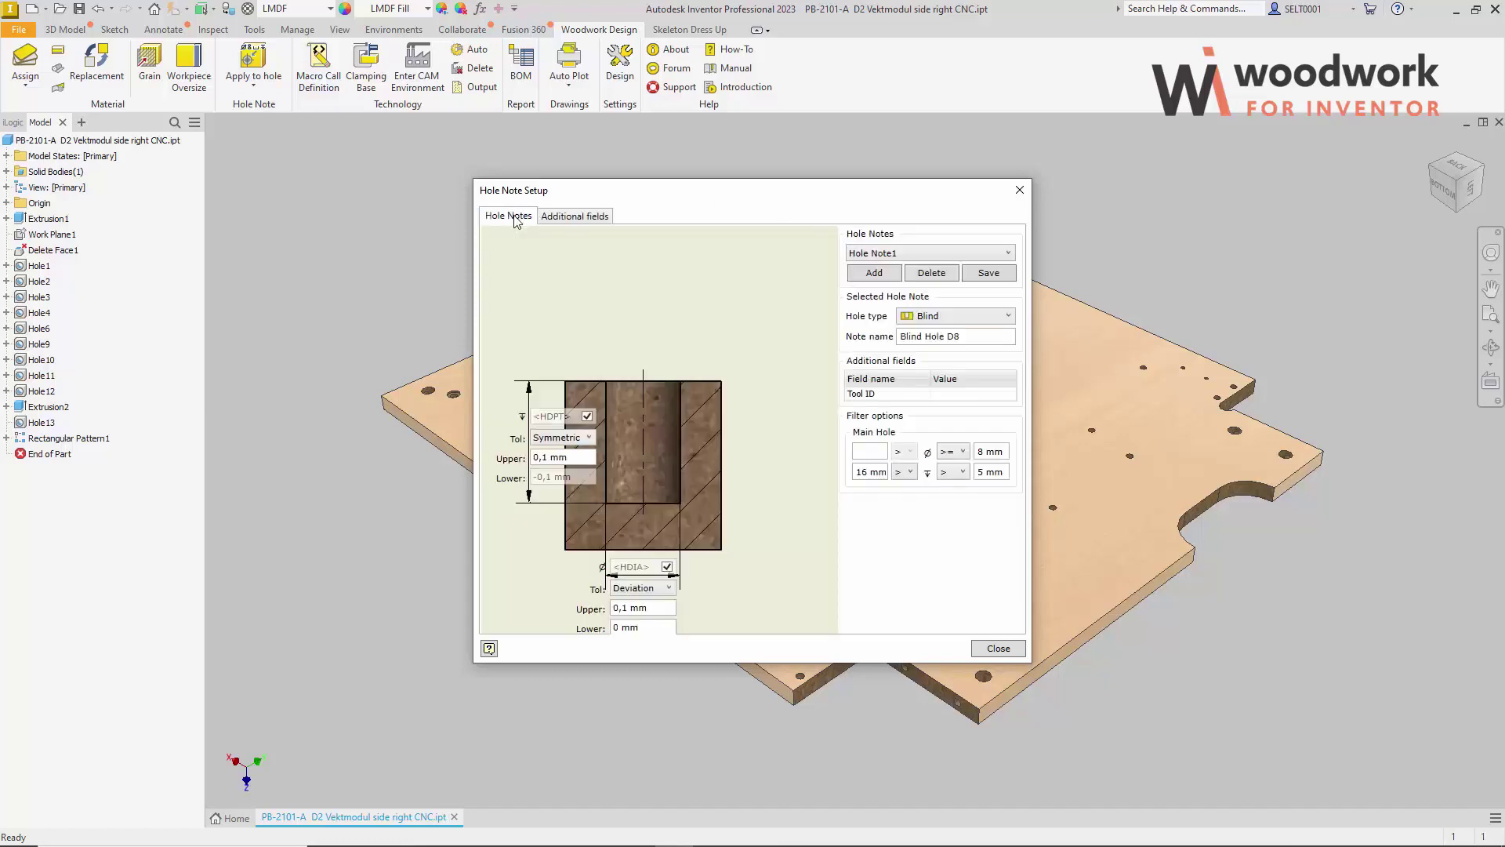
{"action": "mouse_move", "coordinate": [956, 401]}
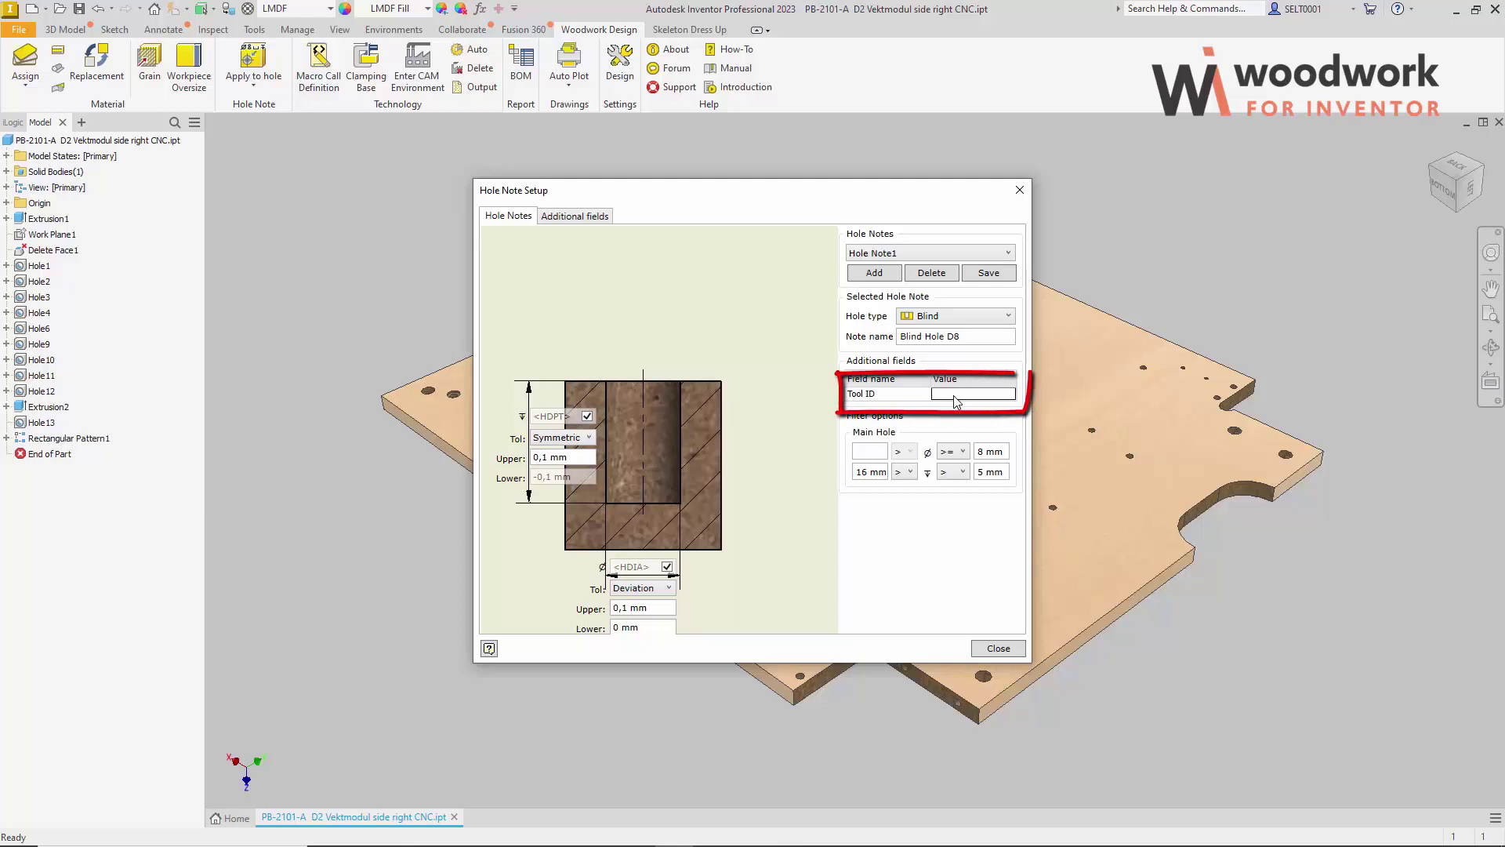
{"action": "left_click", "coordinate": [954, 394]}
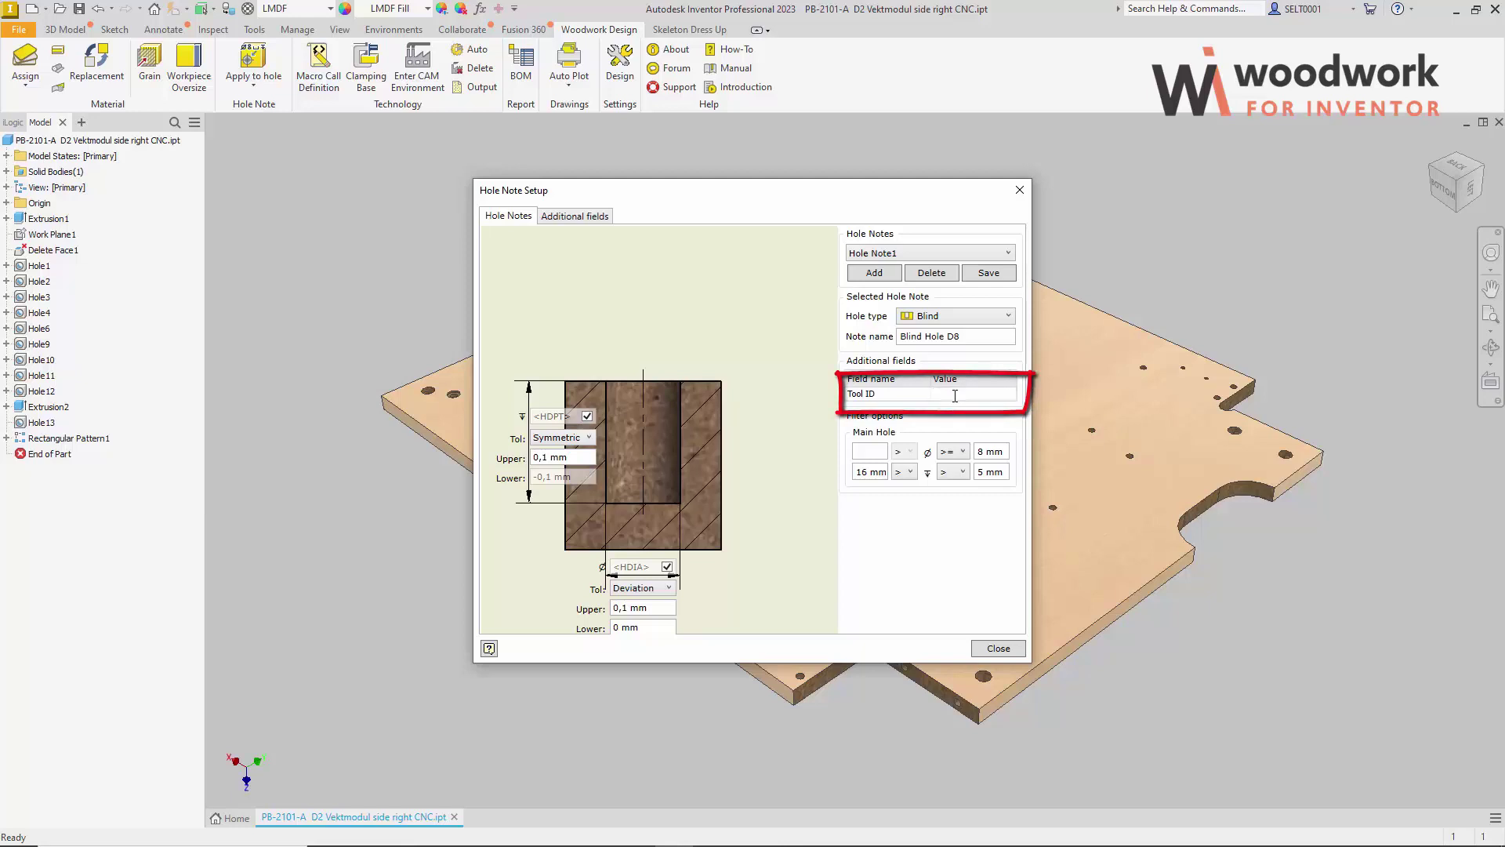
{"action": "type", "text": "1002"}
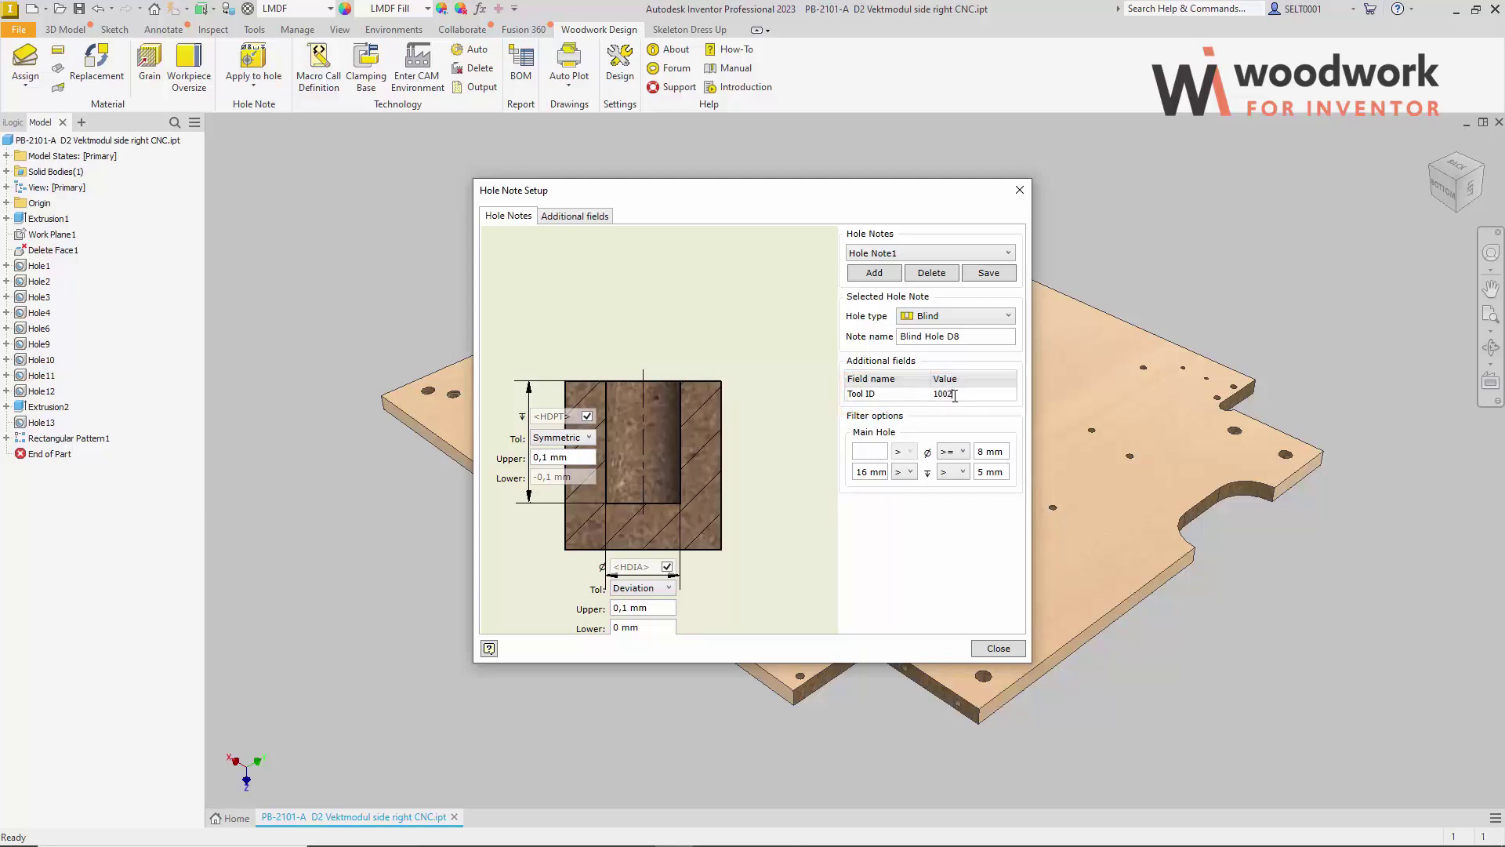
{"action": "type", "text": "1"}
Step: Save the Blind Hole D8 note, confirm it in the notes list, and close the setup
{"action": "left_click", "coordinate": [999, 277]}
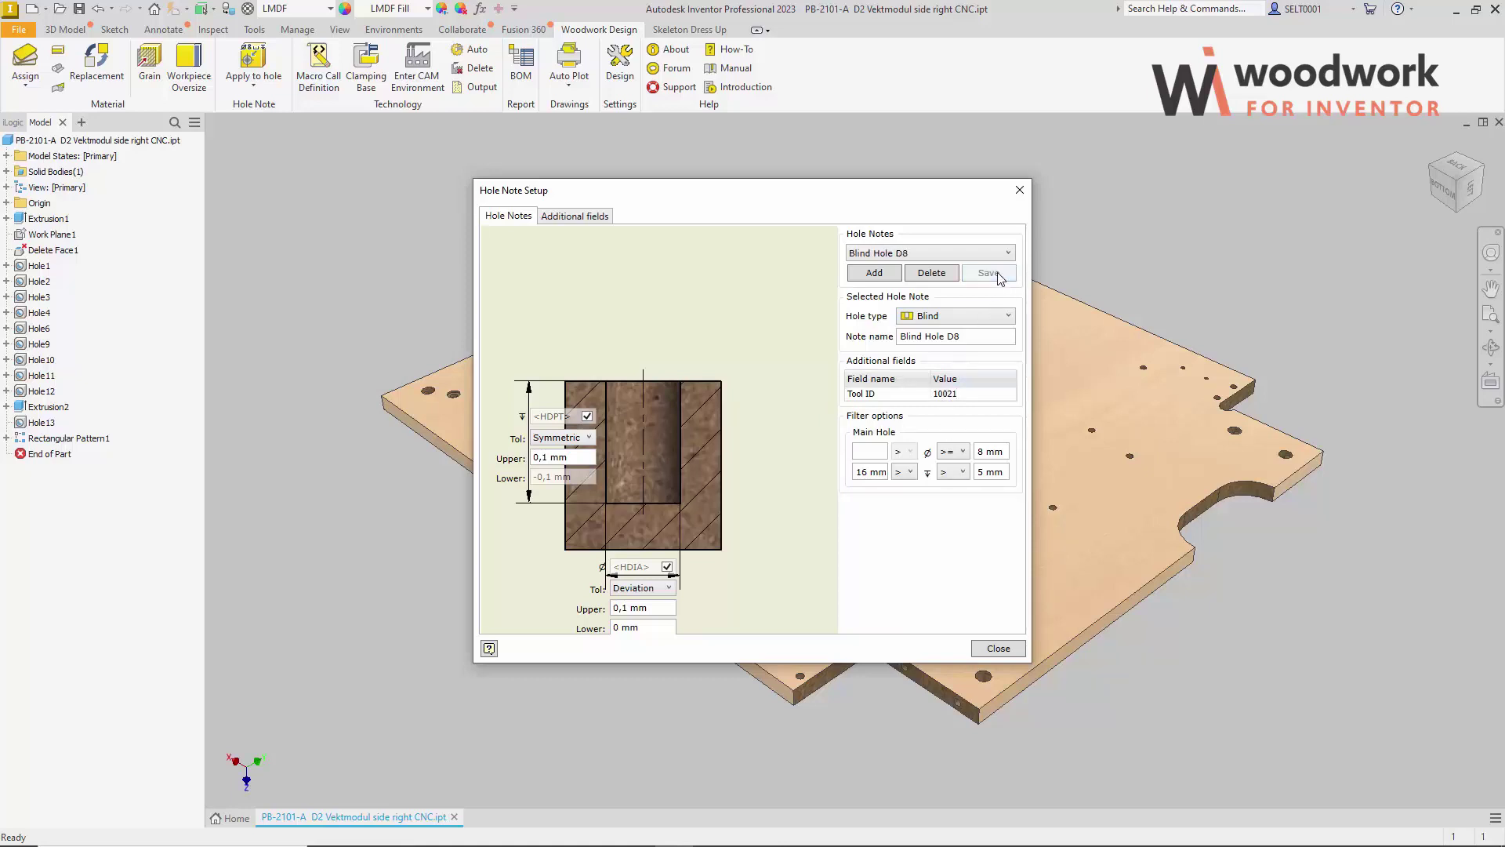
{"action": "left_click", "coordinate": [1010, 253]}
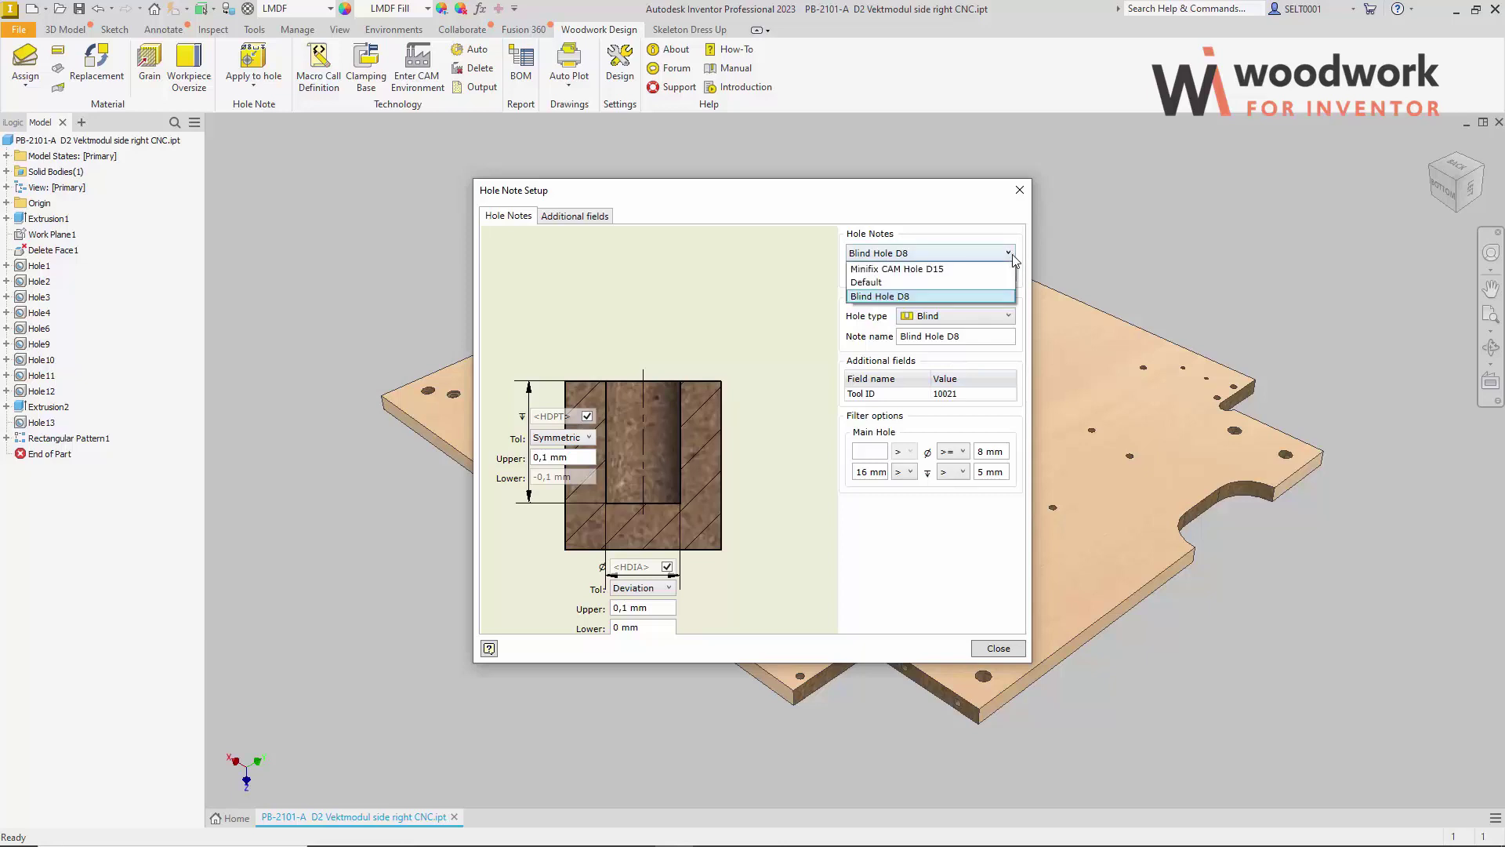
{"action": "left_click", "coordinate": [1013, 254]}
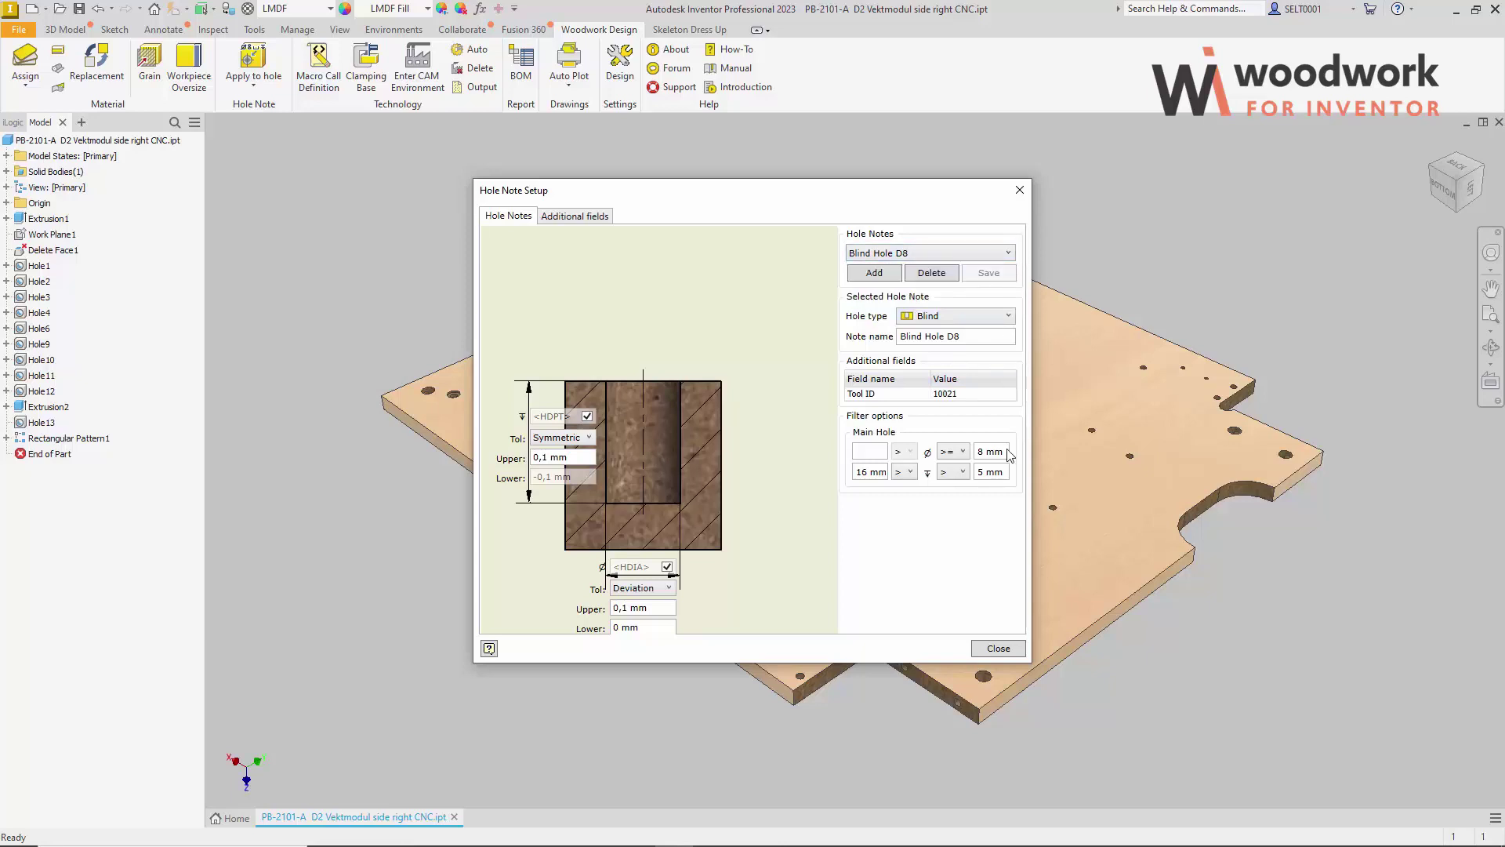
{"action": "left_click", "coordinate": [995, 651]}
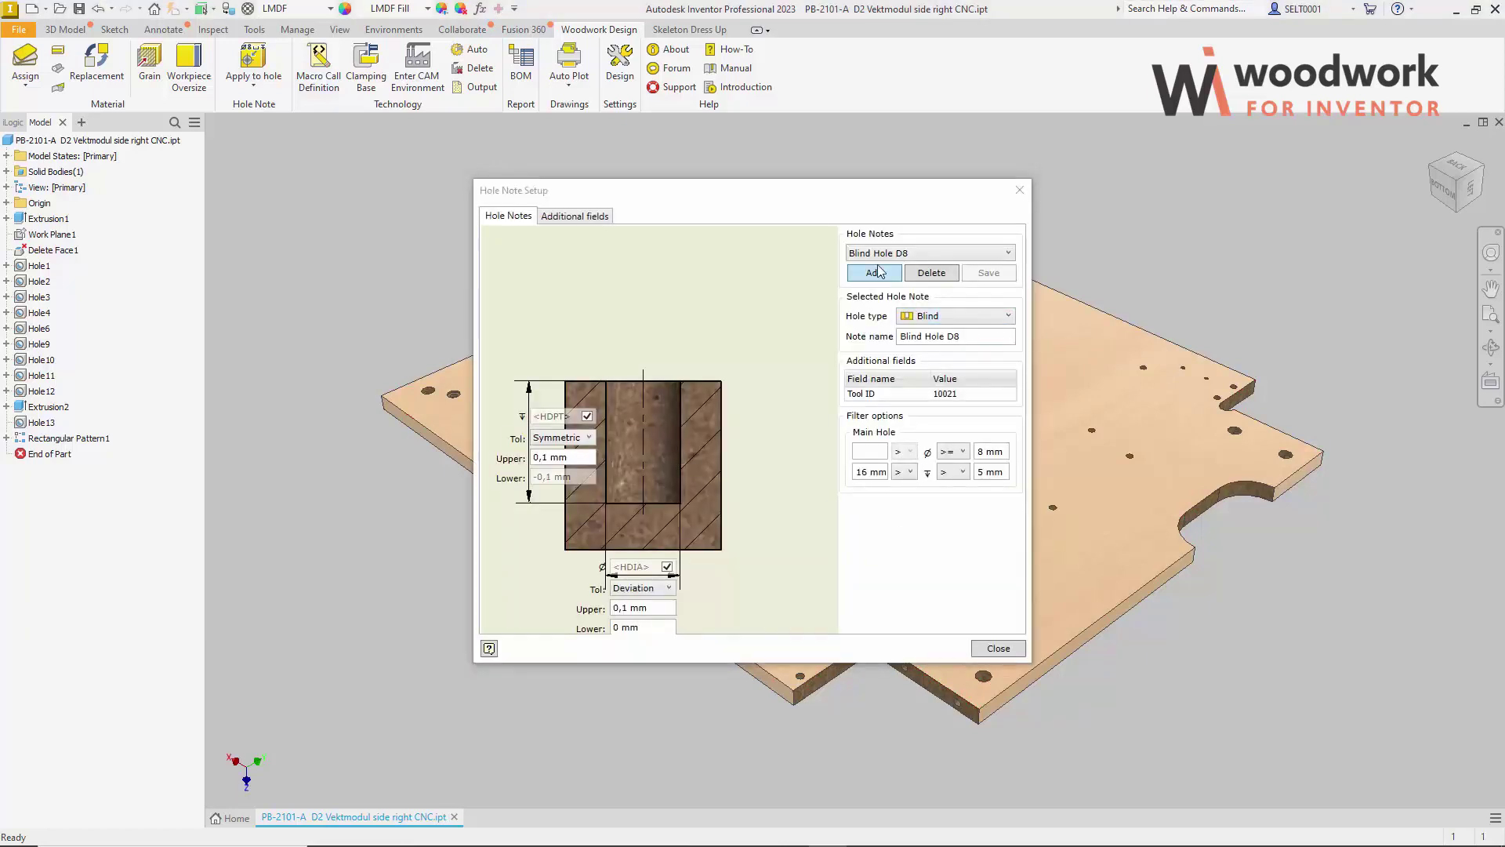
Step: Add a new hole note named 'Through Hole D8' with hole type Thru
{"action": "left_click", "coordinate": [876, 272]}
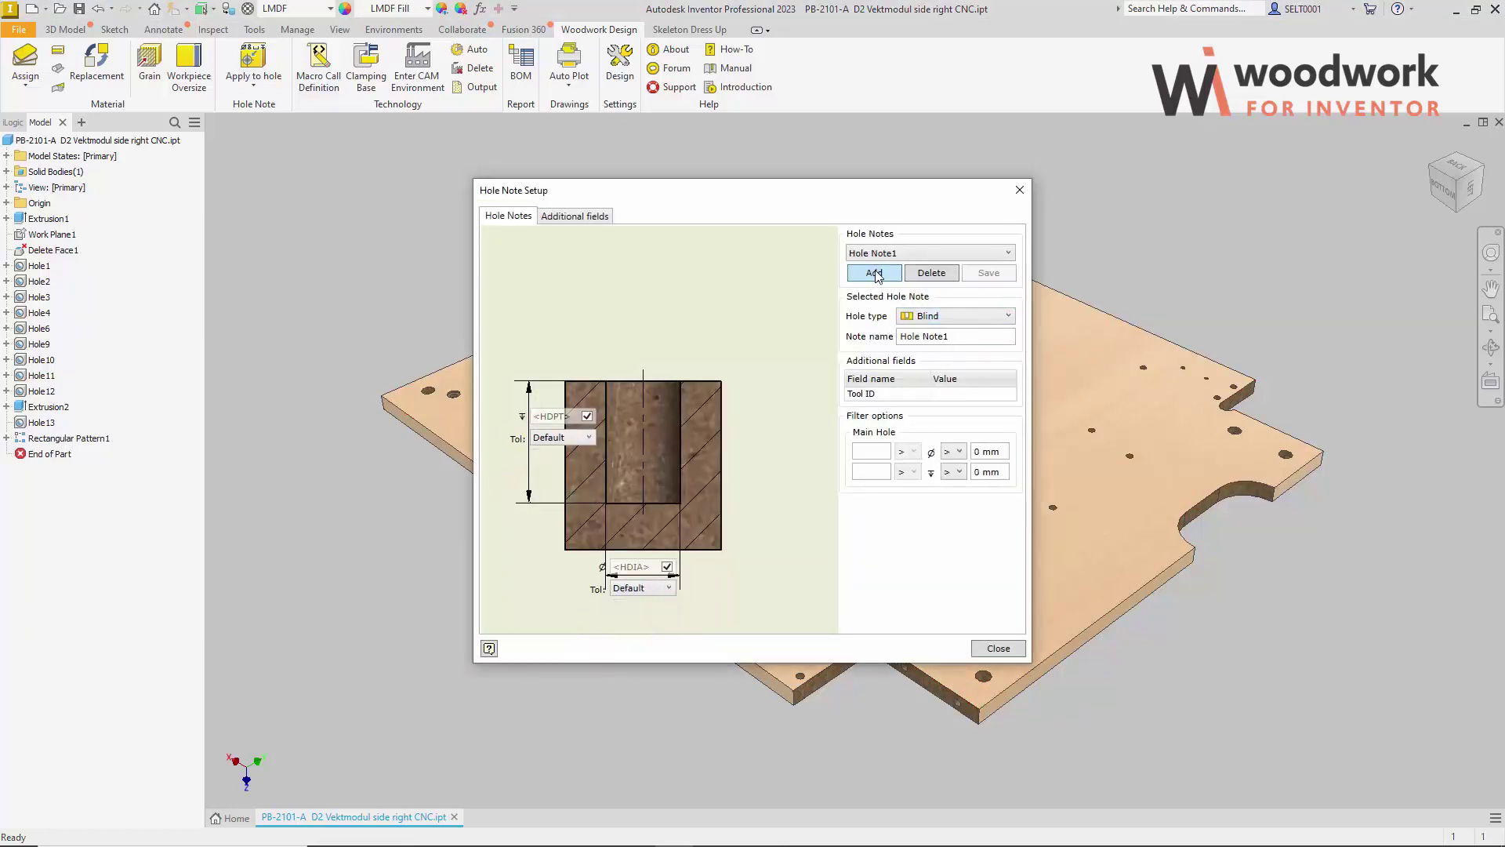
{"action": "left_click_drag", "start_coordinate": [949, 337], "coordinate": [882, 347]}
{"action": "type", "text": "Through Hole D8"}
{"action": "left_click", "coordinate": [946, 317]}
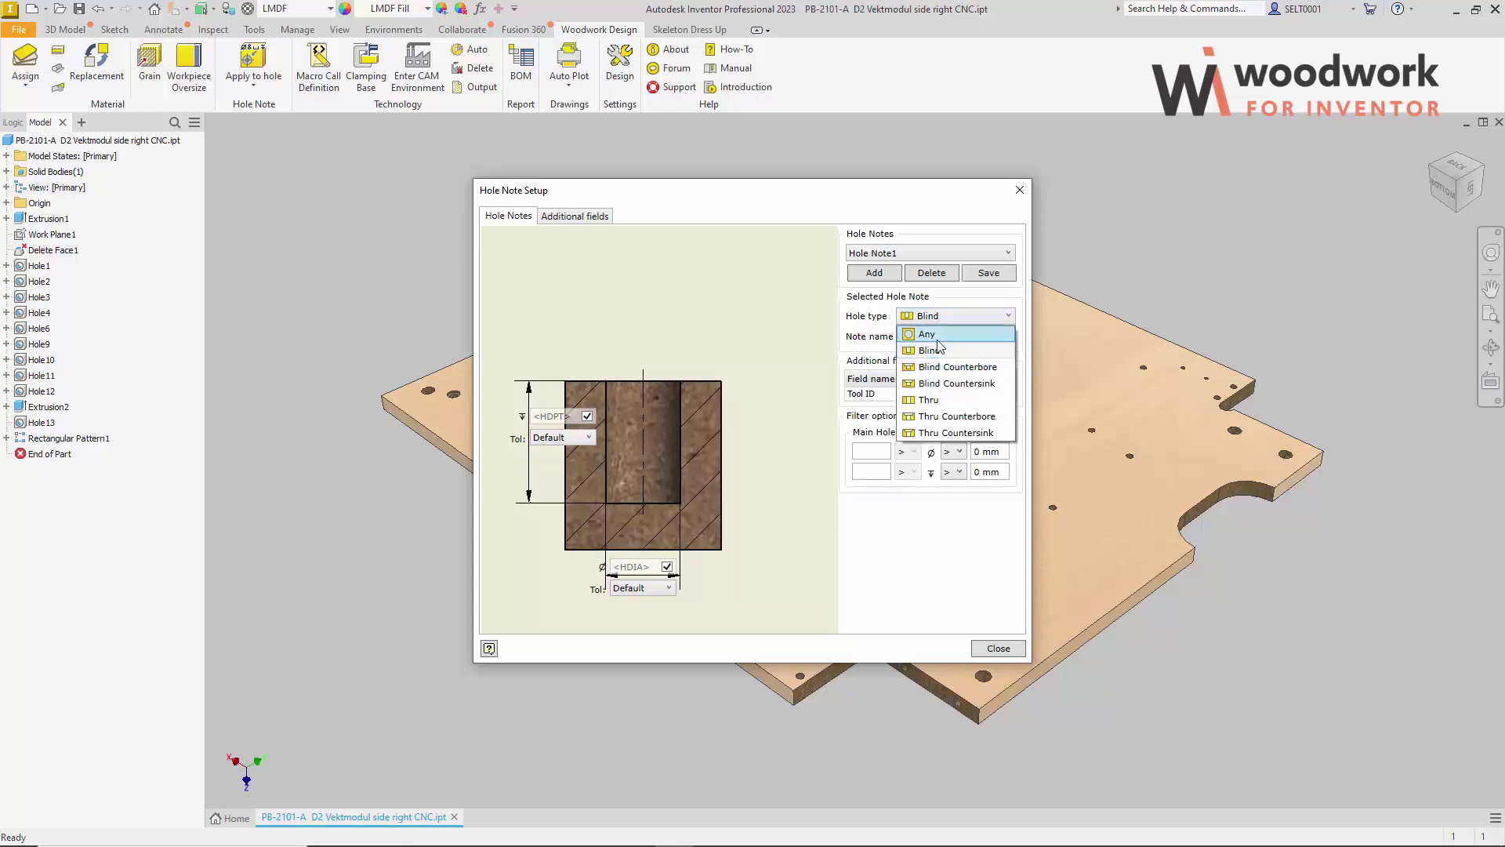
{"action": "left_click", "coordinate": [943, 399]}
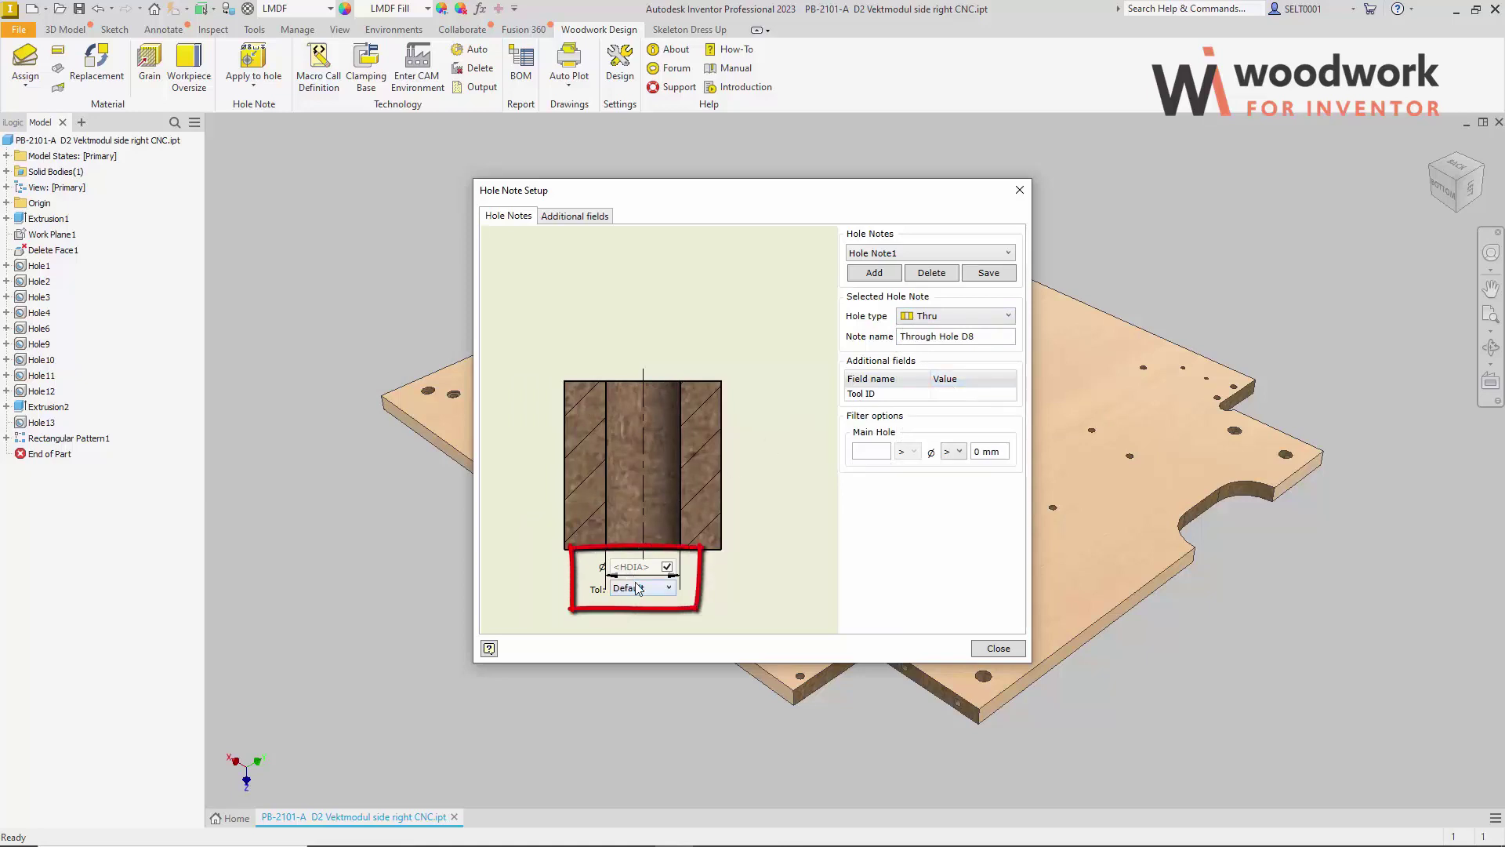
Step: Give it a Deviation tolerance of +0,1 mm and a fixed 8 mm diameter
{"action": "left_click", "coordinate": [671, 589]}
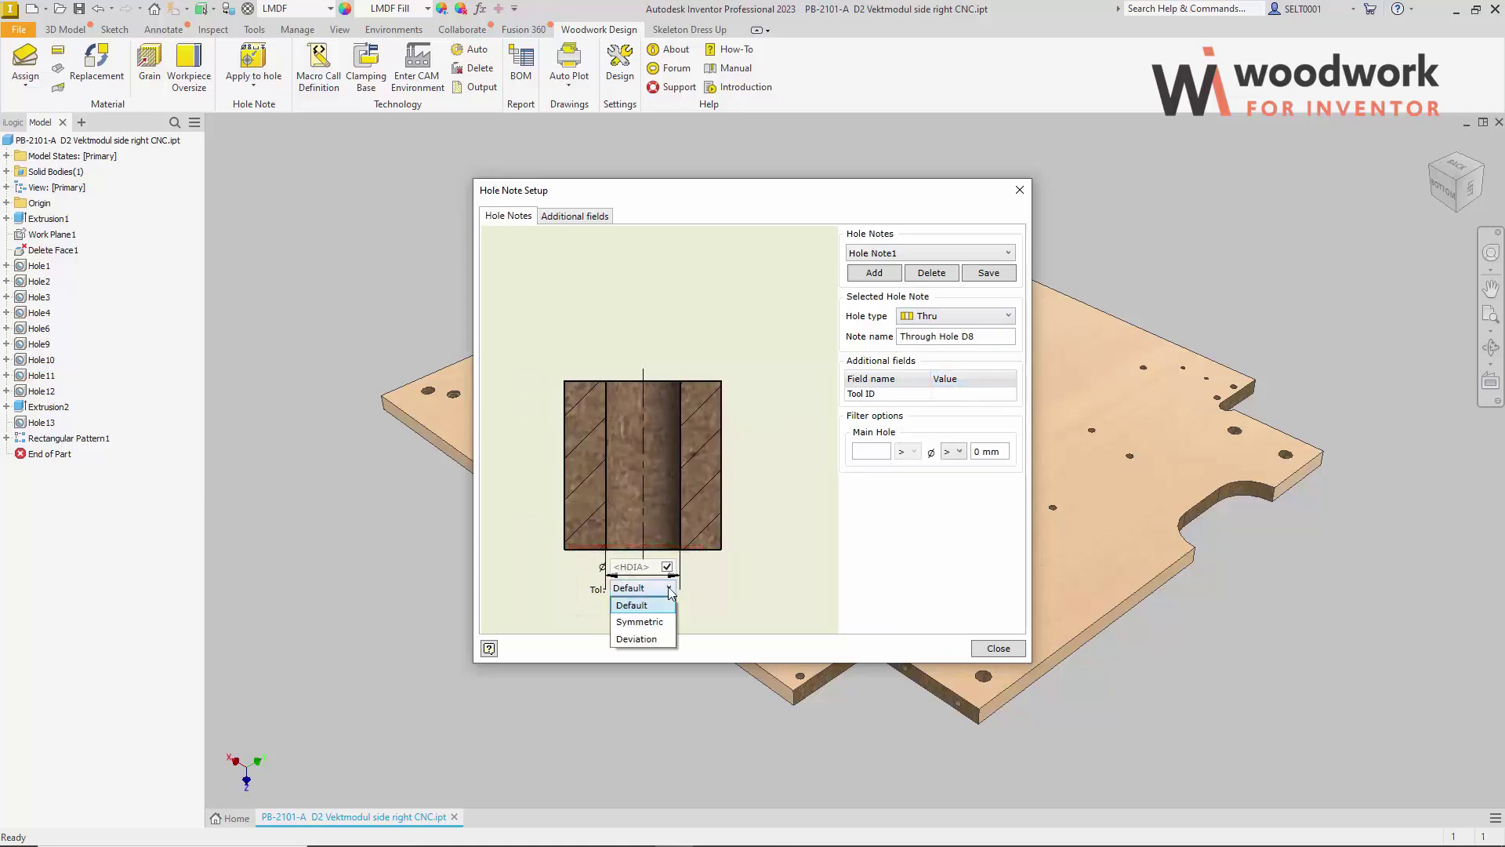
{"action": "left_click", "coordinate": [638, 639]}
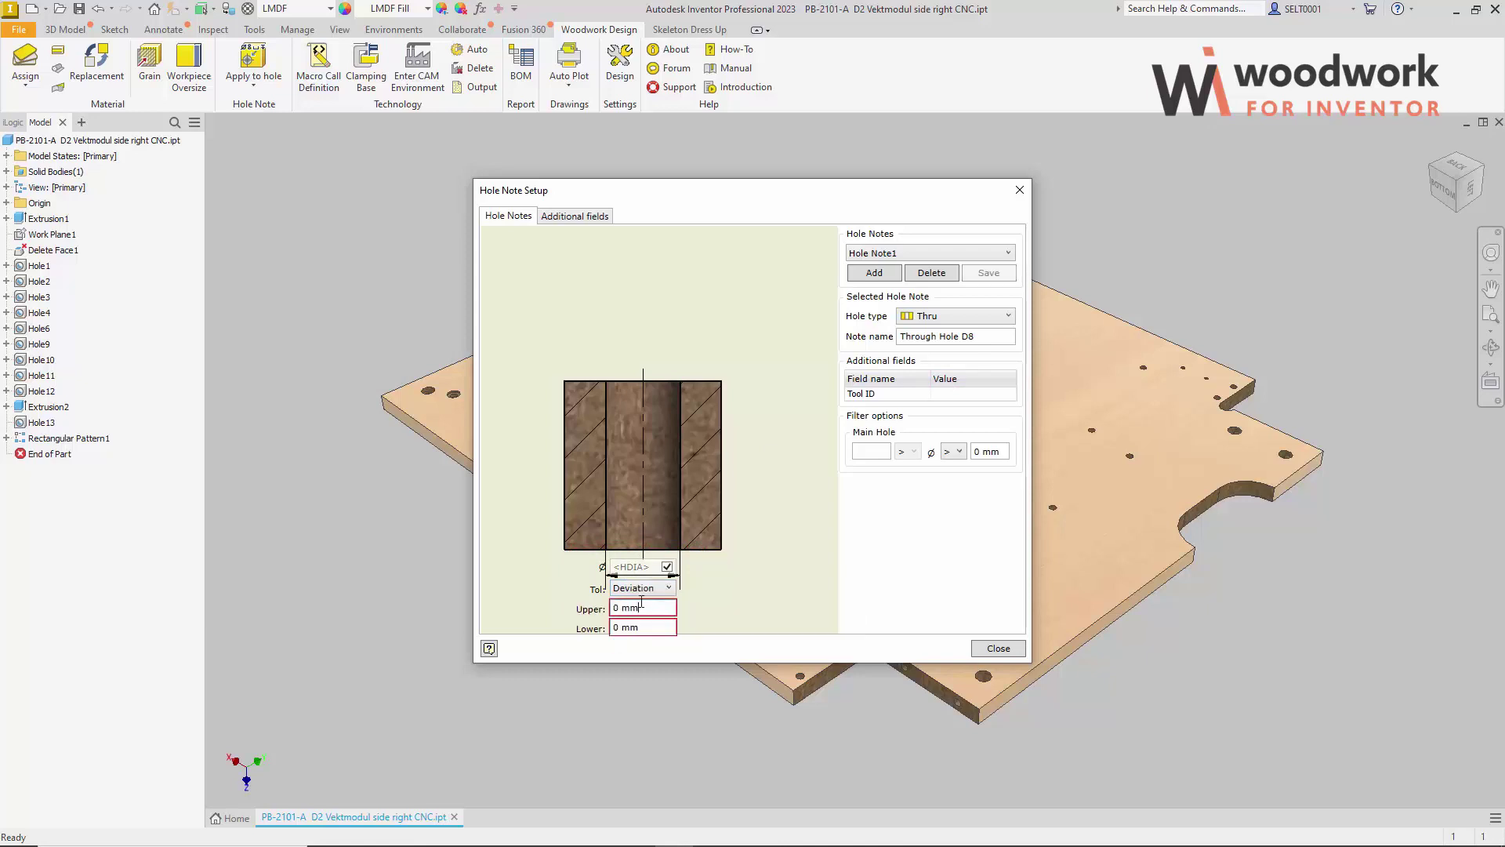
{"action": "left_click_drag", "start_coordinate": [641, 601], "coordinate": [597, 611]}
{"action": "type", "text": "0.1"}
{"action": "key", "text": "Return"}
{"action": "left_click", "coordinate": [666, 567]}
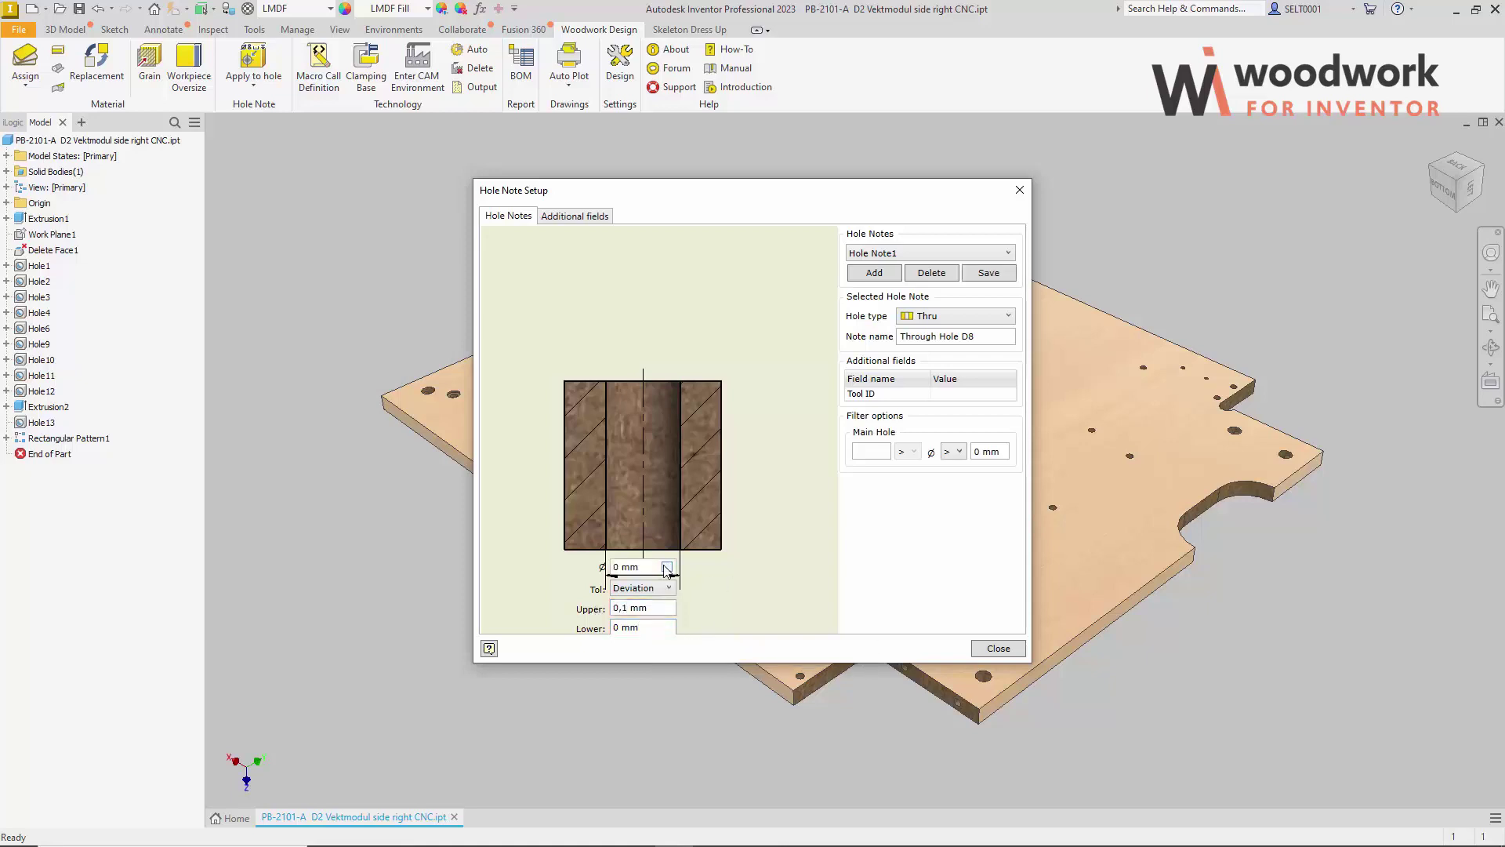
{"action": "left_click_drag", "start_coordinate": [624, 566], "coordinate": [592, 576]}
{"action": "type", "text": "8"}
Step: Set the diameter filter to 8,2 > ø >= 8 mm
{"action": "left_click", "coordinate": [871, 451]}
{"action": "type", "text": "8.2"}
{"action": "left_click", "coordinate": [973, 452]}
{"action": "left_click", "coordinate": [958, 451]}
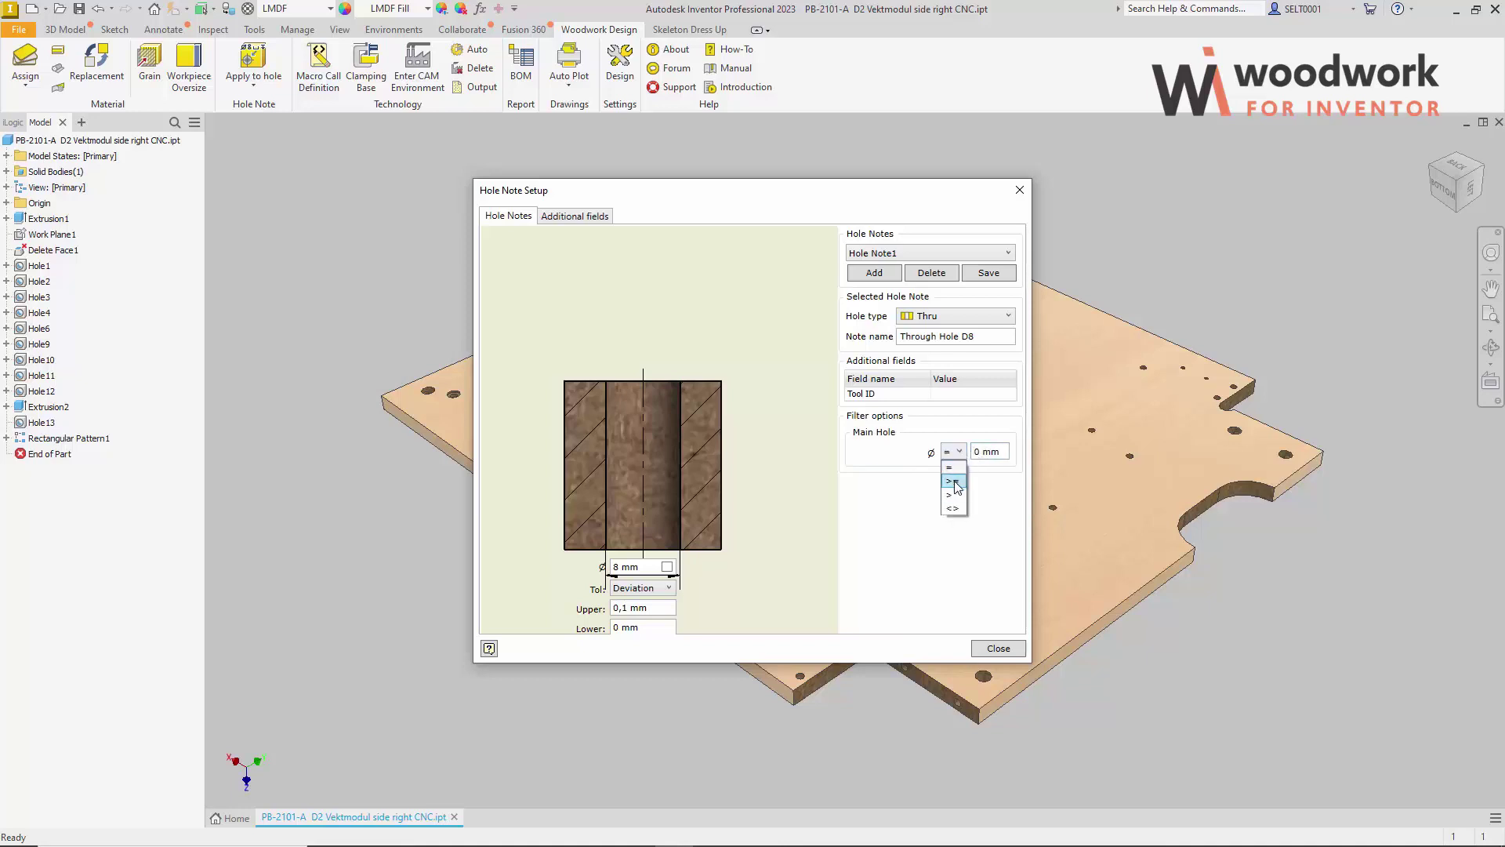
{"action": "left_click", "coordinate": [953, 481]}
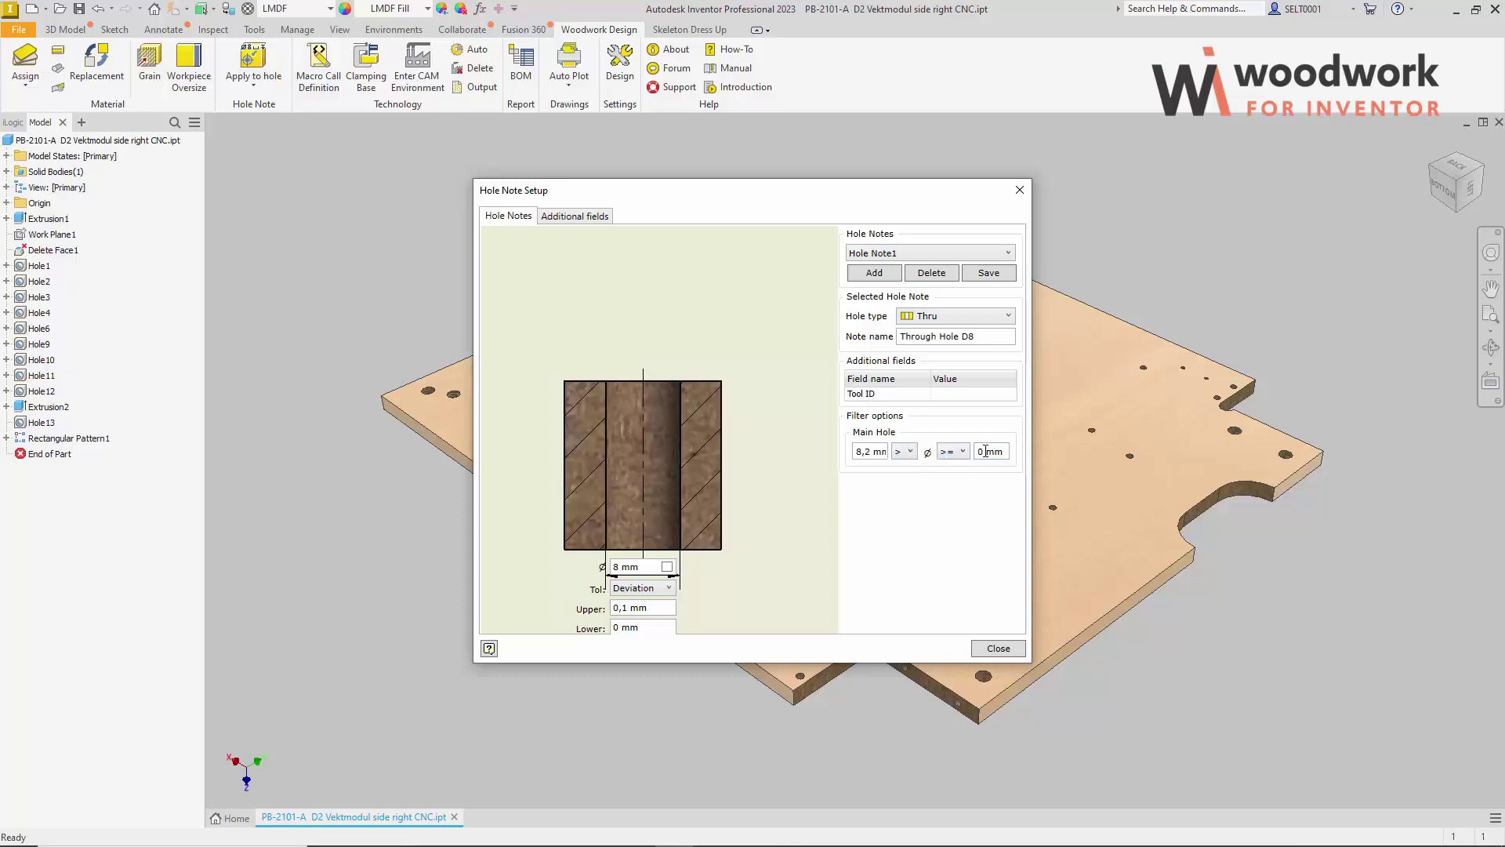
{"action": "double_click", "coordinate": [979, 452]}
{"action": "type", "text": "8"}
Step: Set the Tool ID value to 10214
{"action": "left_click", "coordinate": [942, 394]}
{"action": "left_click", "coordinate": [942, 395]}
{"action": "type", "text": "10214"}
Step: Save Through Hole D8, then review the Through Pin Hole D8, Through Counter Bore 15x8 and Blind CounterBore Hole D8 notes
{"action": "left_click", "coordinate": [993, 276]}
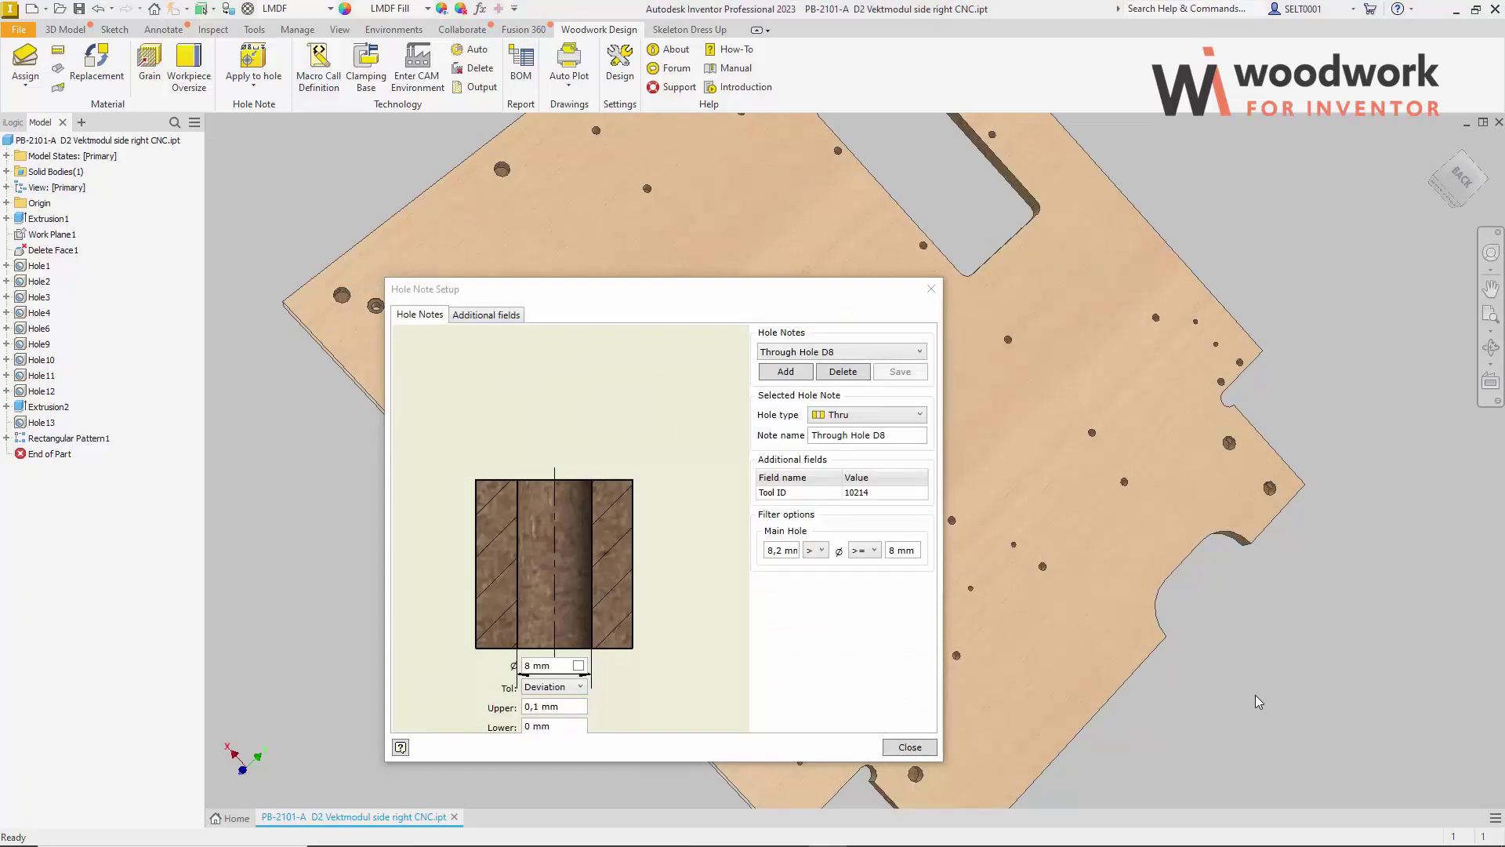
{"action": "left_click", "coordinate": [919, 353]}
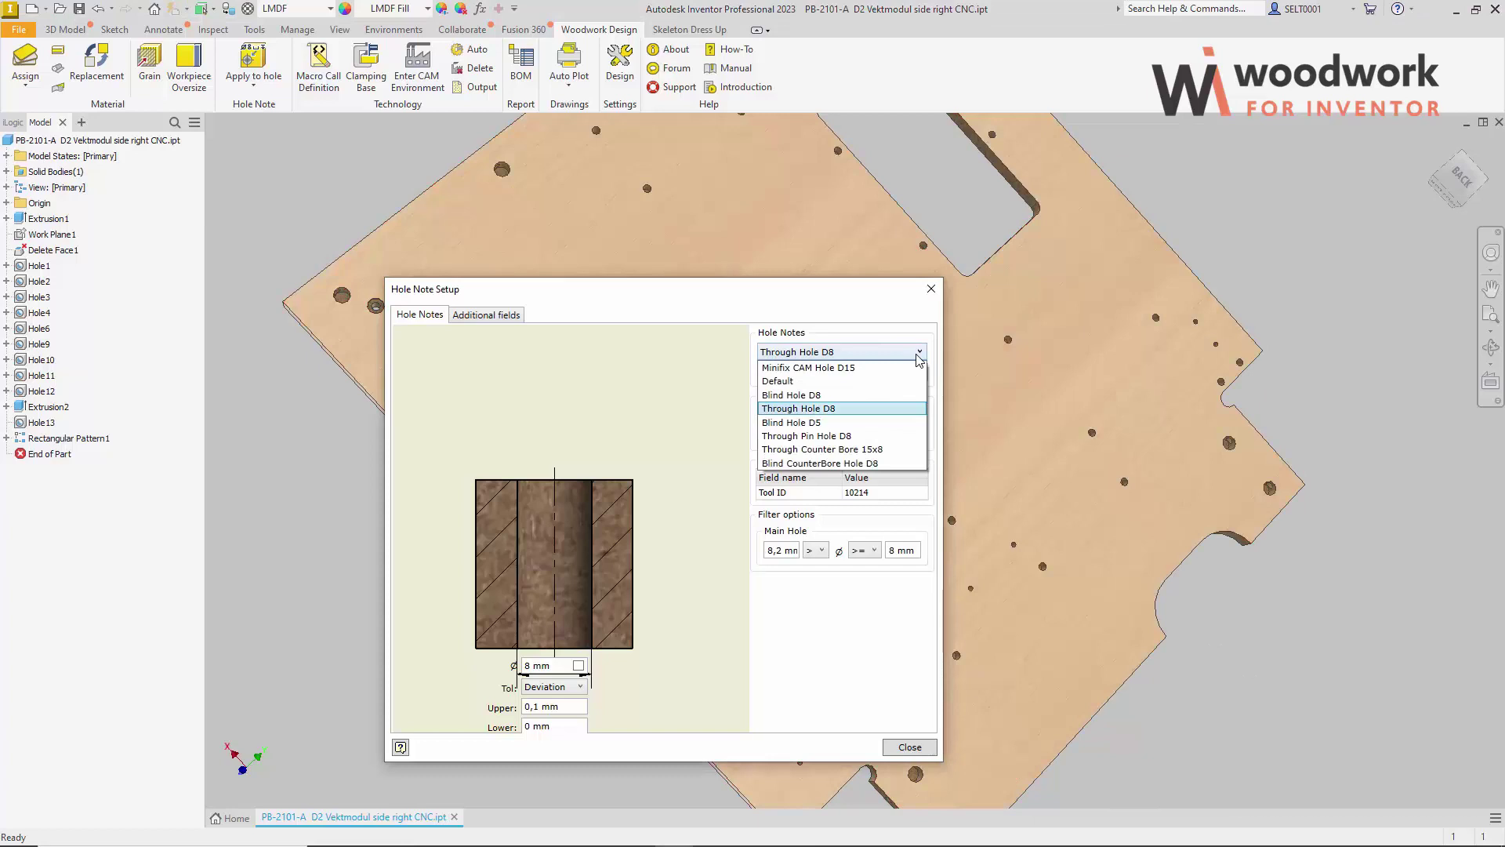
{"action": "left_click", "coordinate": [815, 436]}
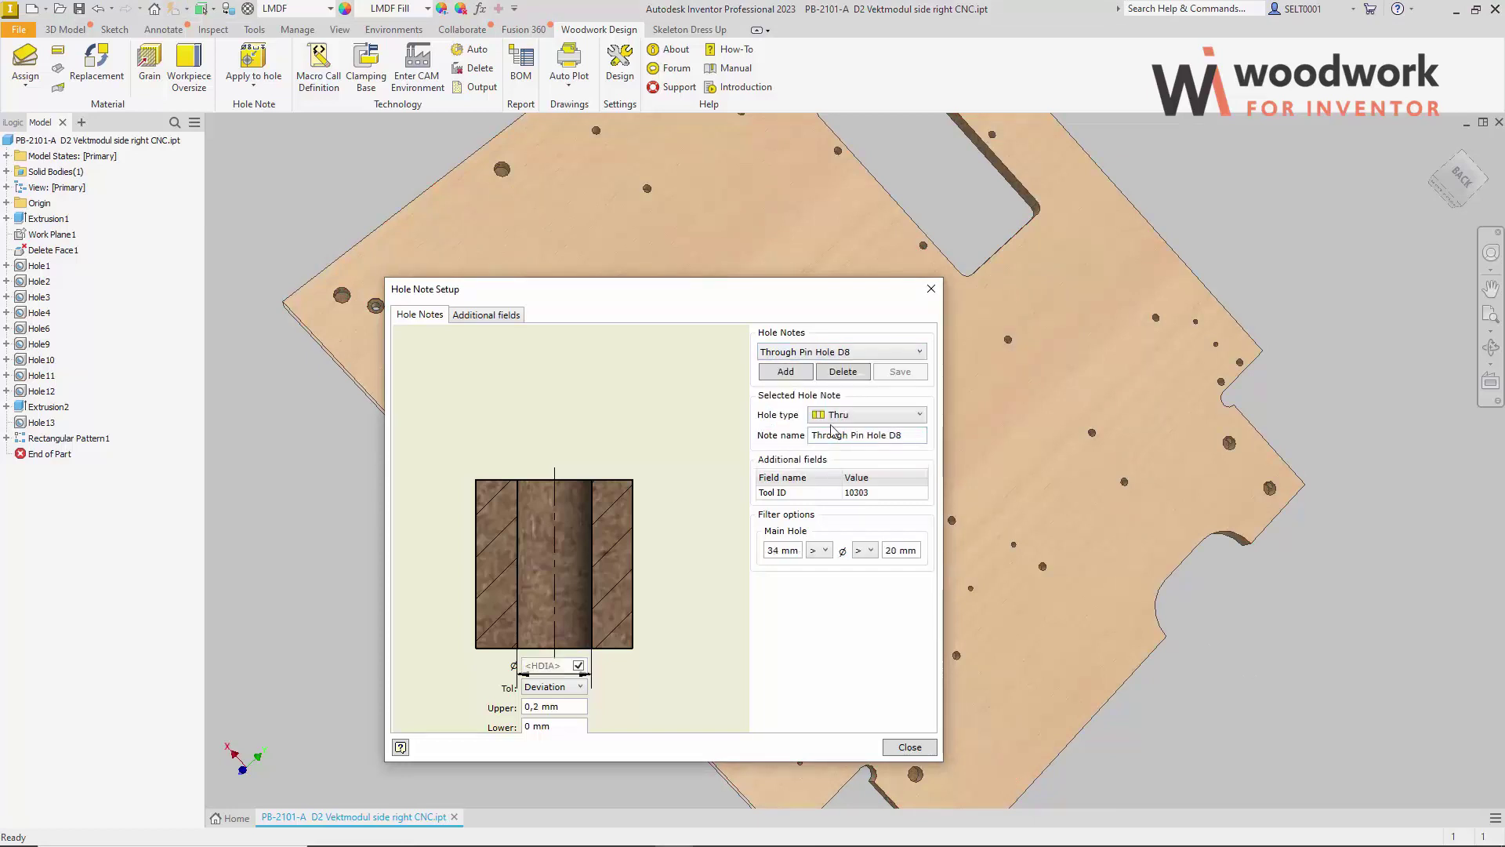
{"action": "left_click", "coordinate": [920, 353]}
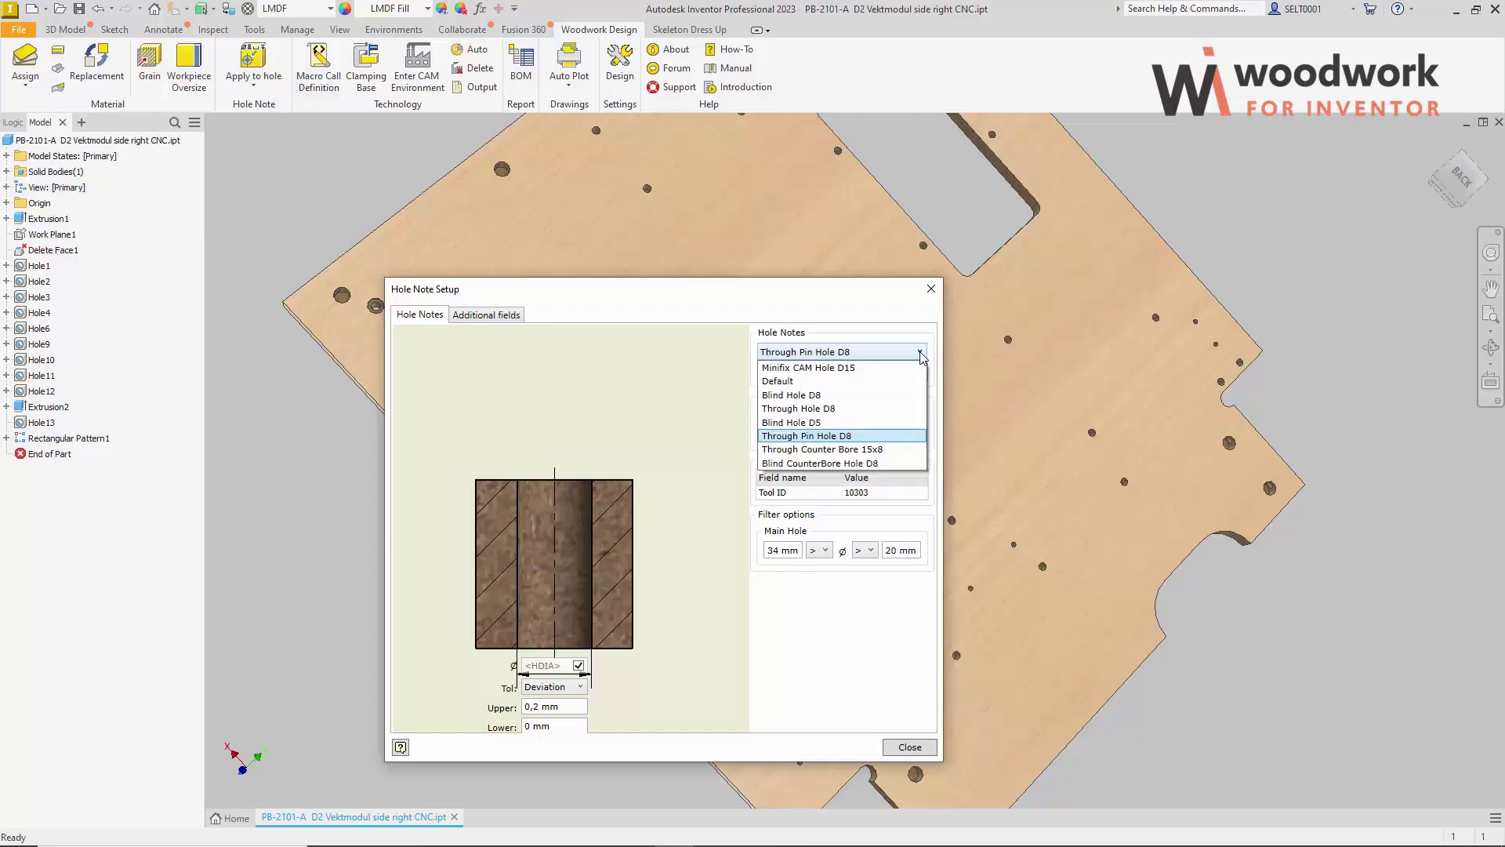
{"action": "left_click", "coordinate": [839, 451]}
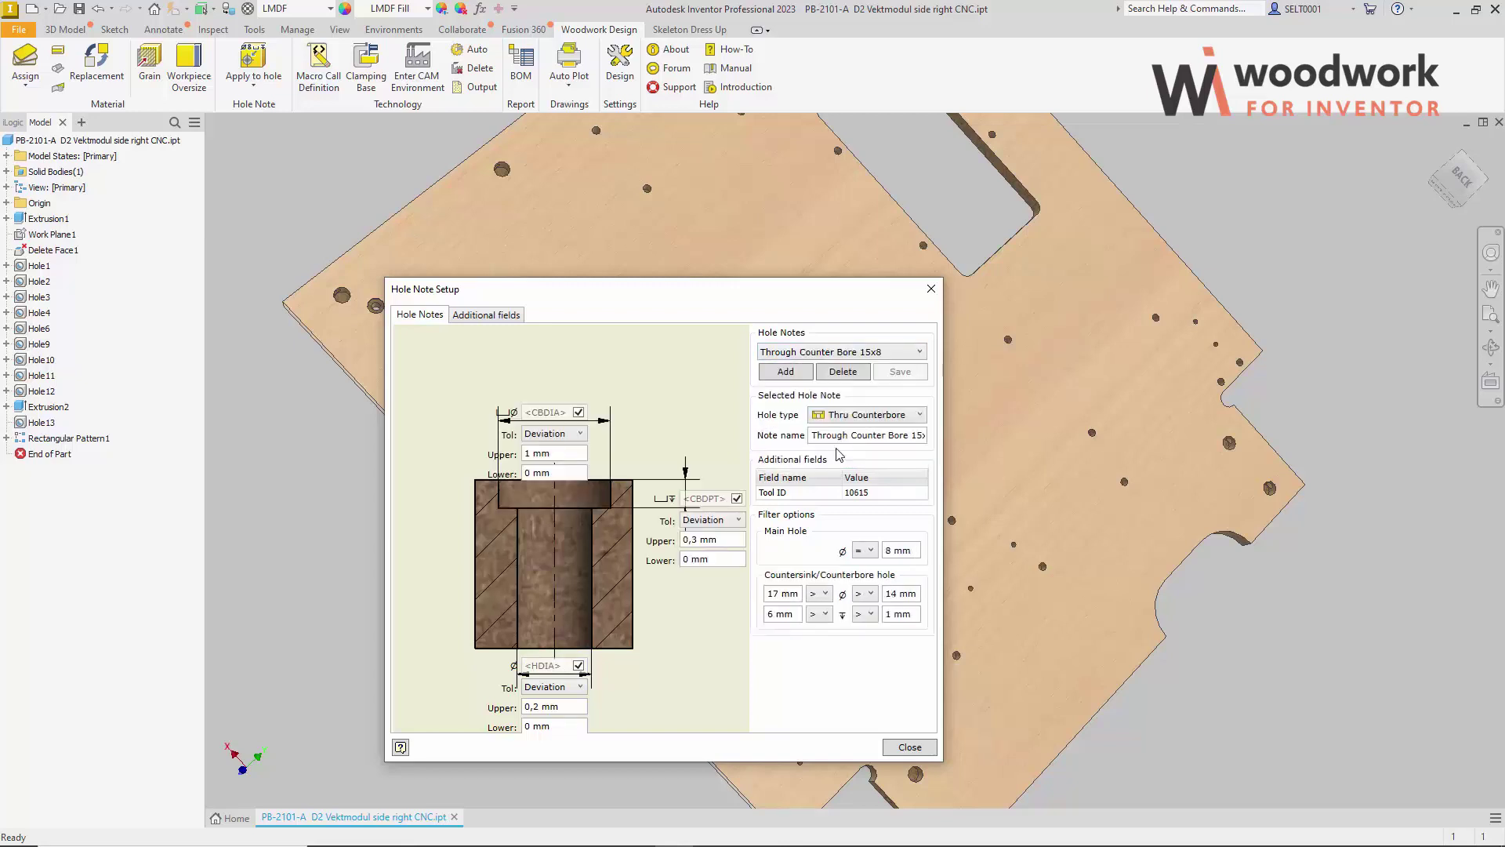
{"action": "left_click", "coordinate": [917, 353]}
{"action": "left_click", "coordinate": [854, 463]}
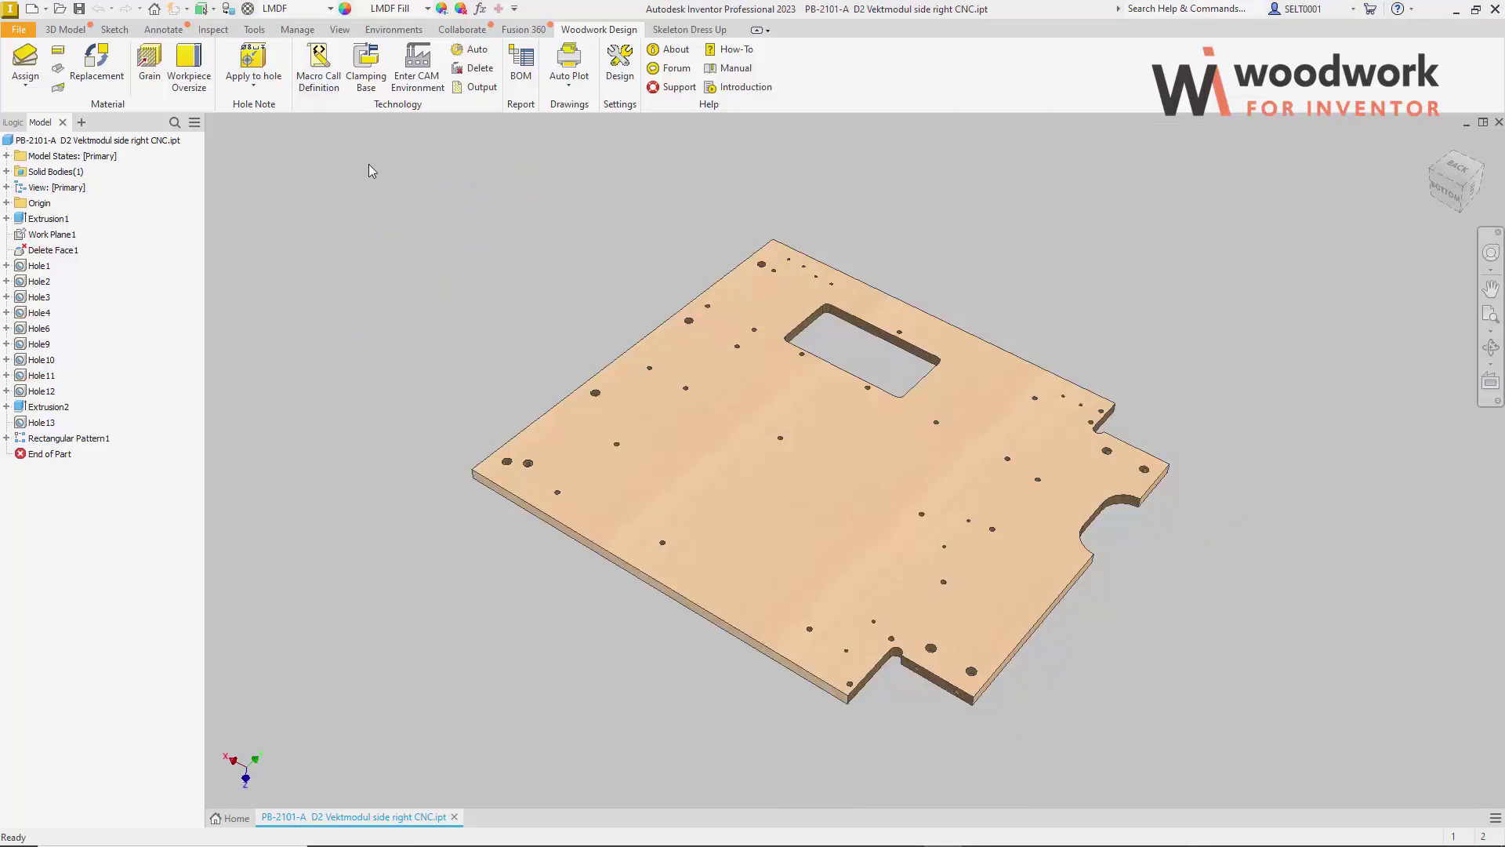
Step: Open Hole Note Assignment and preview each note's matching holes, ending on Through Hole D8
{"action": "left_click", "coordinate": [252, 58]}
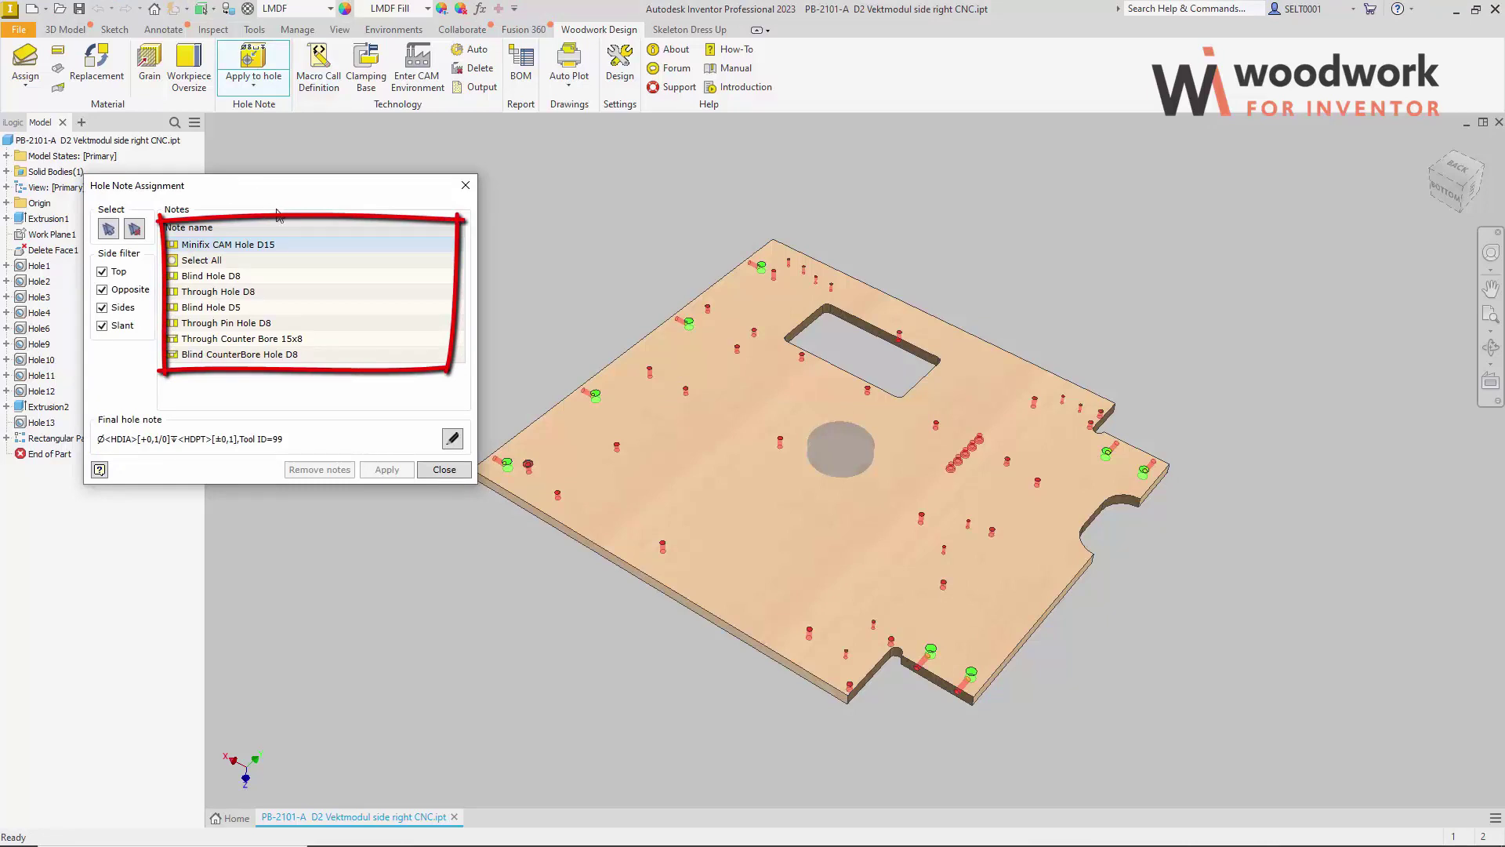
{"action": "left_click", "coordinate": [232, 278]}
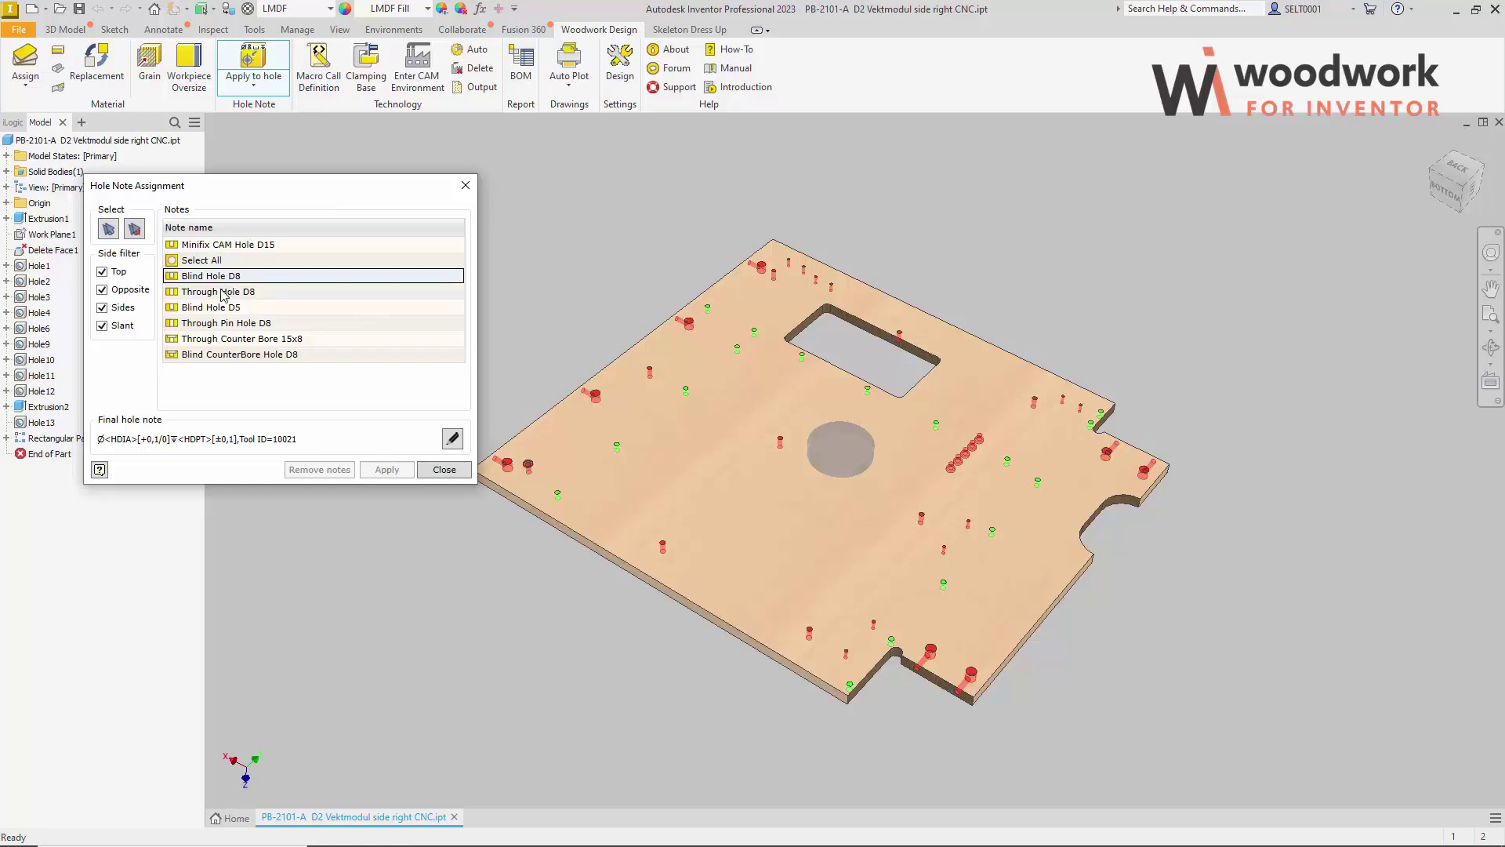
{"action": "left_click", "coordinate": [223, 293]}
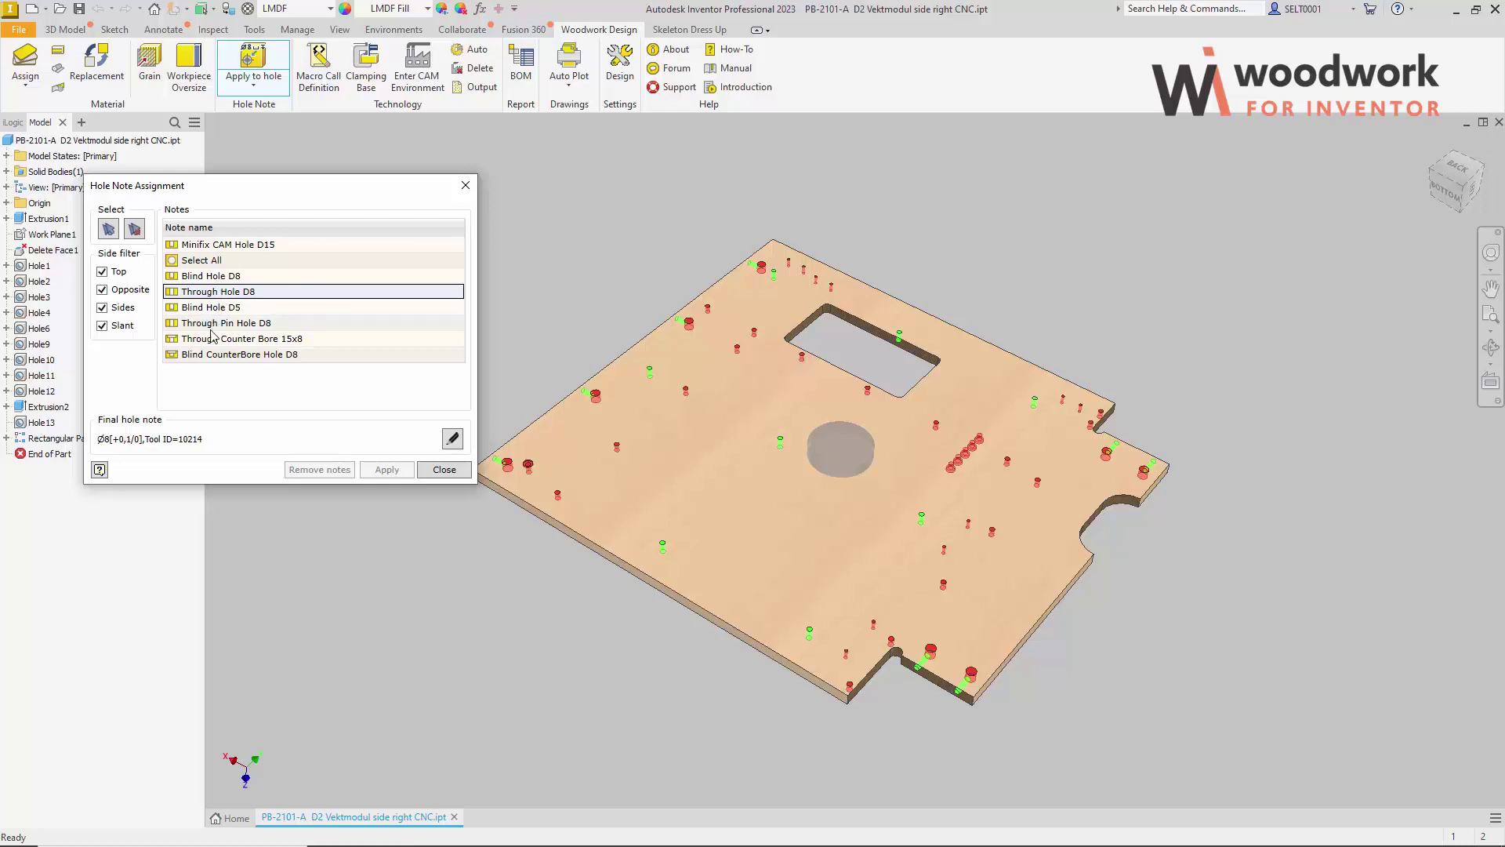
{"action": "left_click", "coordinate": [213, 340]}
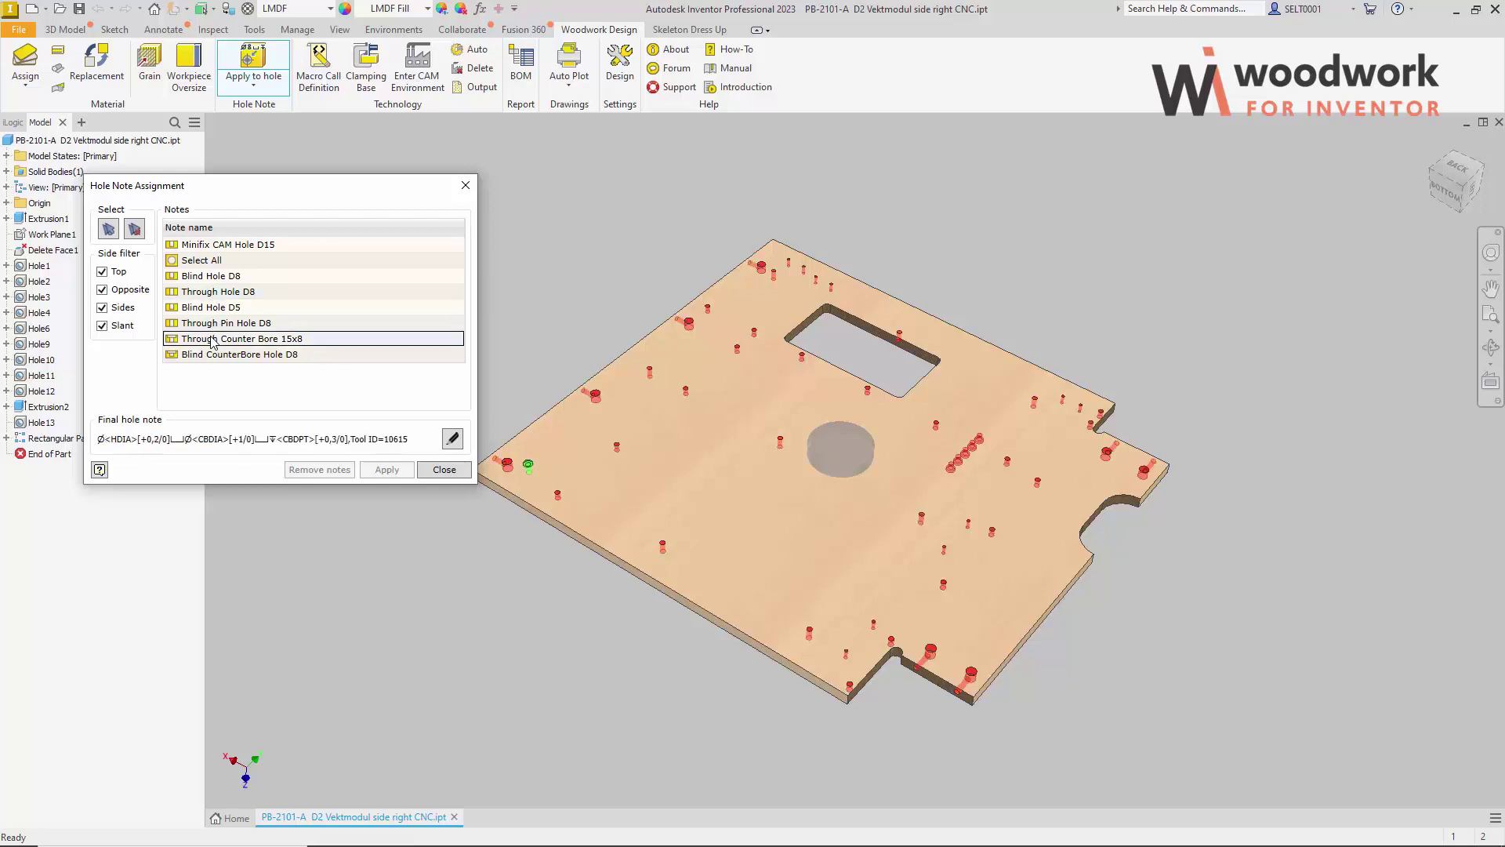
{"action": "left_click", "coordinate": [211, 326]}
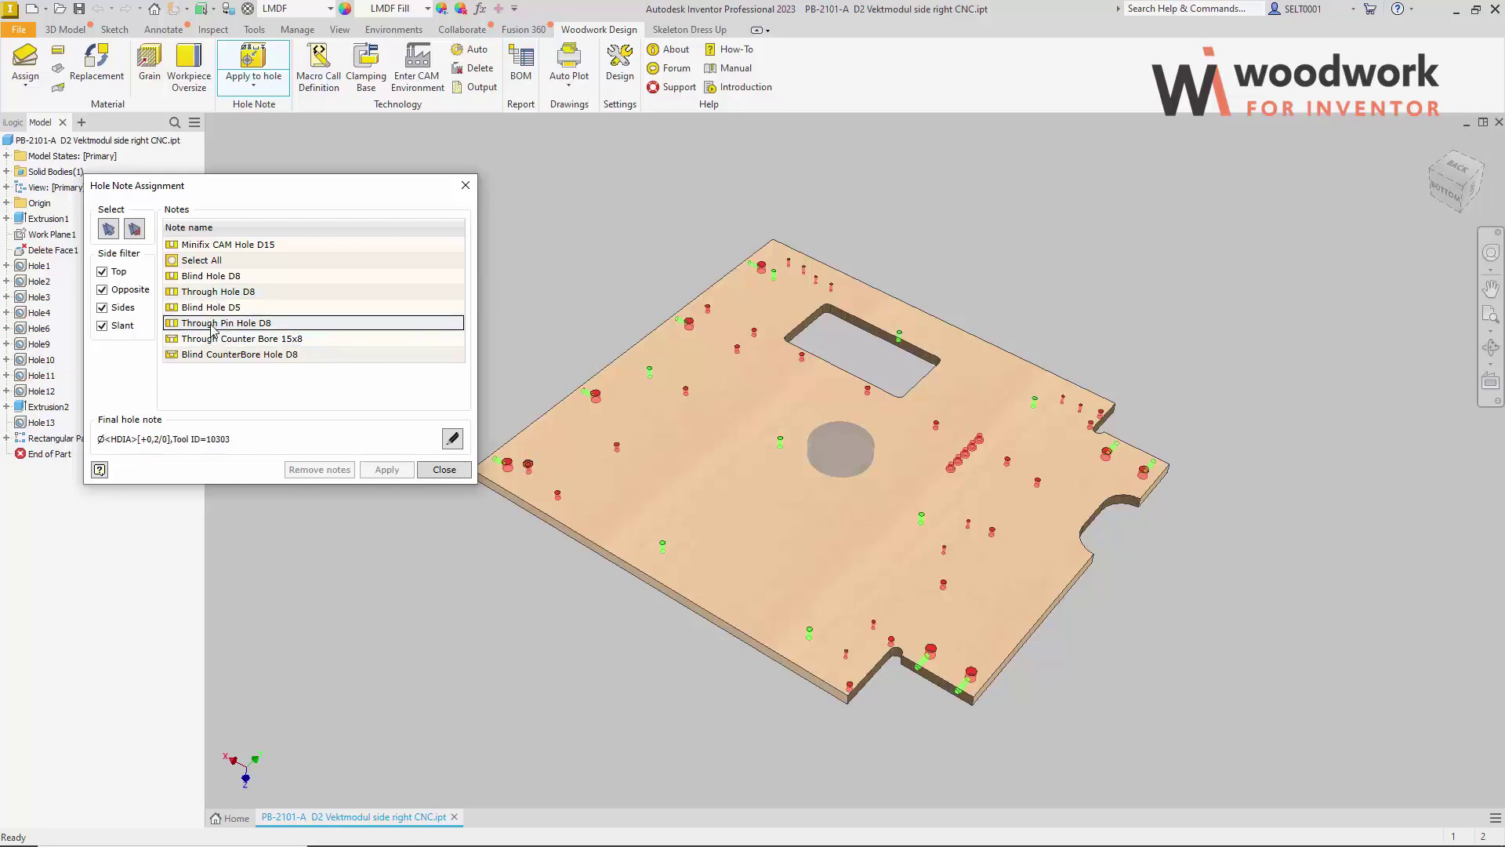
{"action": "left_click", "coordinate": [200, 278]}
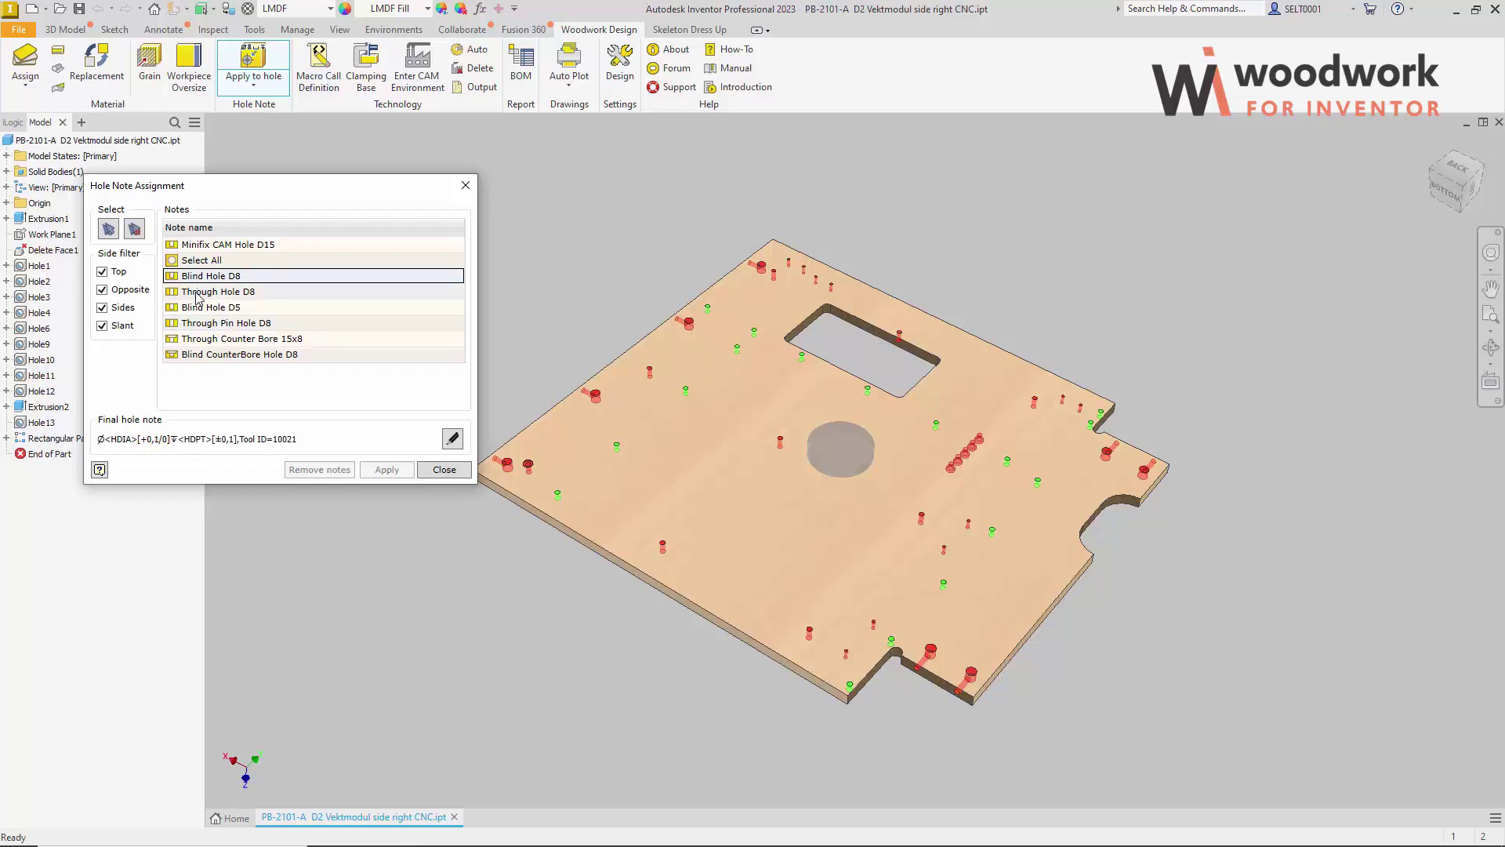
{"action": "left_click", "coordinate": [197, 293]}
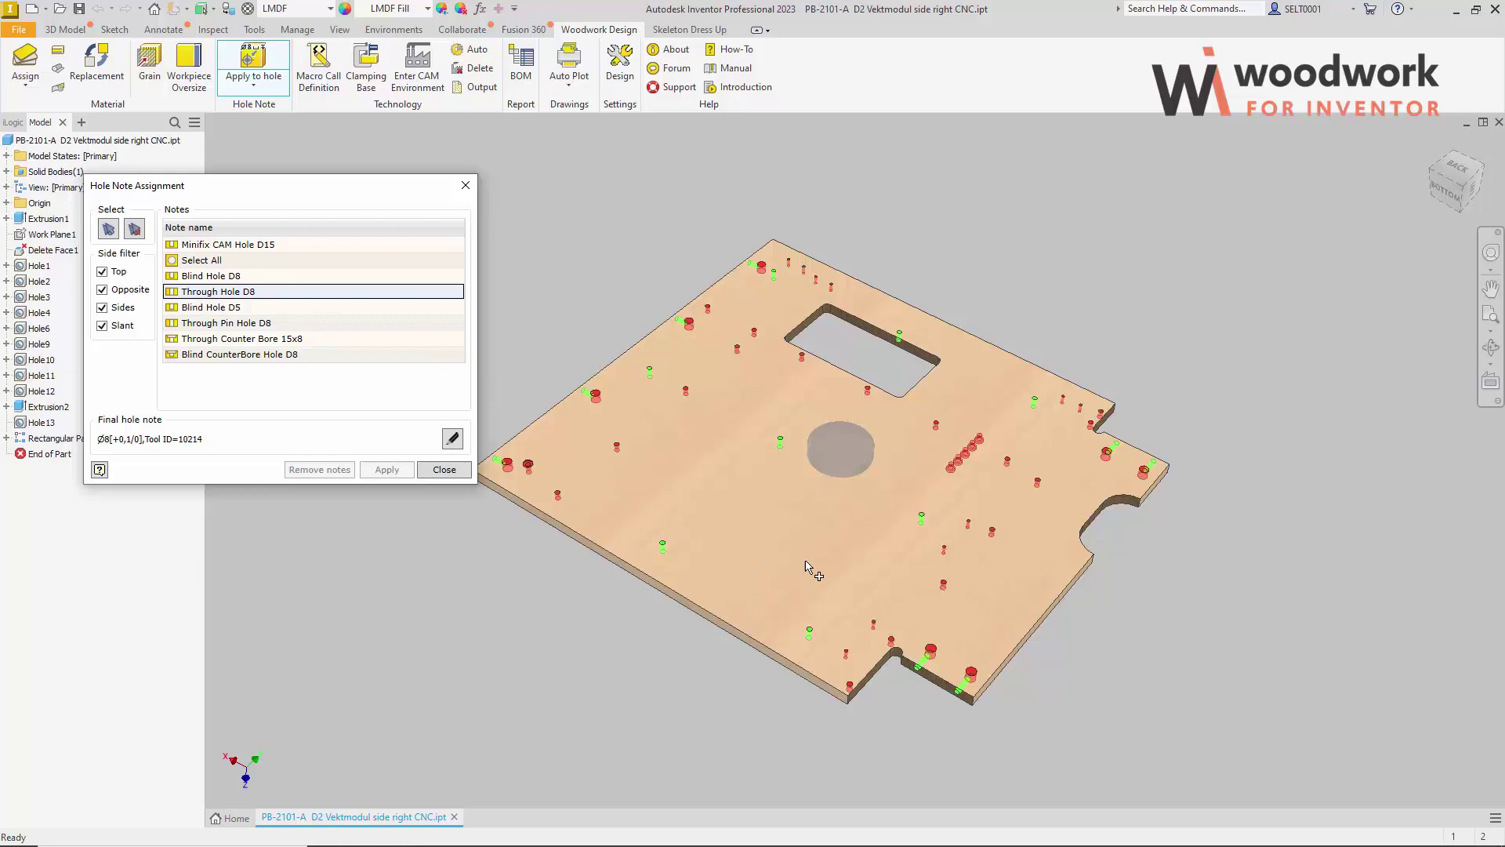
Step: Pick the green holes matching Through Hole D8 across the panel, then fit the whole plate in view
{"action": "scroll", "coordinate": [807, 566], "scroll_direction": "up", "scroll_amount": 6}
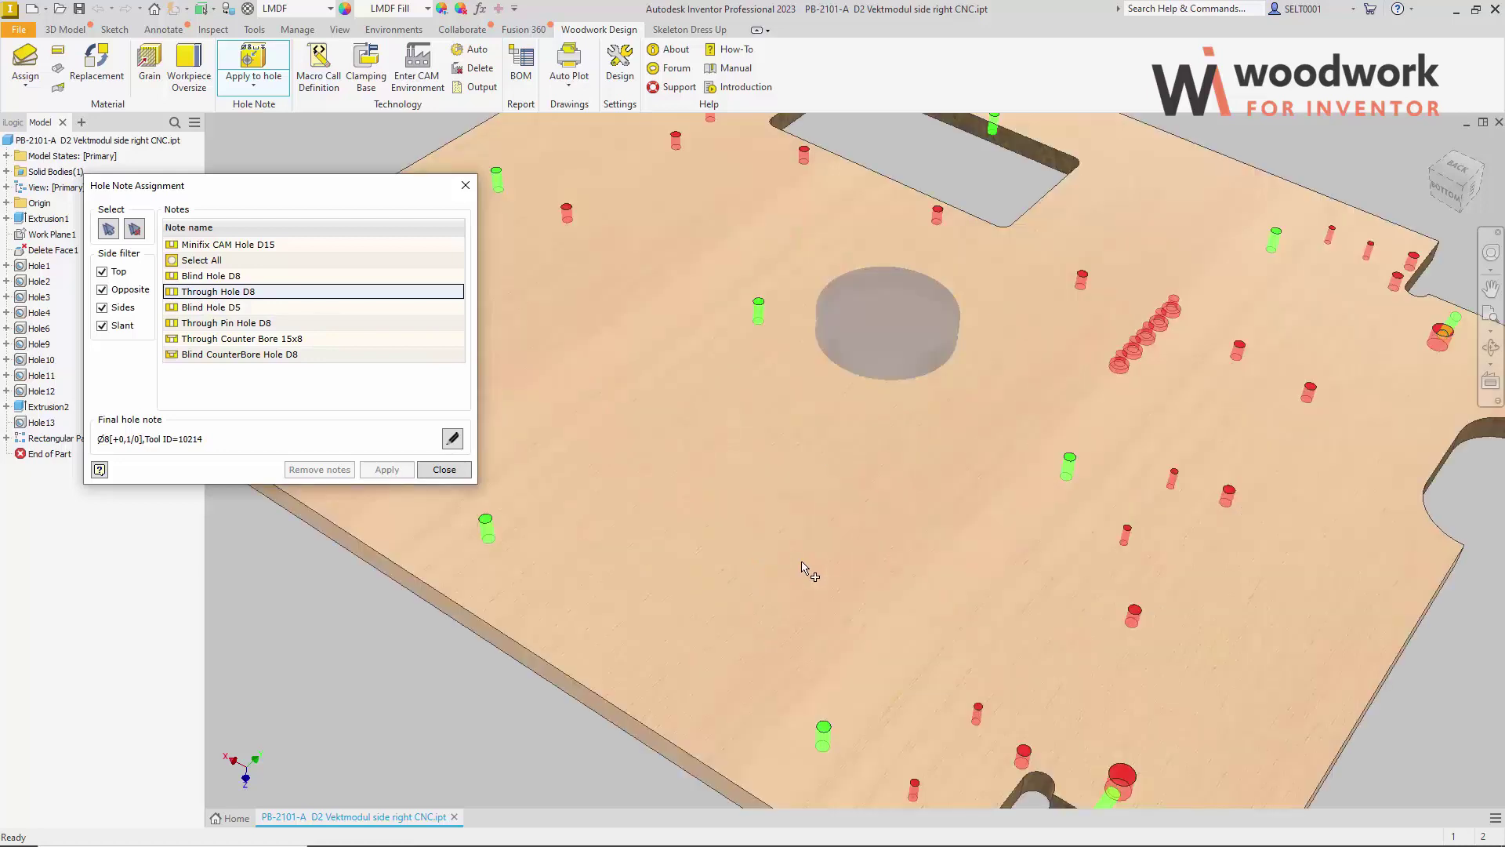
{"action": "middle_click_drag", "start_coordinate": [737, 566], "coordinate": [884, 519]}
{"action": "left_click", "coordinate": [674, 464]}
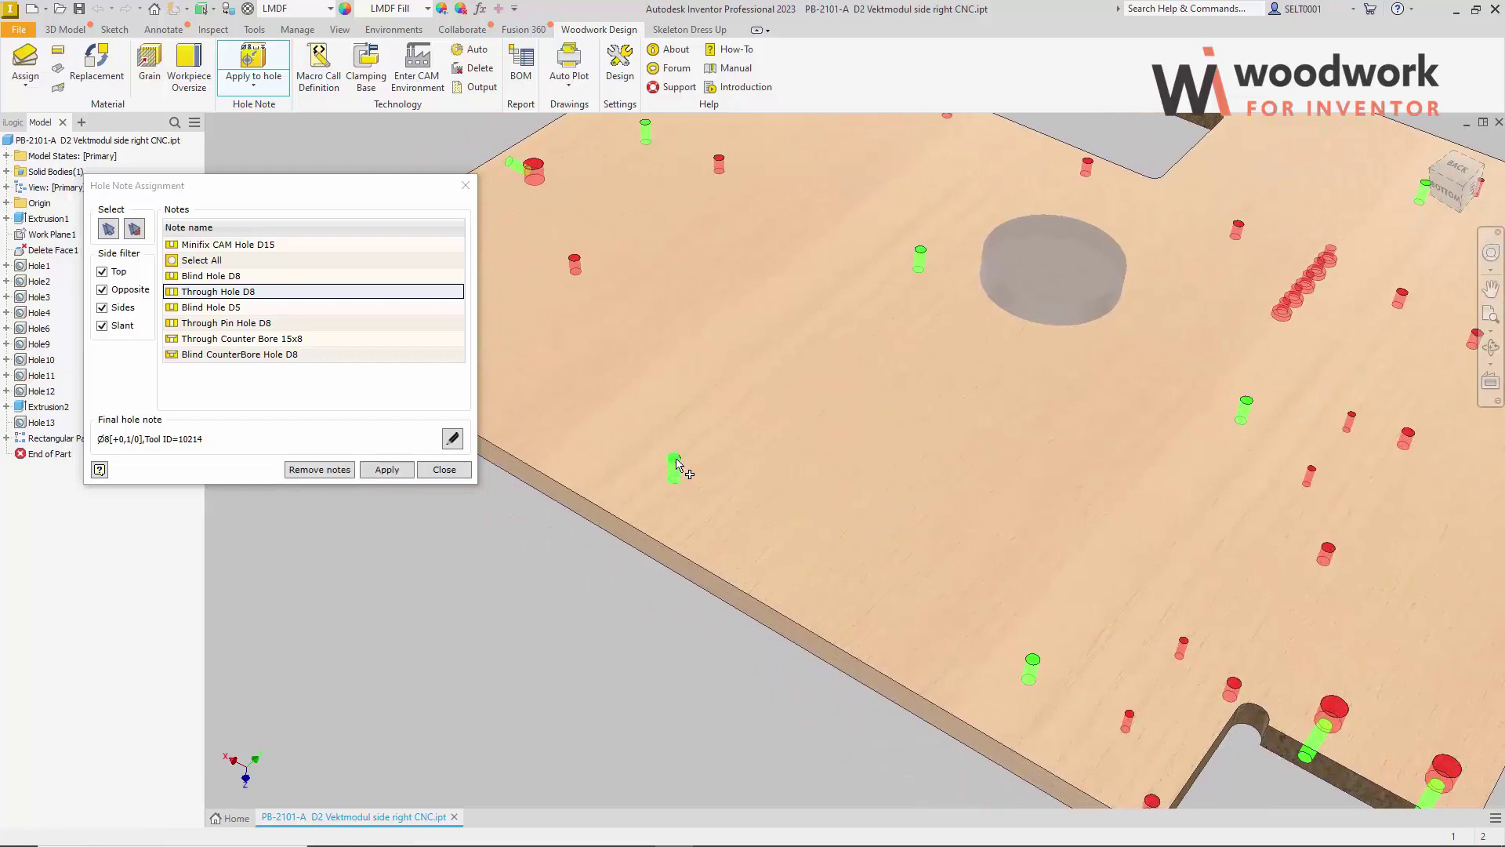
{"action": "left_click", "coordinate": [1031, 668]}
{"action": "left_click", "coordinate": [917, 259]}
{"action": "left_click", "coordinate": [673, 464]}
{"action": "key", "text": "Home"}
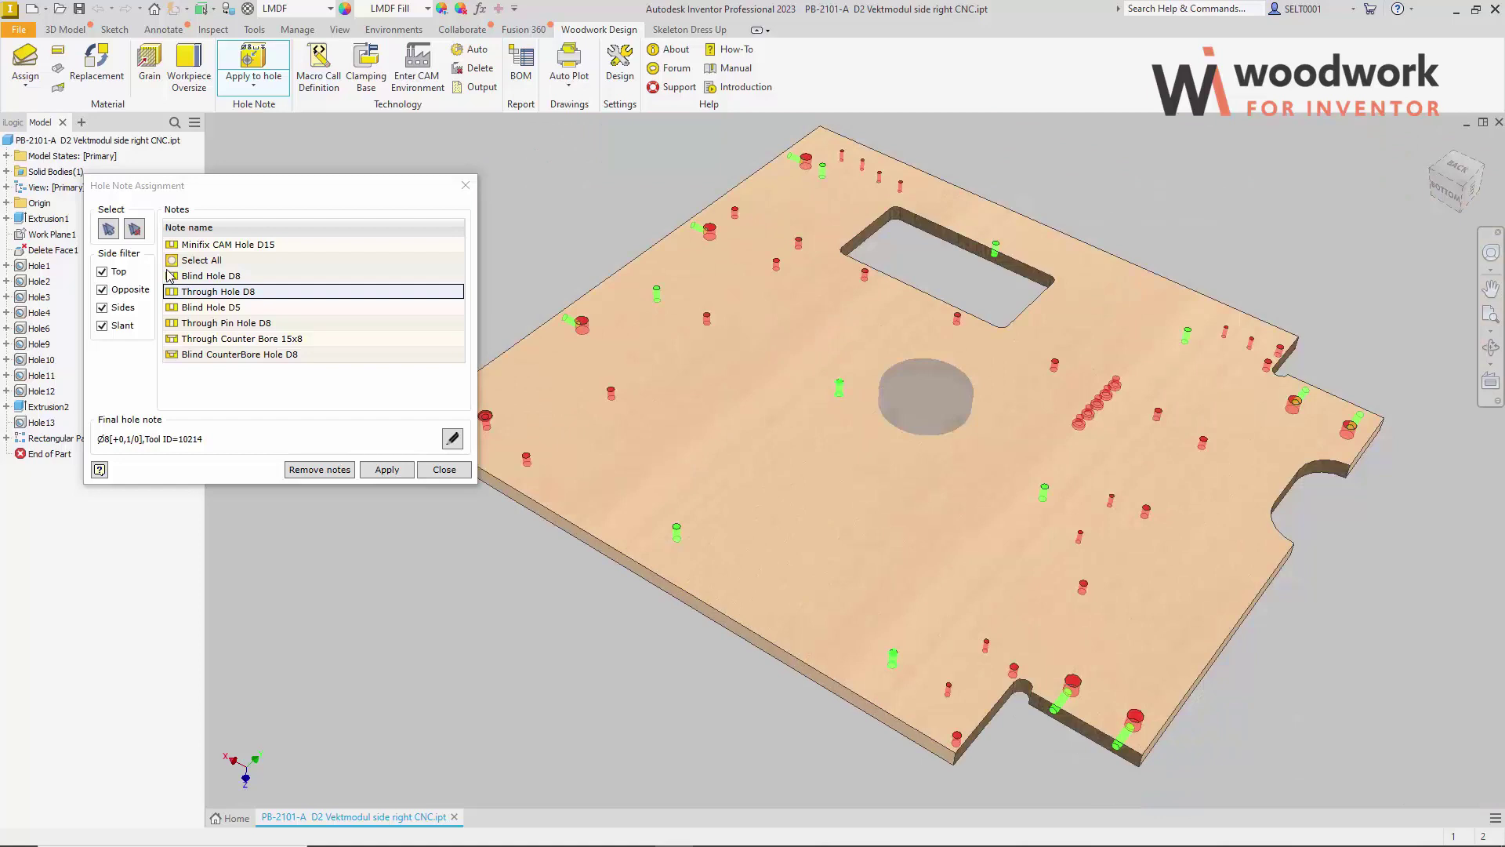
{"action": "left_click", "coordinate": [110, 230]}
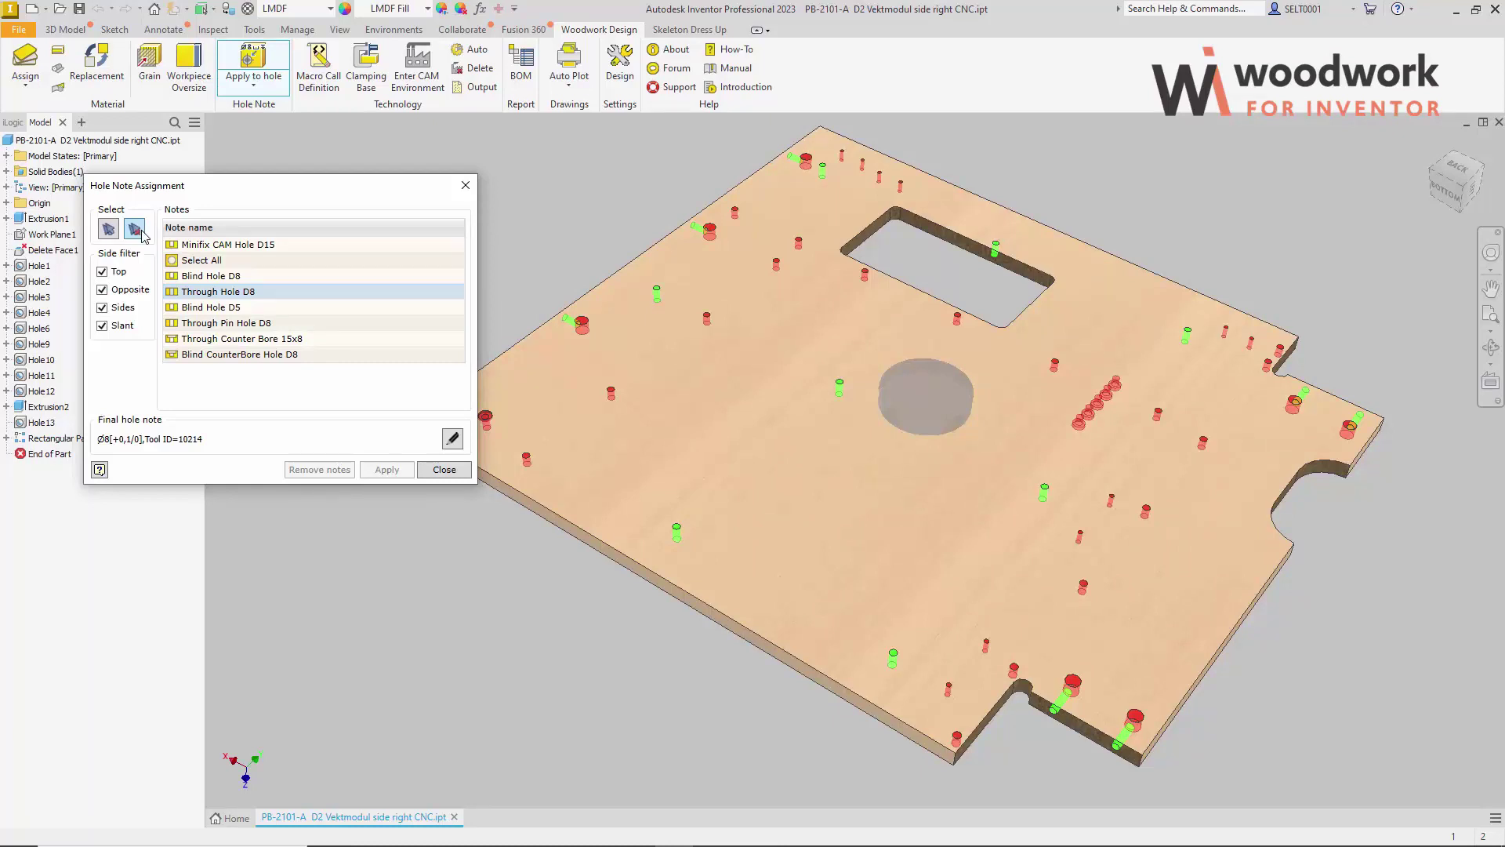
Step: Zoom in on the panel's holes, then choose the Through Pin Hole D8 note (Tool ID 10303)
{"action": "scroll", "coordinate": [823, 386], "scroll_direction": "down", "scroll_amount": 3}
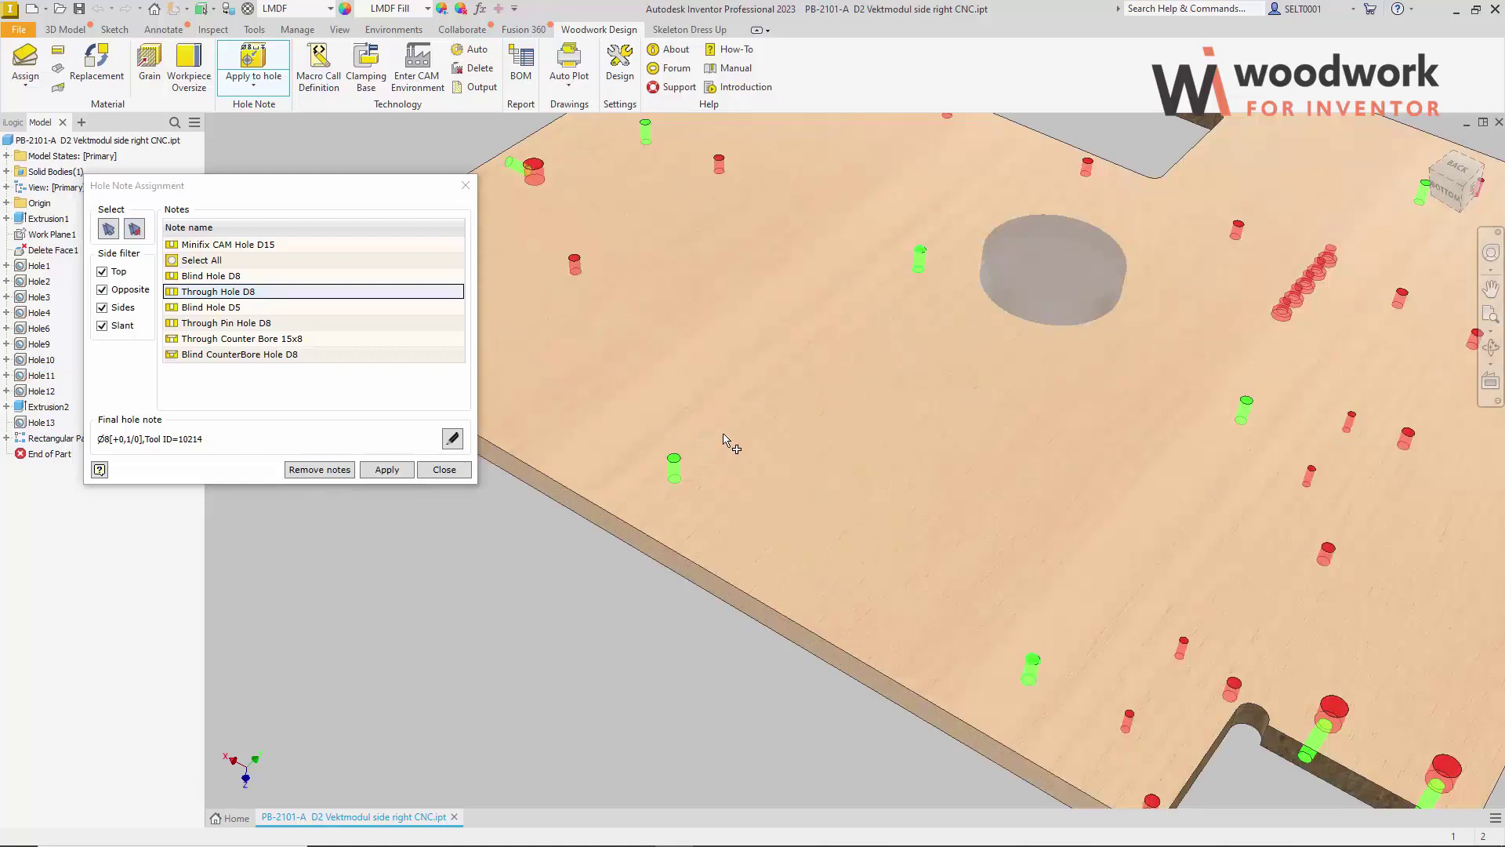
{"action": "scroll", "coordinate": [719, 444], "scroll_direction": "down", "scroll_amount": 2}
{"action": "scroll", "coordinate": [717, 448], "scroll_direction": "up", "scroll_amount": 5}
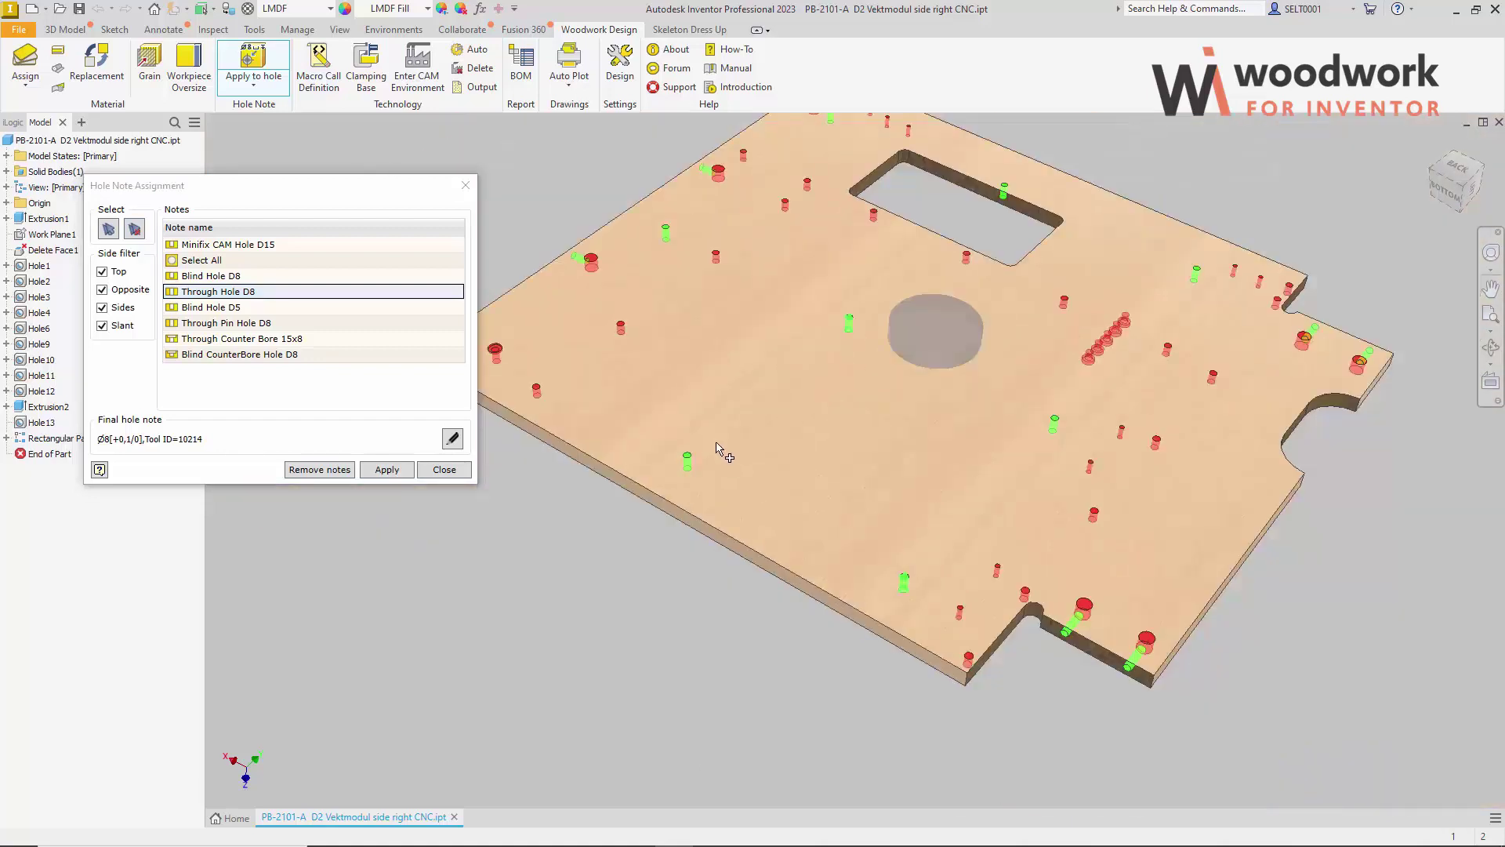
{"action": "middle_click_drag", "start_coordinate": [766, 416], "coordinate": [747, 472]}
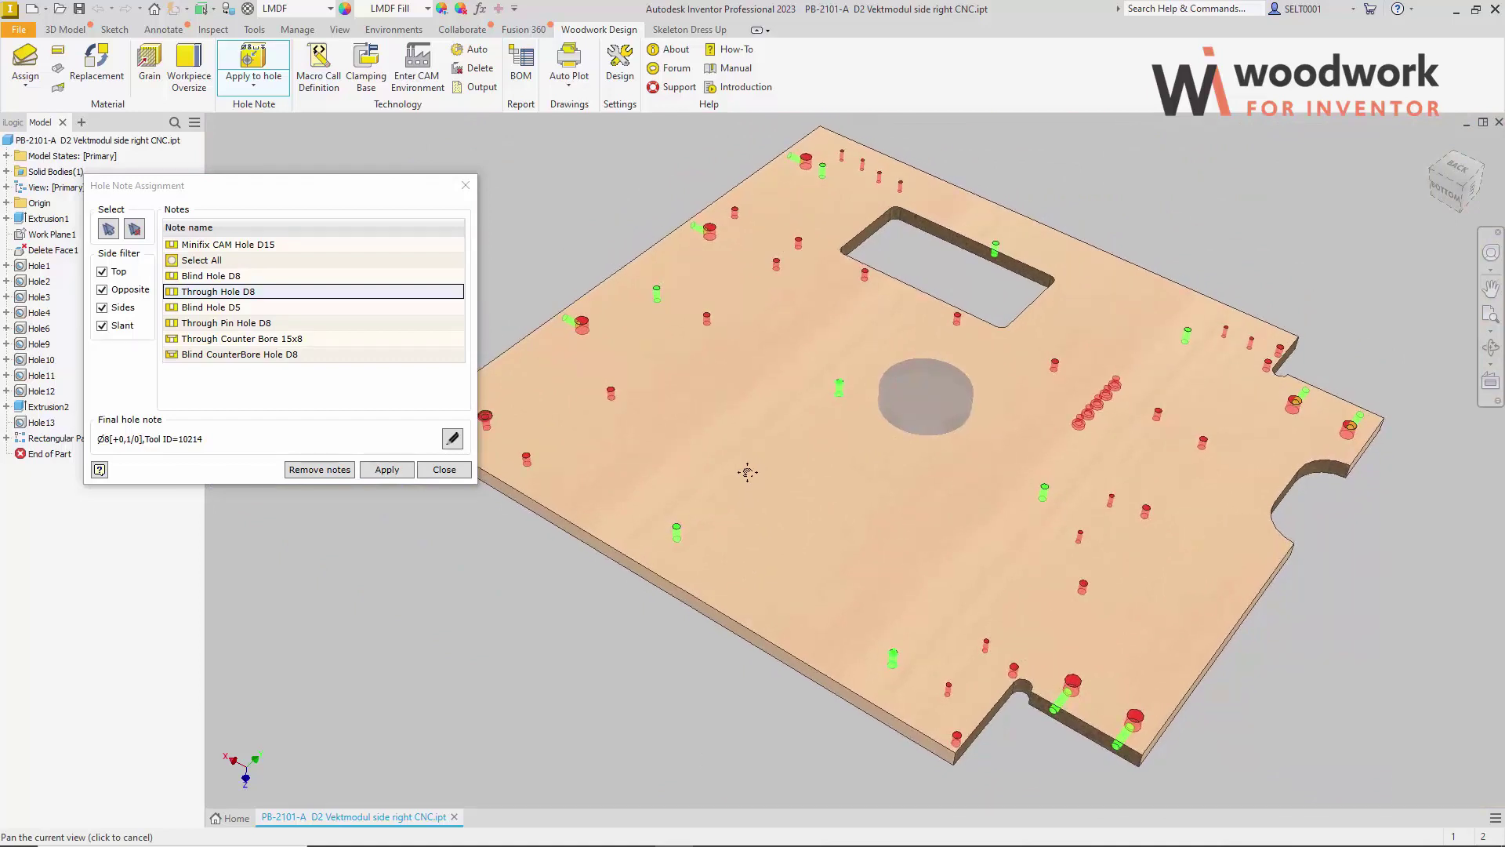
{"action": "left_click", "coordinate": [135, 230]}
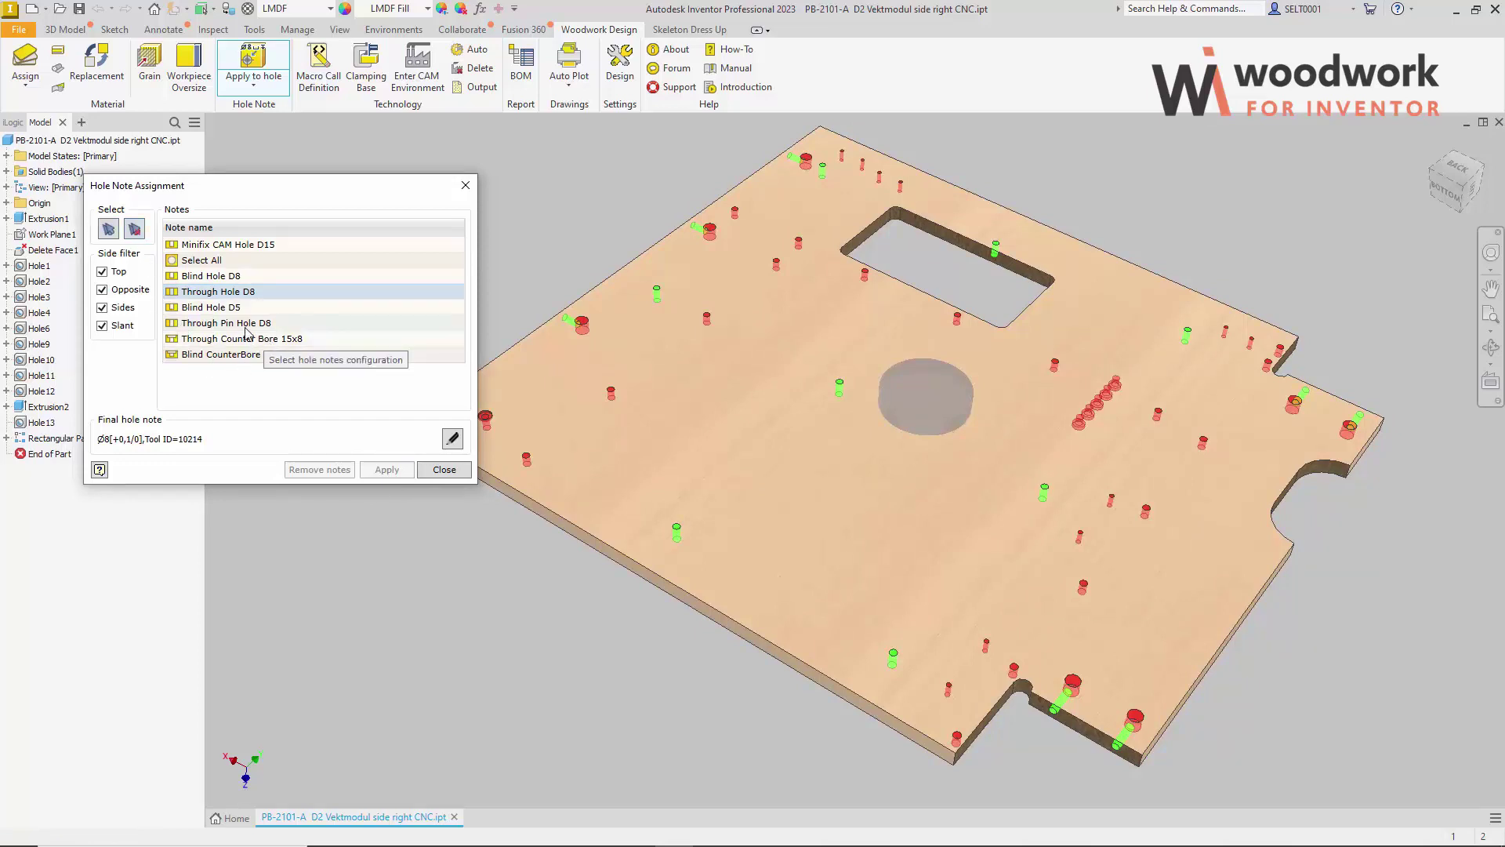
{"action": "left_click", "coordinate": [246, 328]}
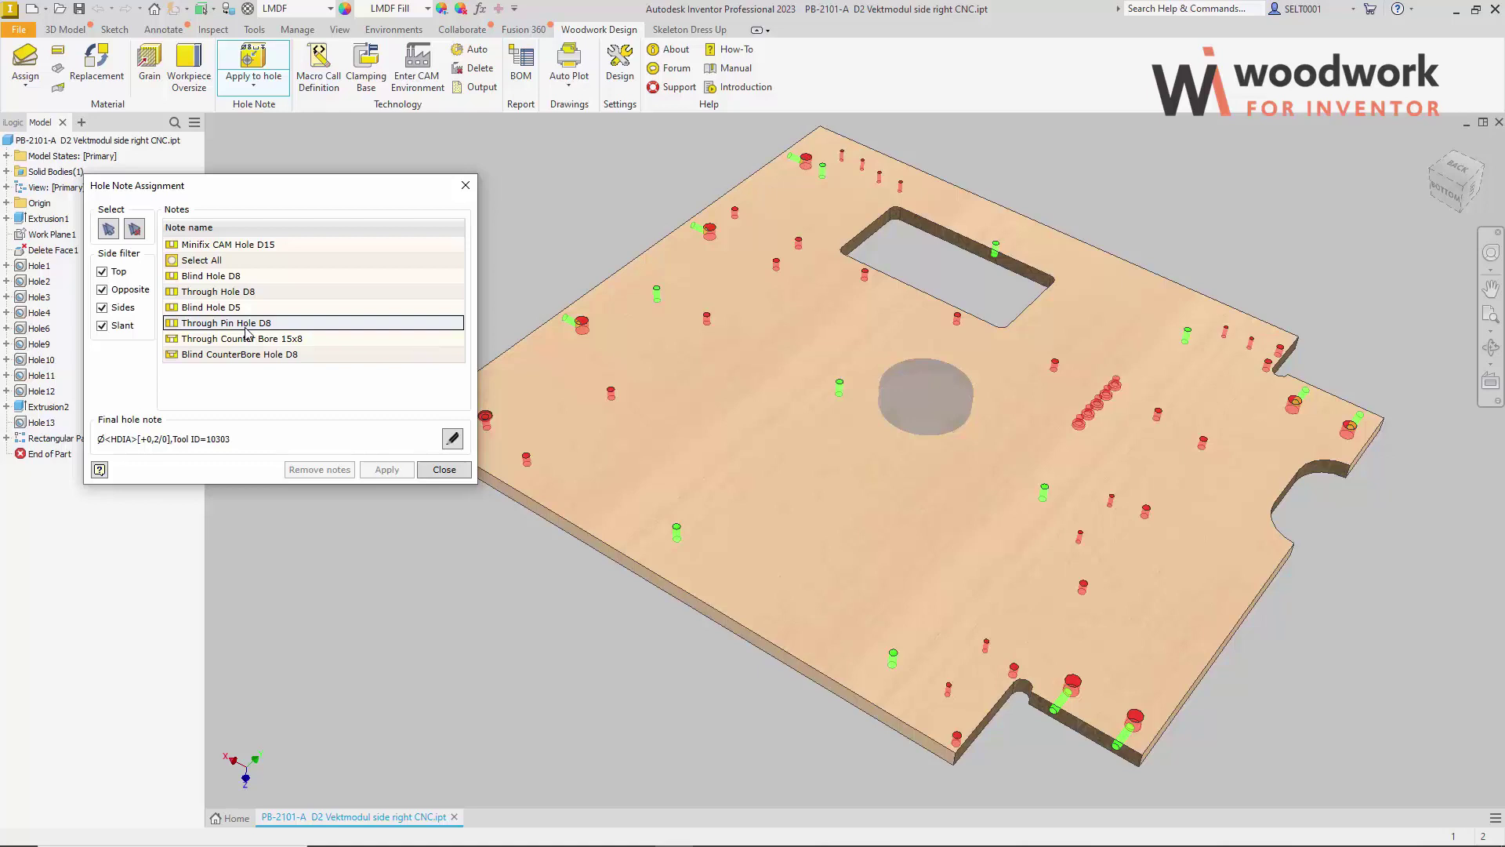
Step: Uncheck the Top, Opposite and Slant side filters so only side holes match
{"action": "left_click", "coordinate": [107, 273]}
{"action": "left_click", "coordinate": [105, 272]}
{"action": "left_click", "coordinate": [111, 290]}
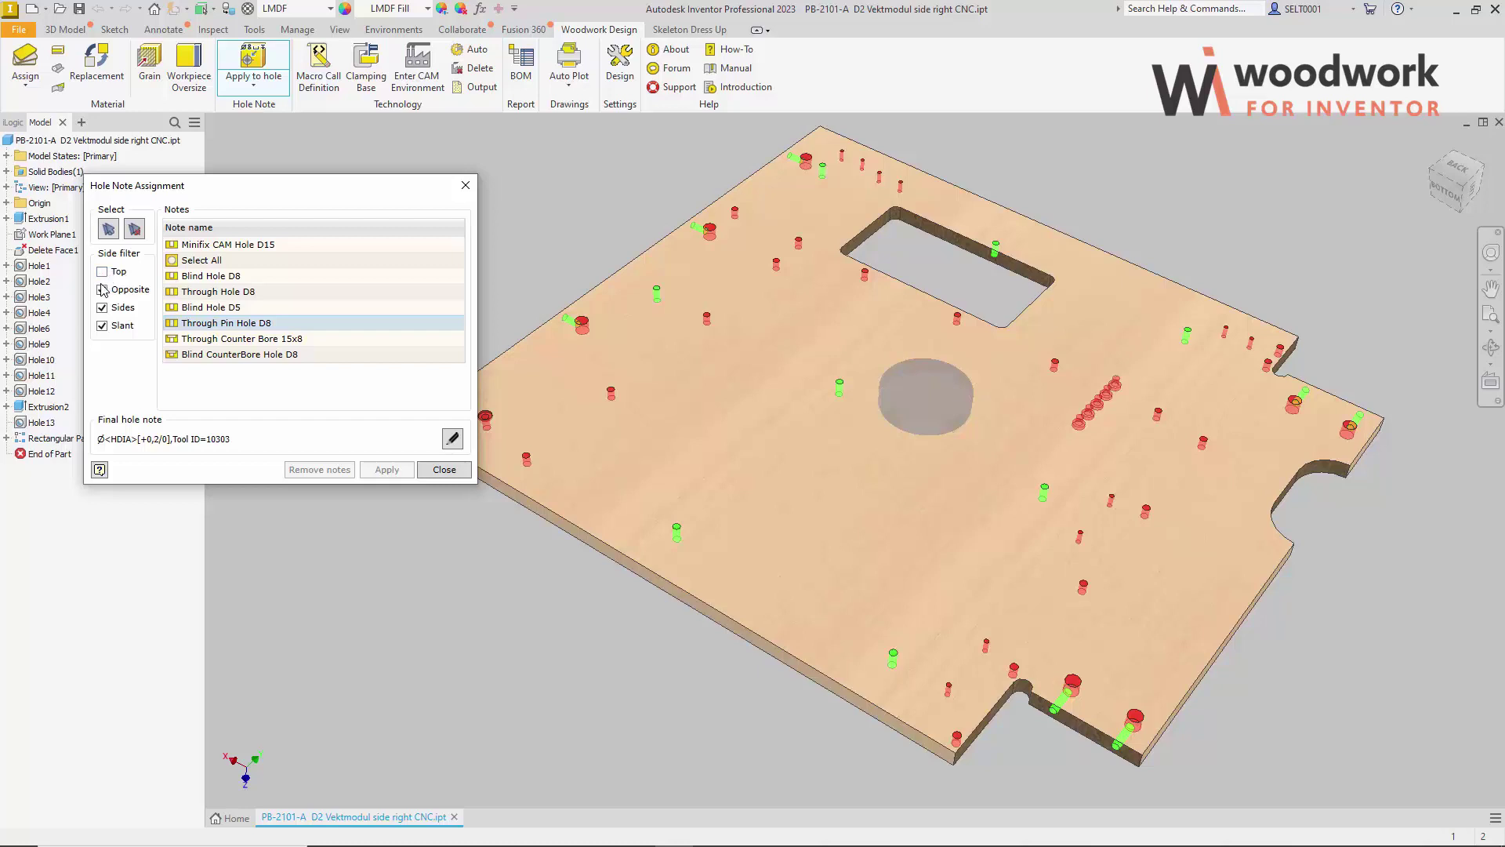
{"action": "left_click", "coordinate": [102, 326]}
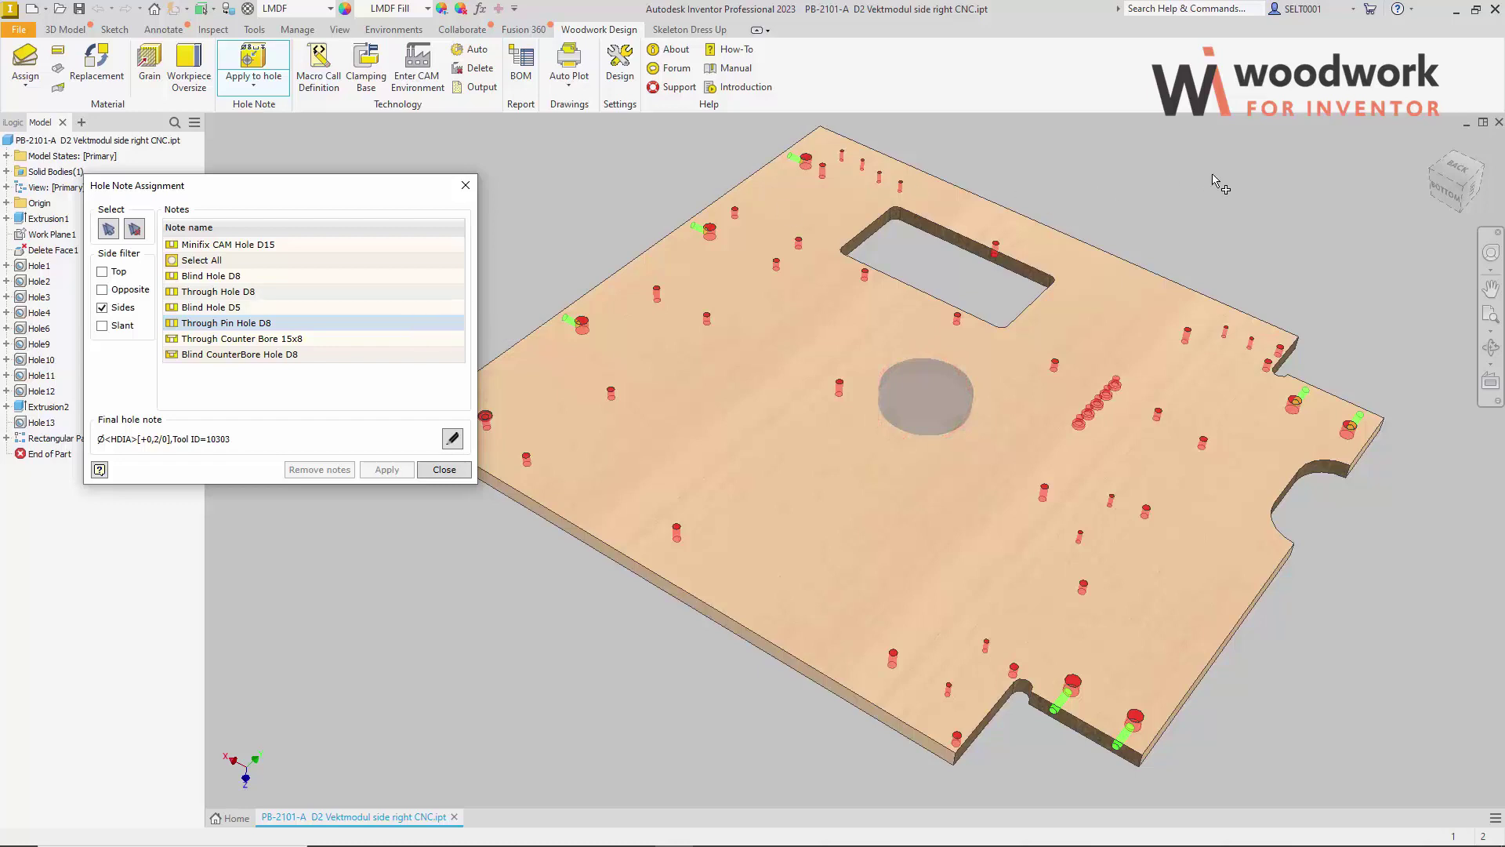
Step: Check the green-marked edge holes from the bottom, front and top views, then return to isometric
{"action": "left_click", "coordinate": [1444, 196]}
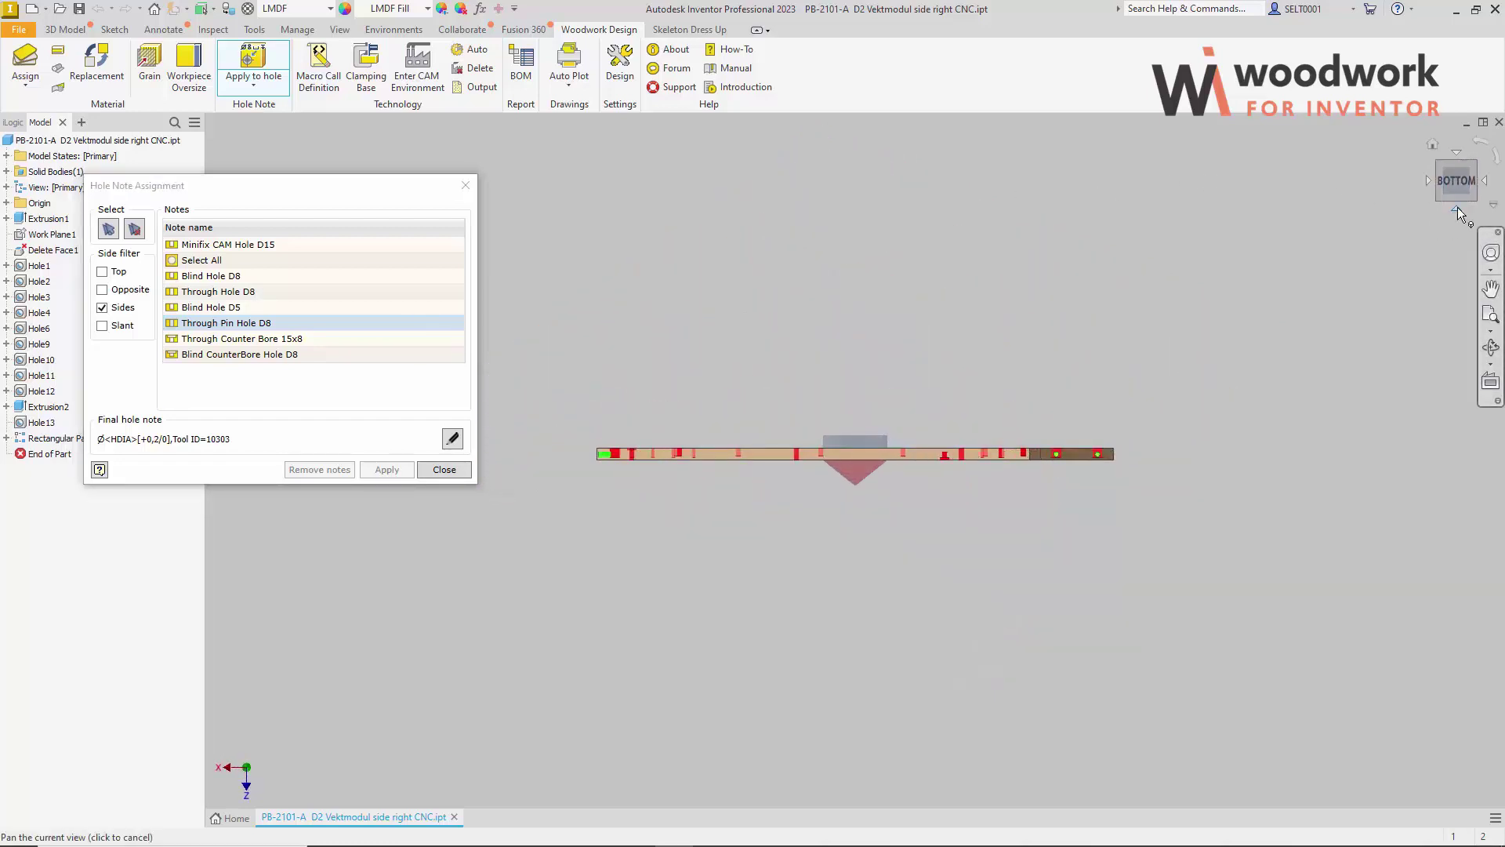
{"action": "left_click", "coordinate": [1456, 208]}
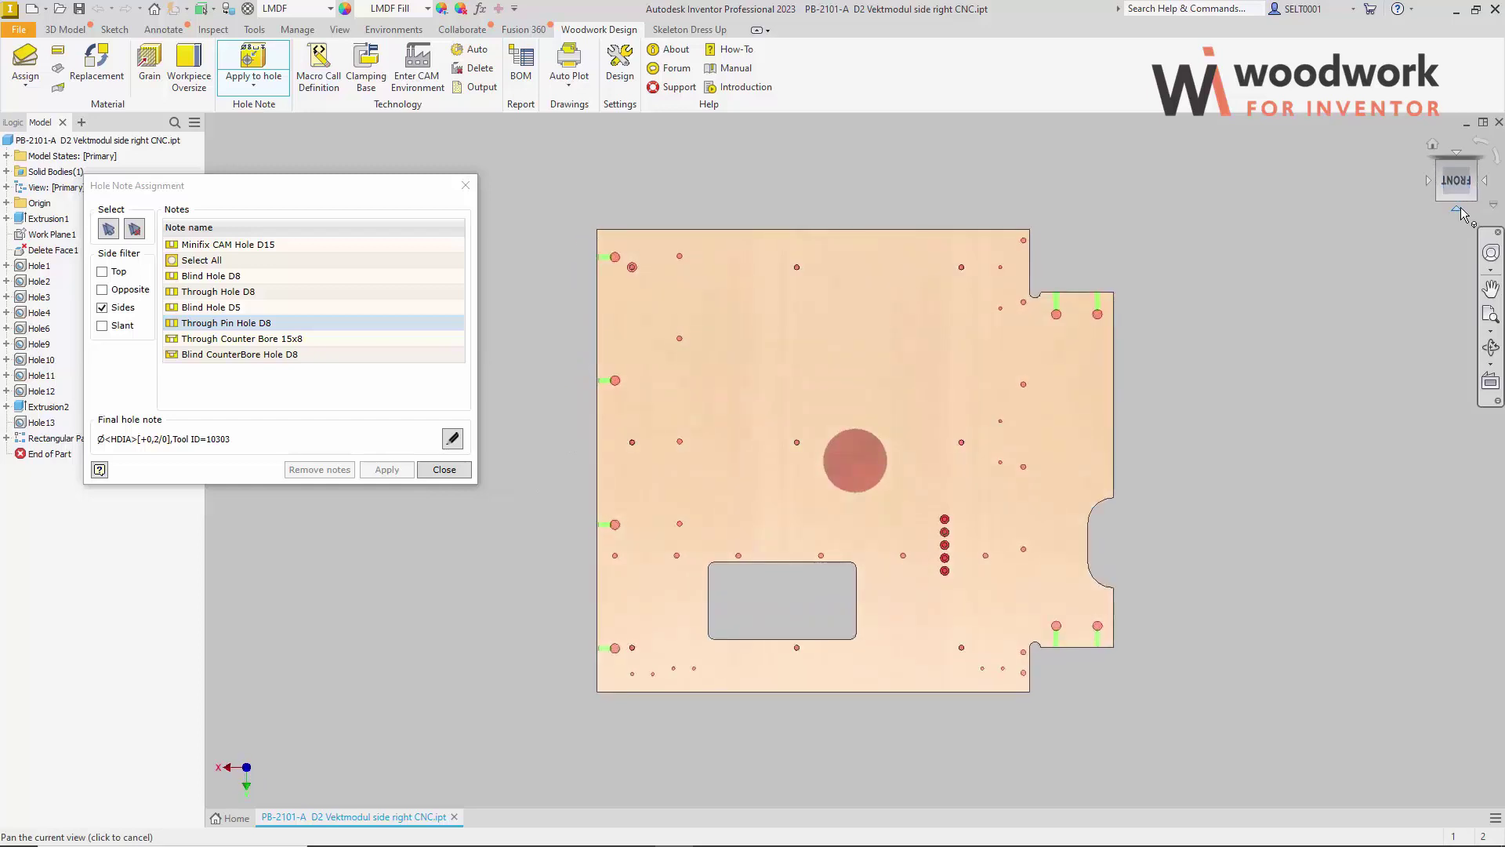
{"action": "left_click", "coordinate": [1458, 210]}
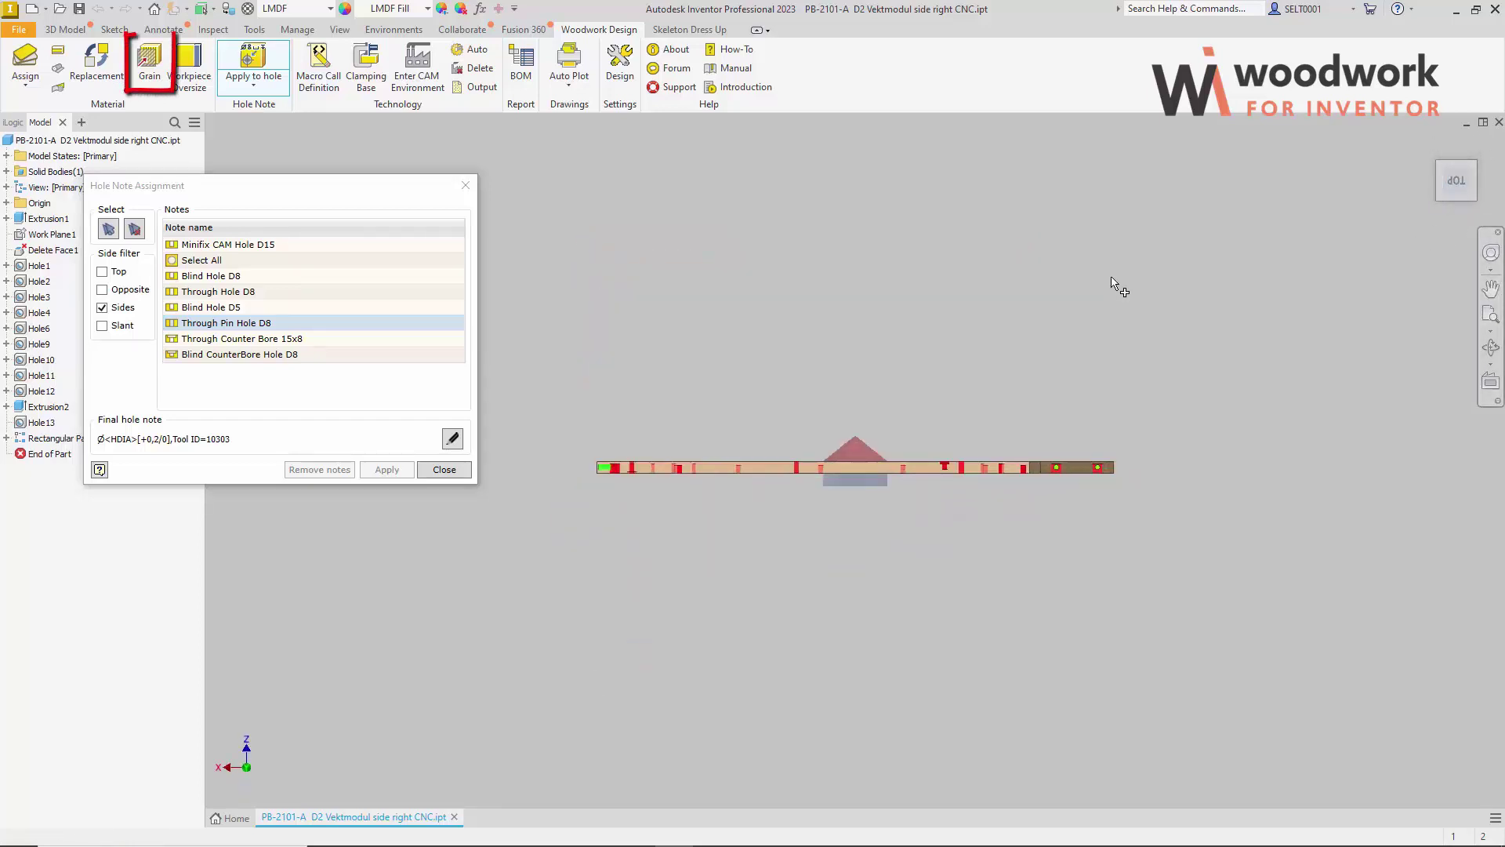
{"action": "mouse_move", "coordinate": [1481, 166]}
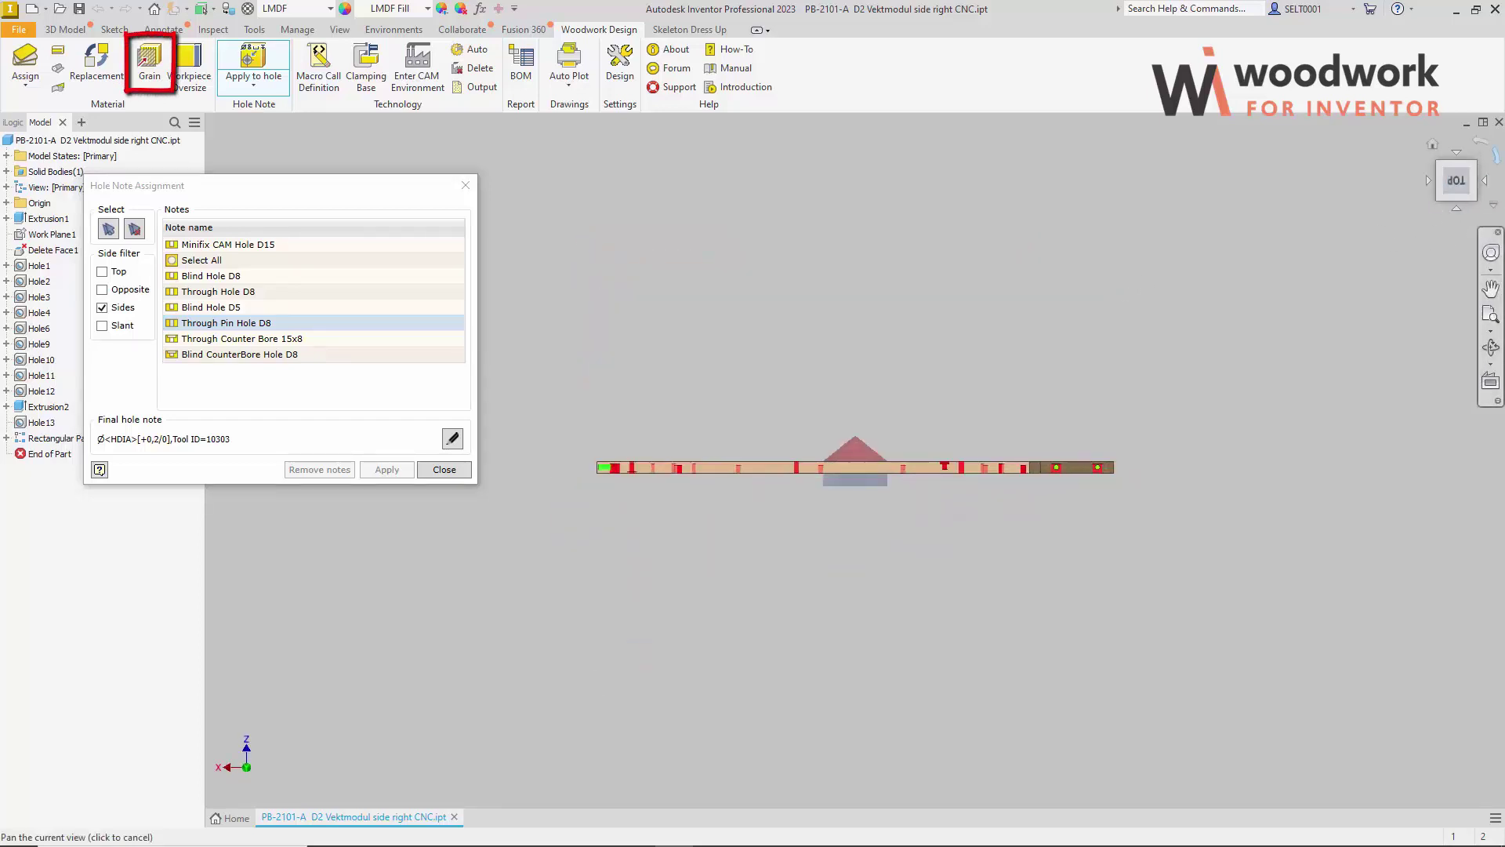
{"action": "left_click", "coordinate": [1475, 170]}
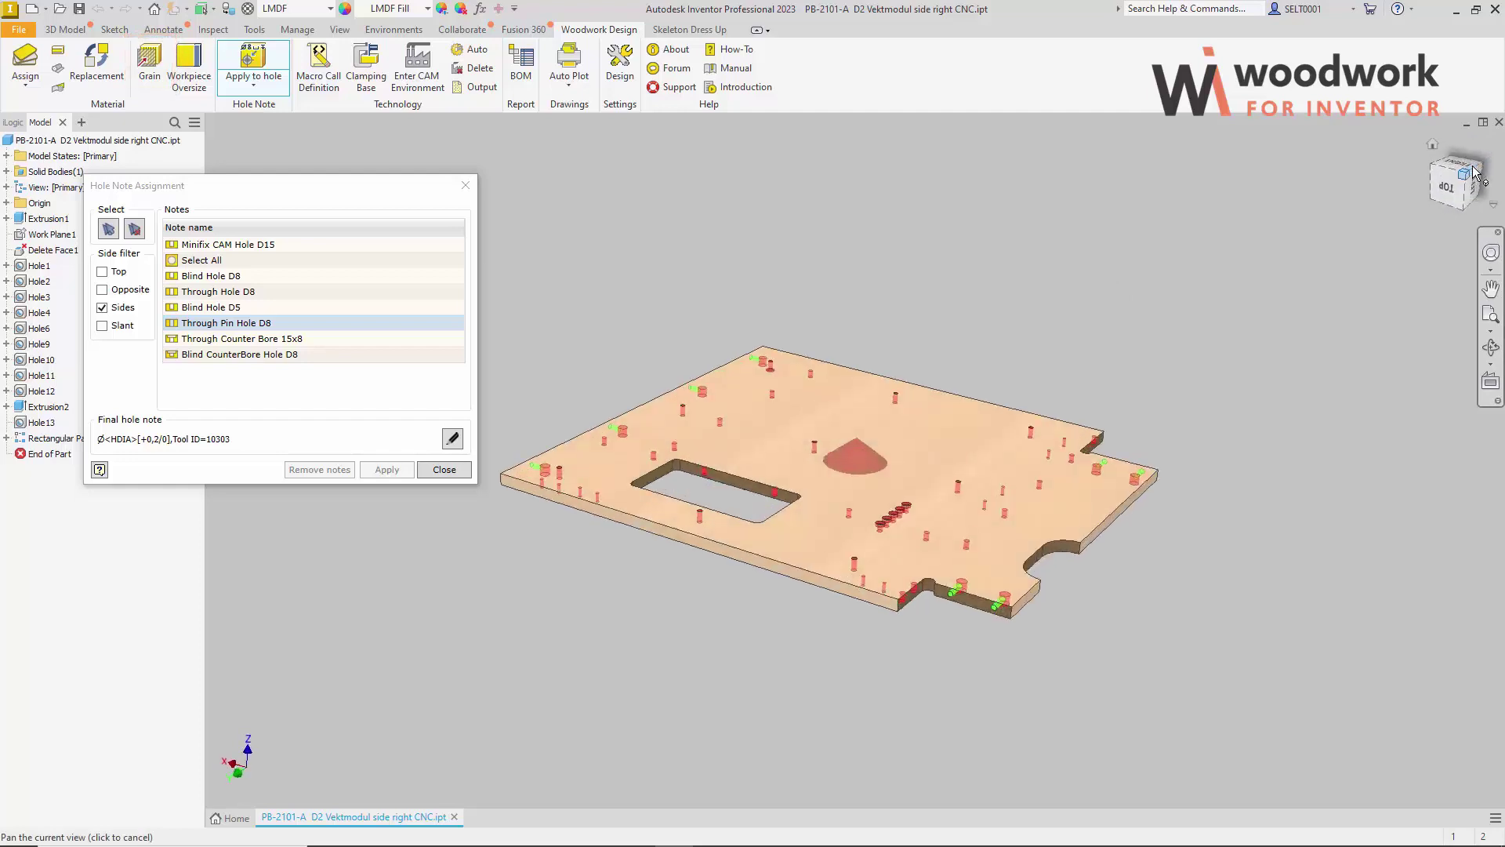
Step: Select the Blind Hole D8 note in the hole note list
{"action": "left_click", "coordinate": [234, 276]}
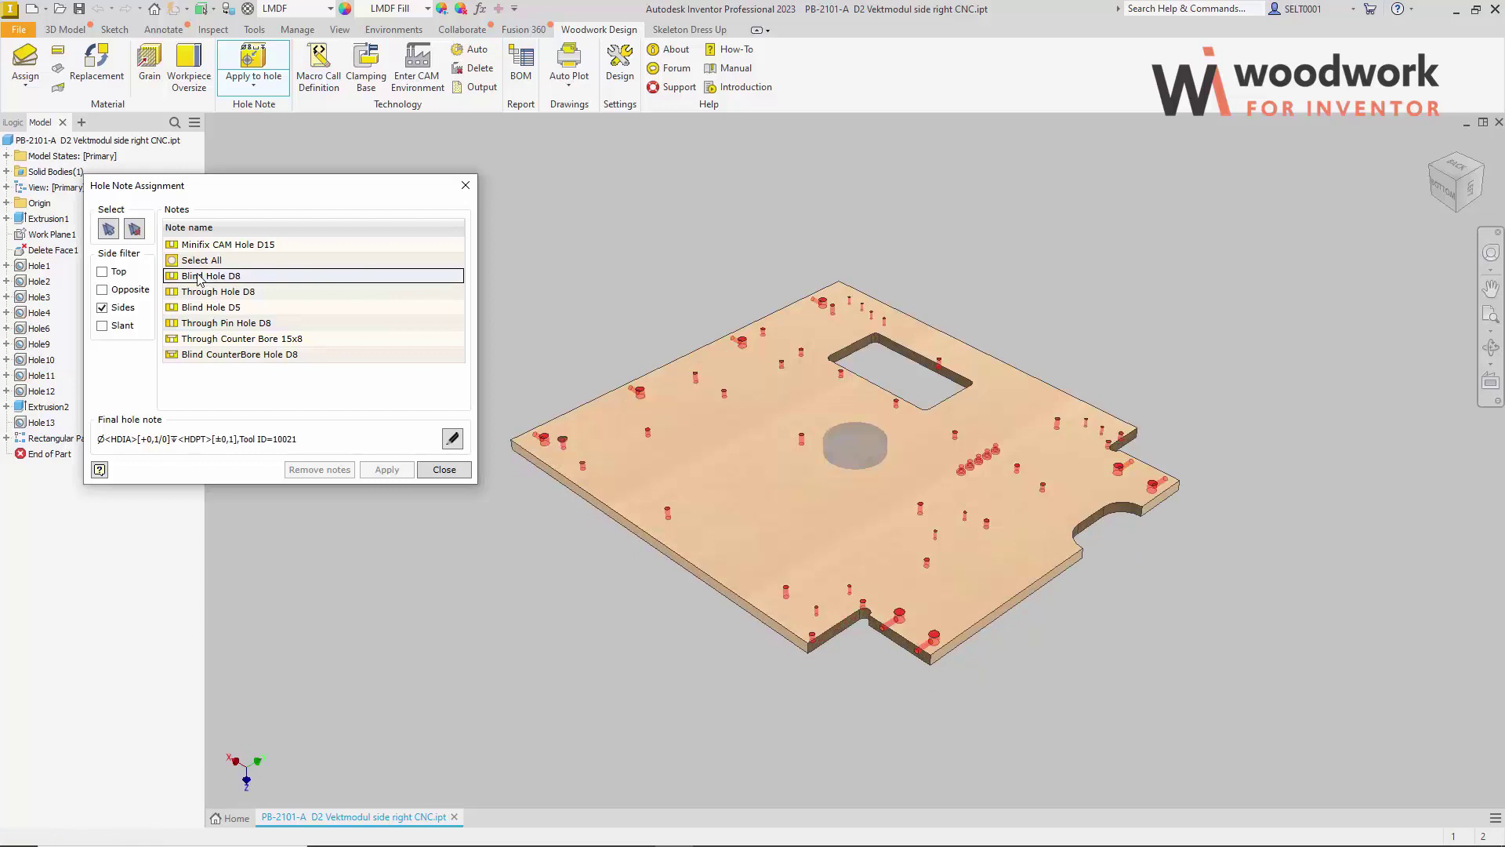
{"action": "left_click", "coordinate": [227, 292]}
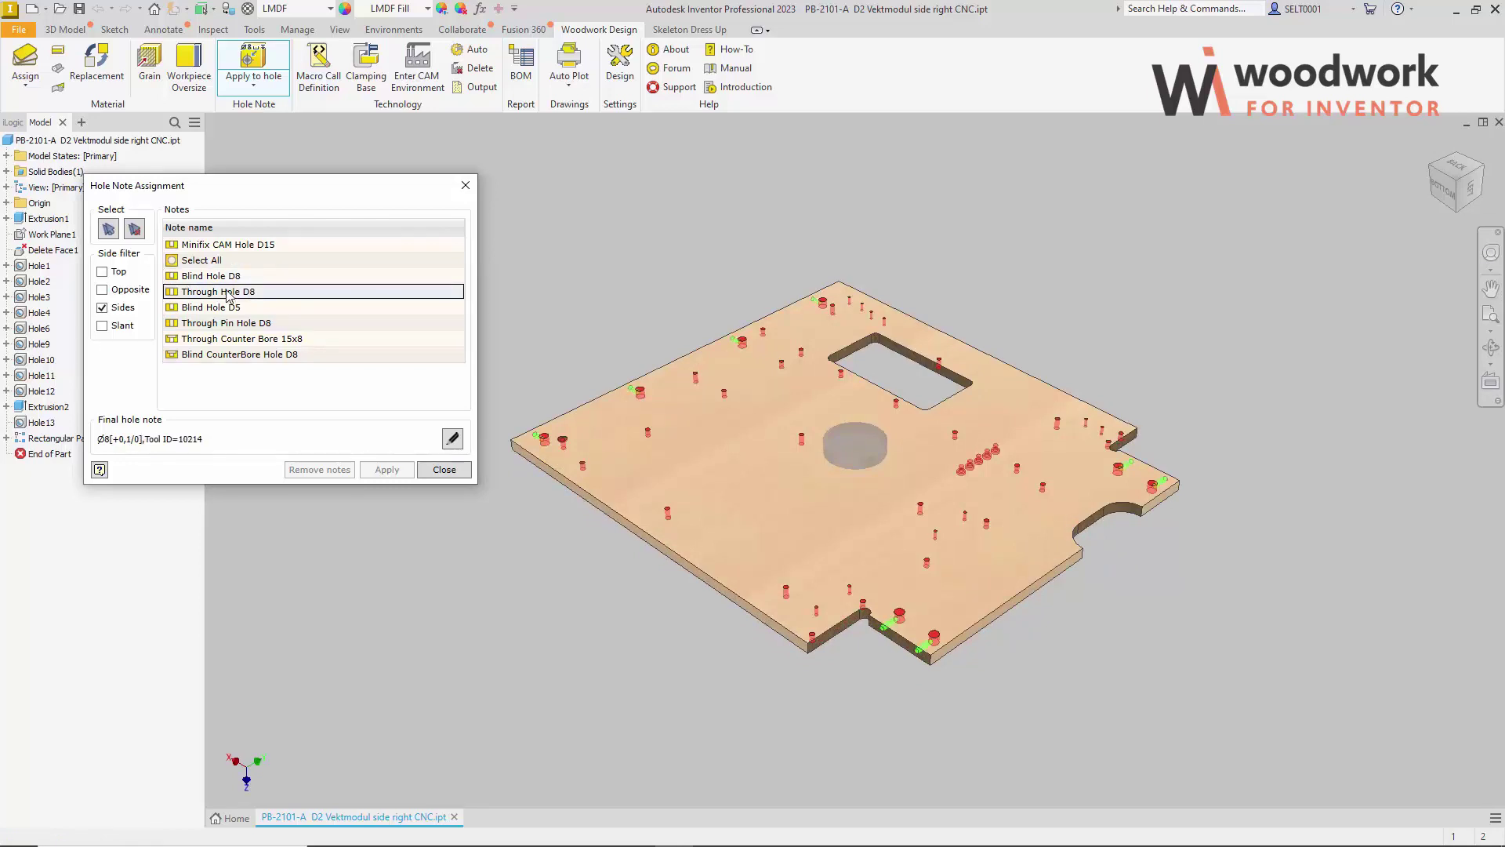
{"action": "left_click", "coordinate": [224, 280]}
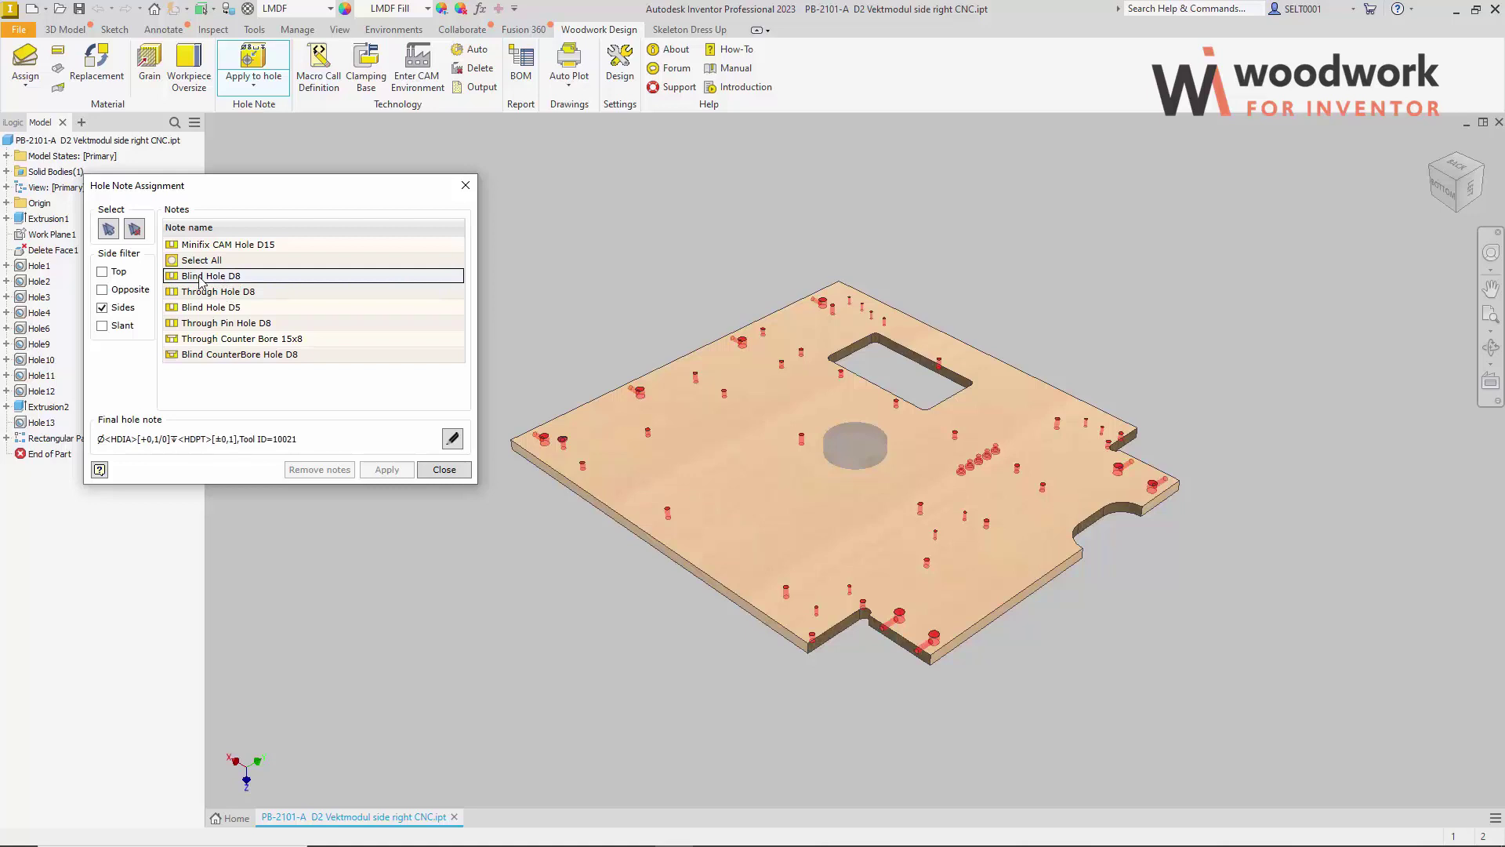
Step: Re-enable Top, Opposite and Slant filters, select all matching holes, and open note adjustments
{"action": "left_click", "coordinate": [102, 272]}
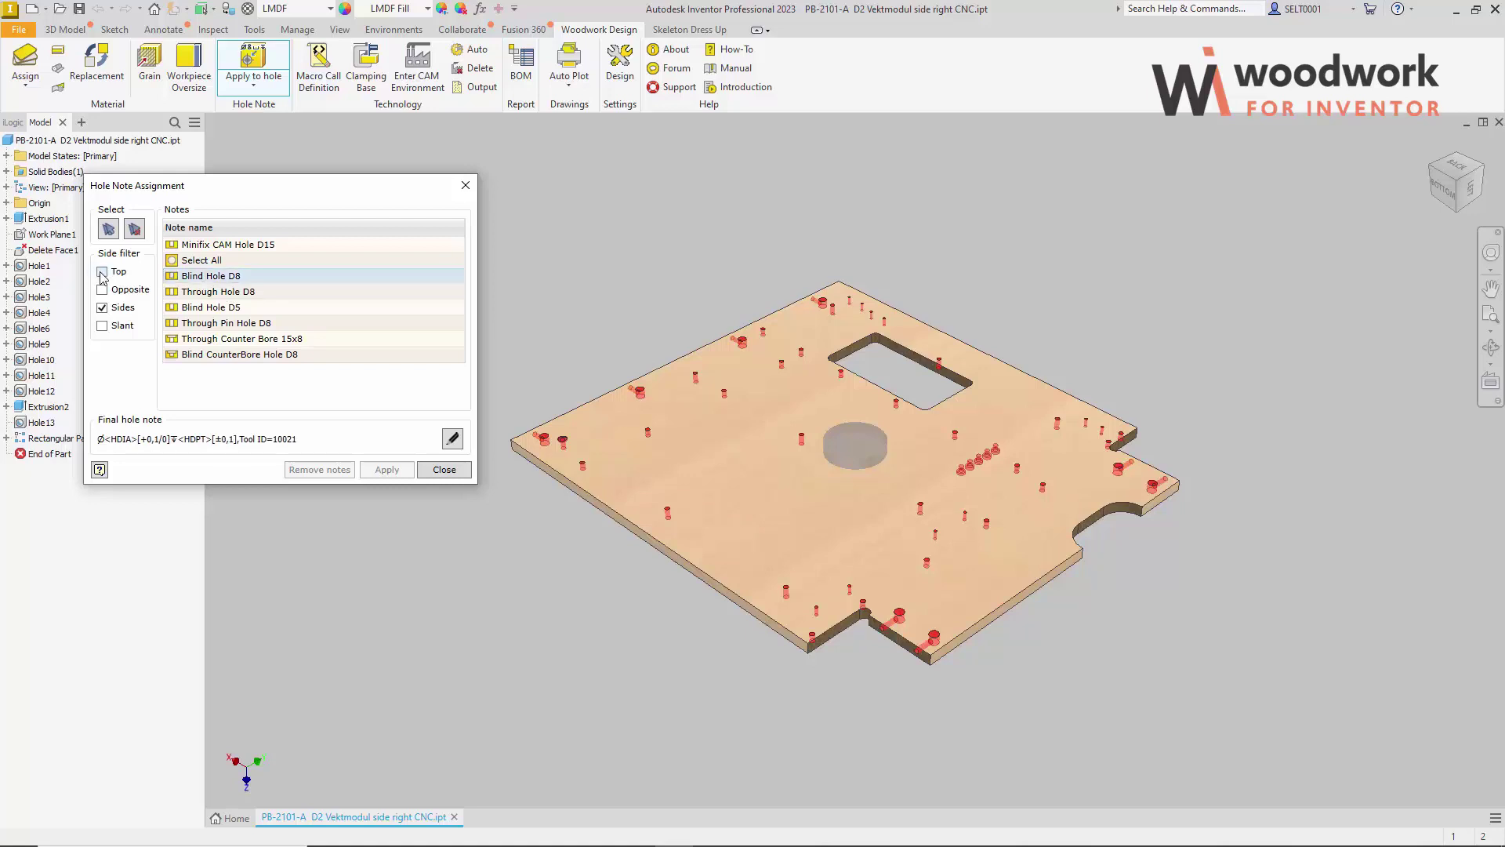
{"action": "left_click", "coordinate": [102, 290]}
{"action": "left_click", "coordinate": [102, 325]}
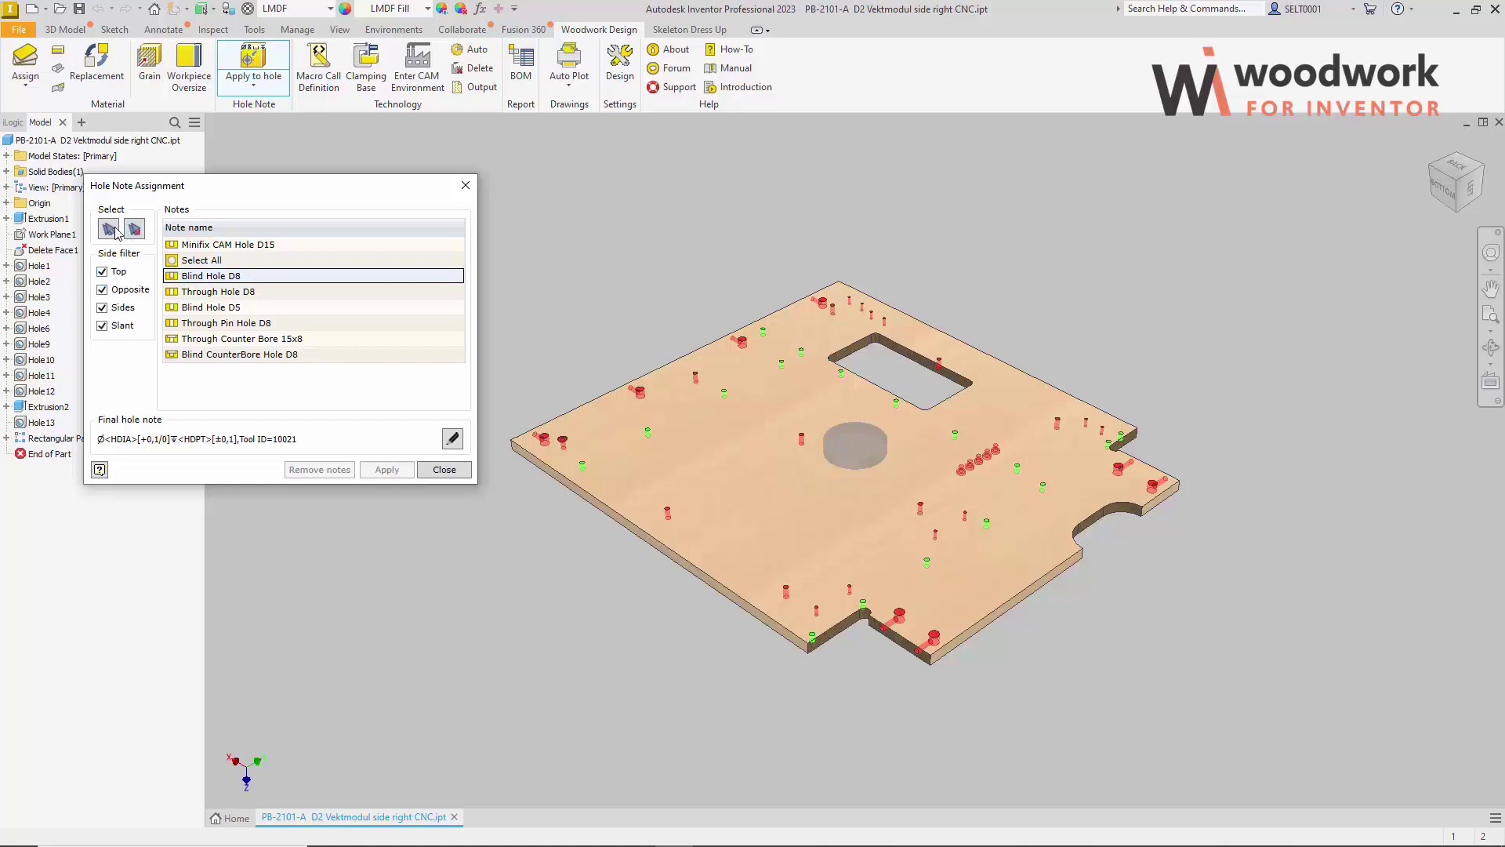
{"action": "left_click", "coordinate": [113, 232]}
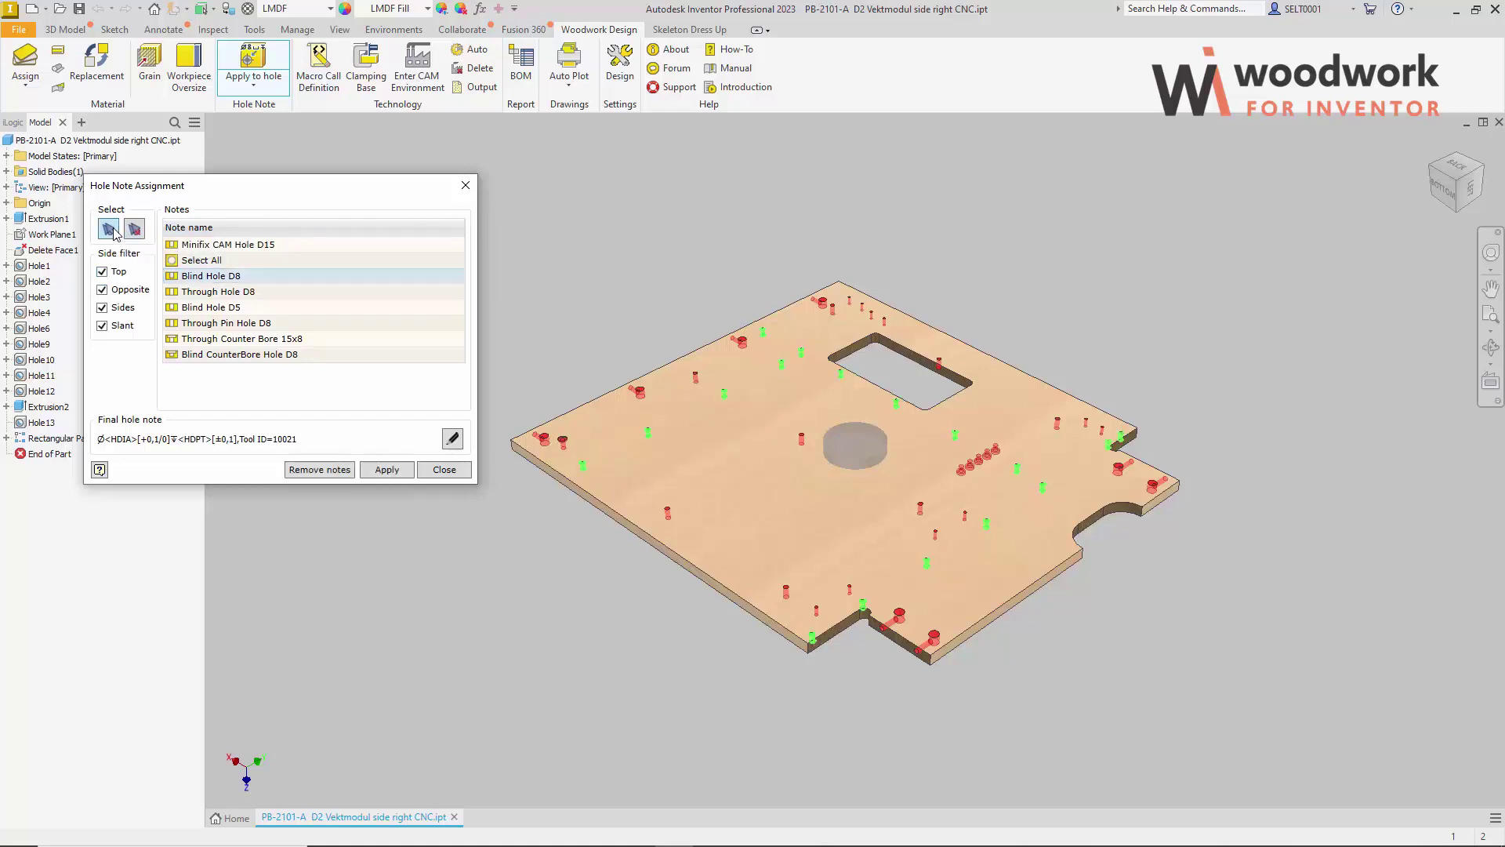
{"action": "left_click", "coordinate": [452, 441]}
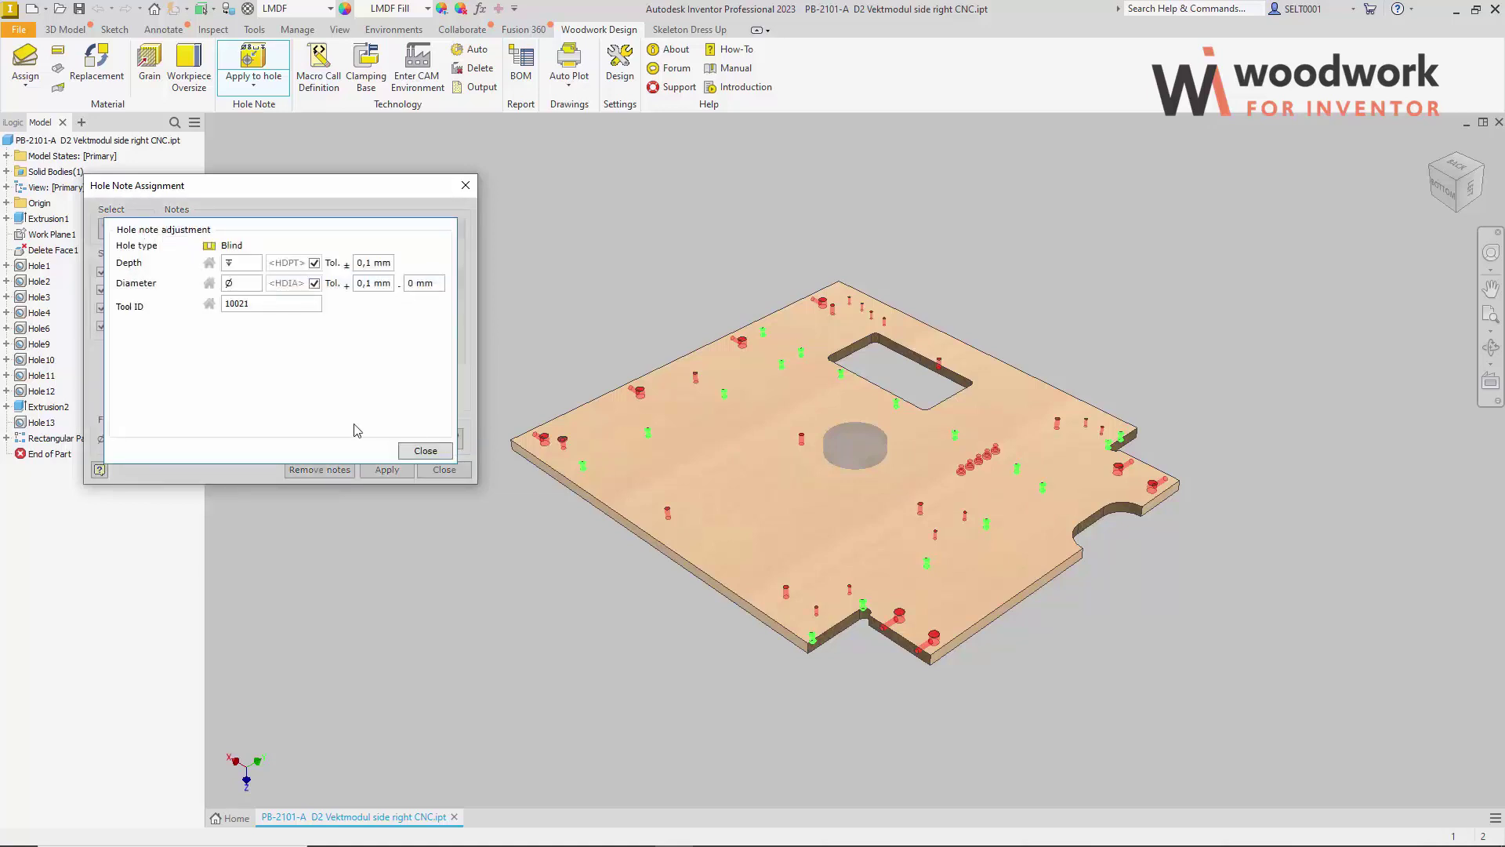
Step: Re-enter Tool ID 10021 for Blind Hole D8 and close the adjustment panel
{"action": "double_click", "coordinate": [262, 304]}
{"action": "type", "text": "10021"}
{"action": "left_click", "coordinate": [424, 452]}
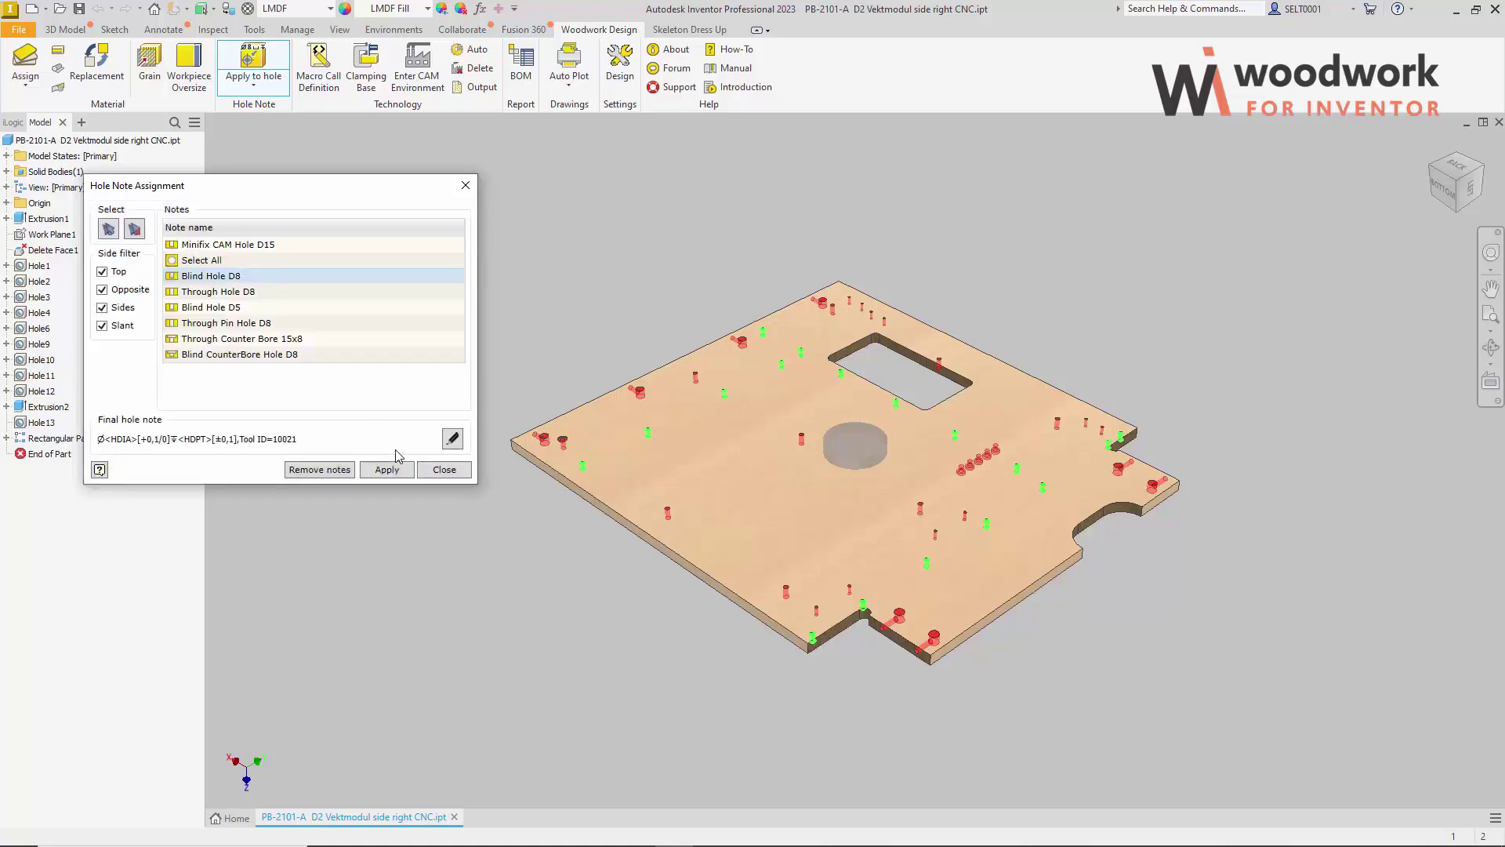
Step: Apply the Blind Hole D8 note (Ø8, depth 12, Tool ID 10021) to the selected holes
{"action": "left_click", "coordinate": [385, 473]}
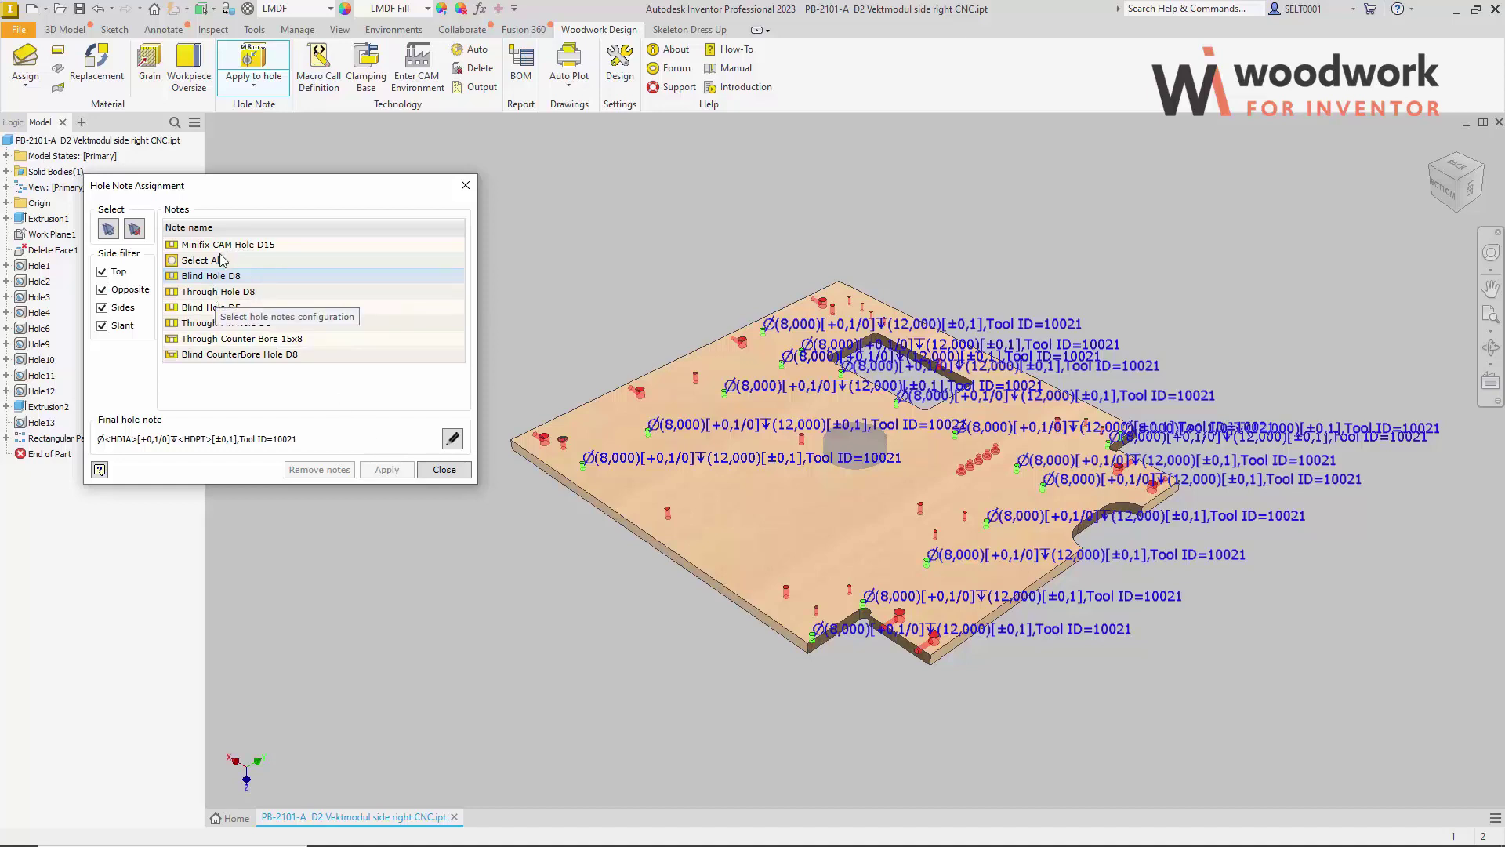
Step: Select the holes carrying Blind Hole D8 notes and remove their notes
{"action": "left_click", "coordinate": [196, 261]}
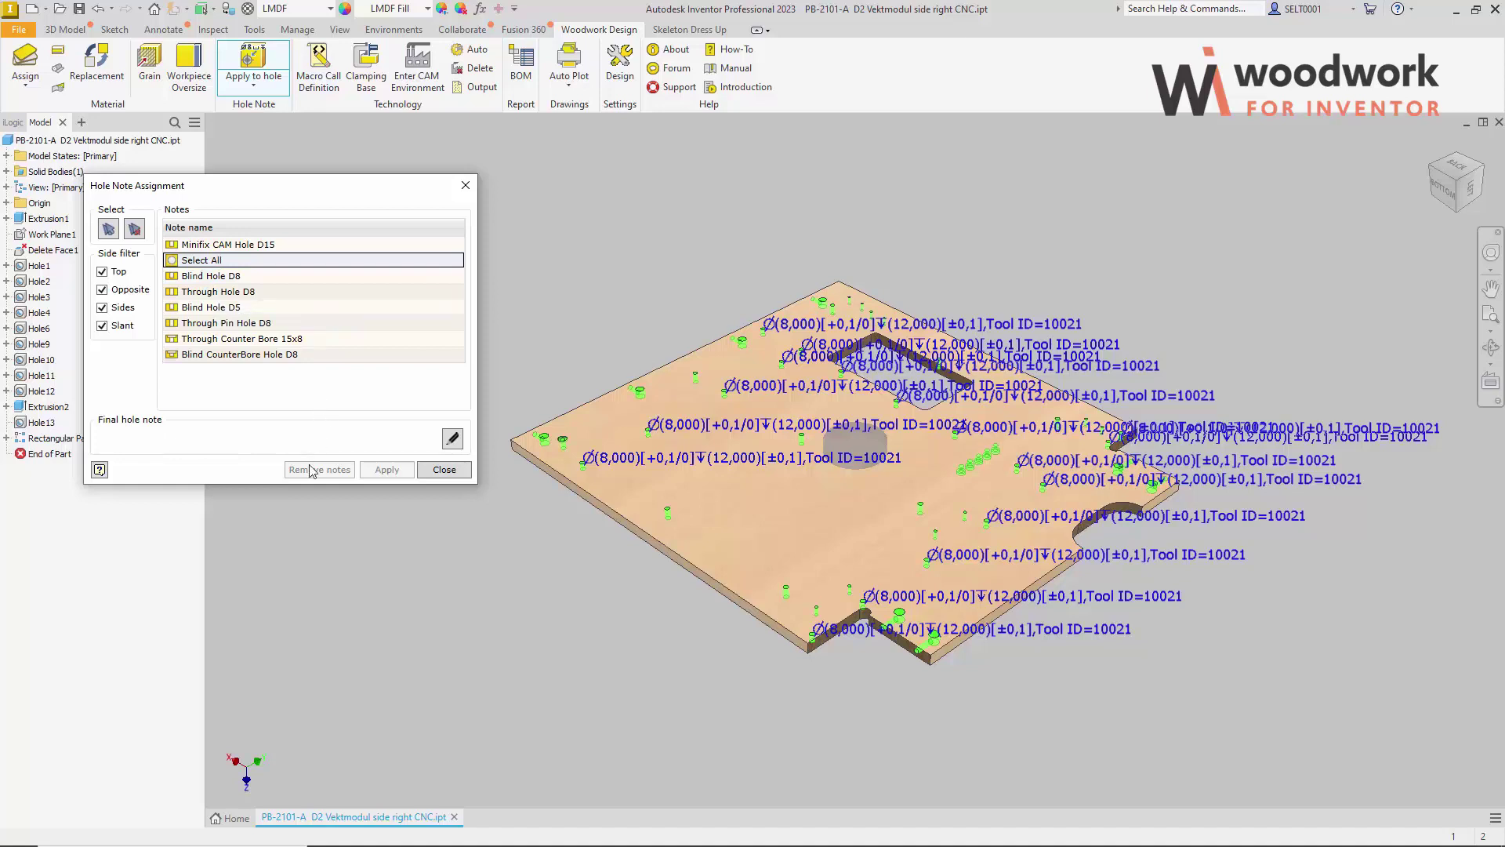
{"action": "left_click", "coordinate": [209, 275]}
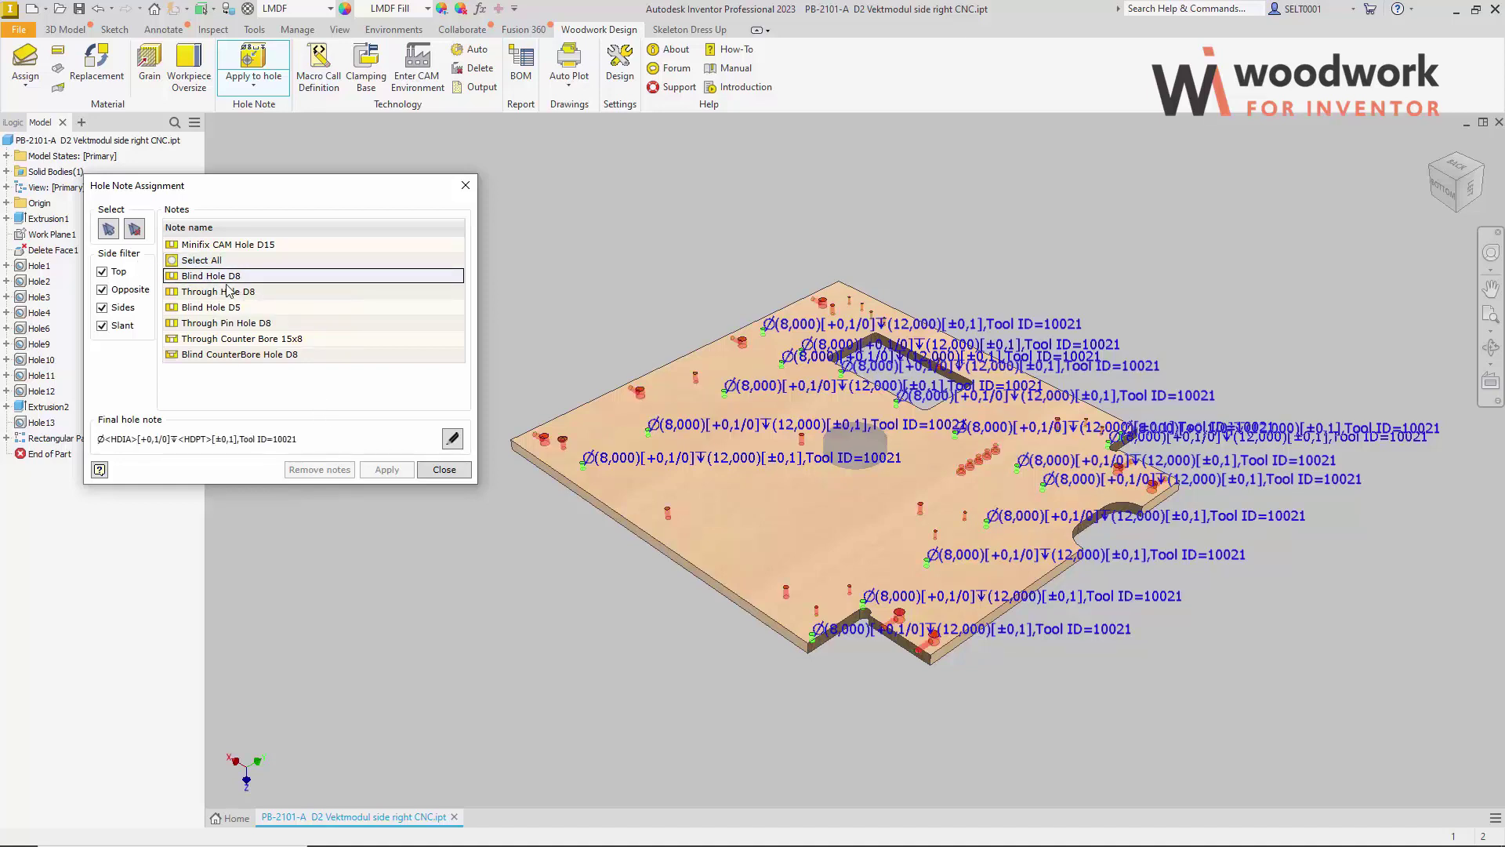
{"action": "left_click", "coordinate": [108, 229]}
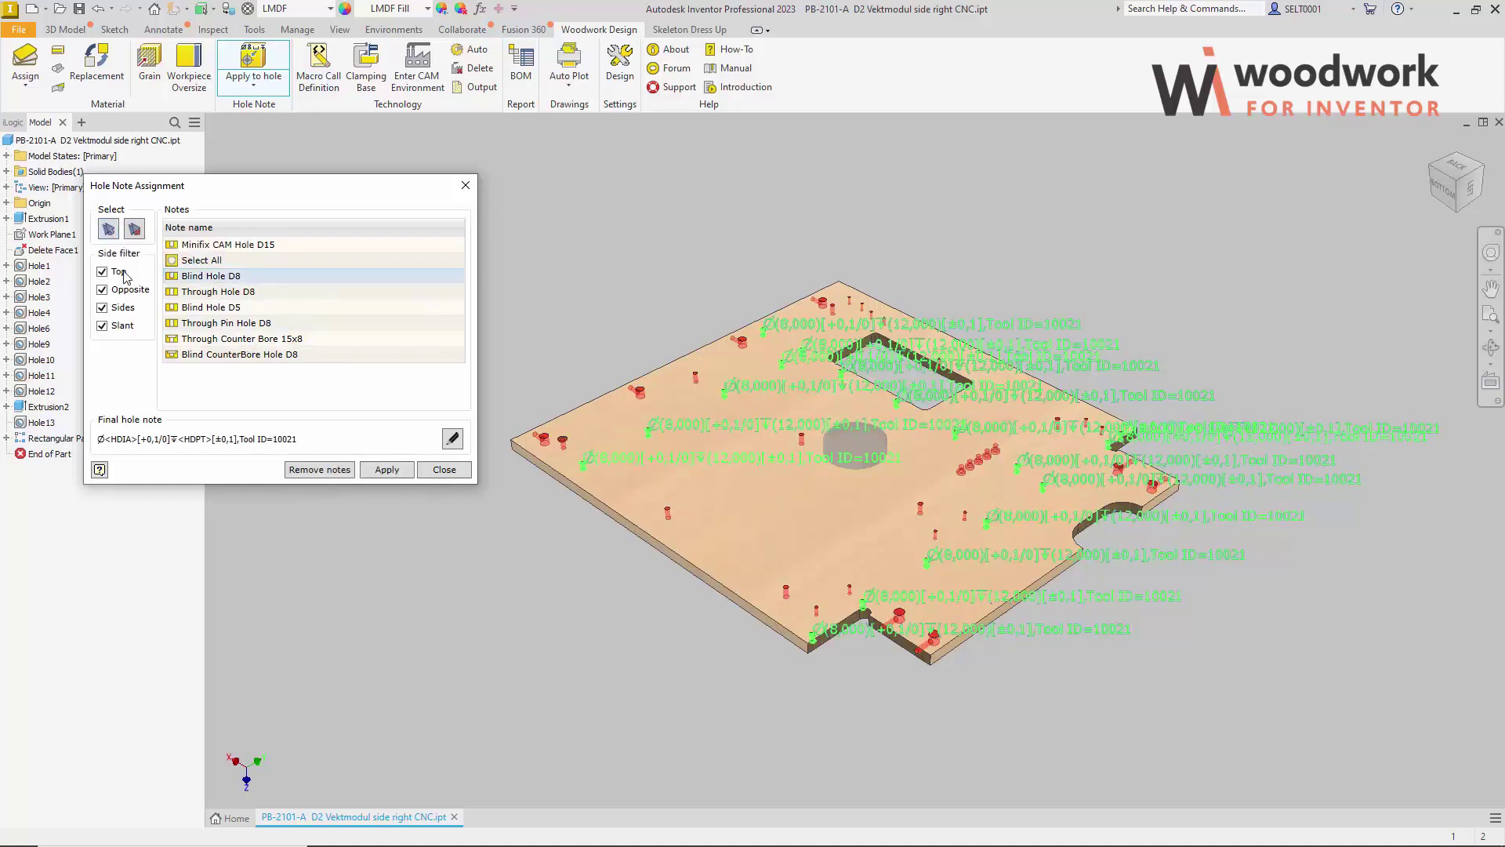
{"action": "left_click", "coordinate": [317, 470]}
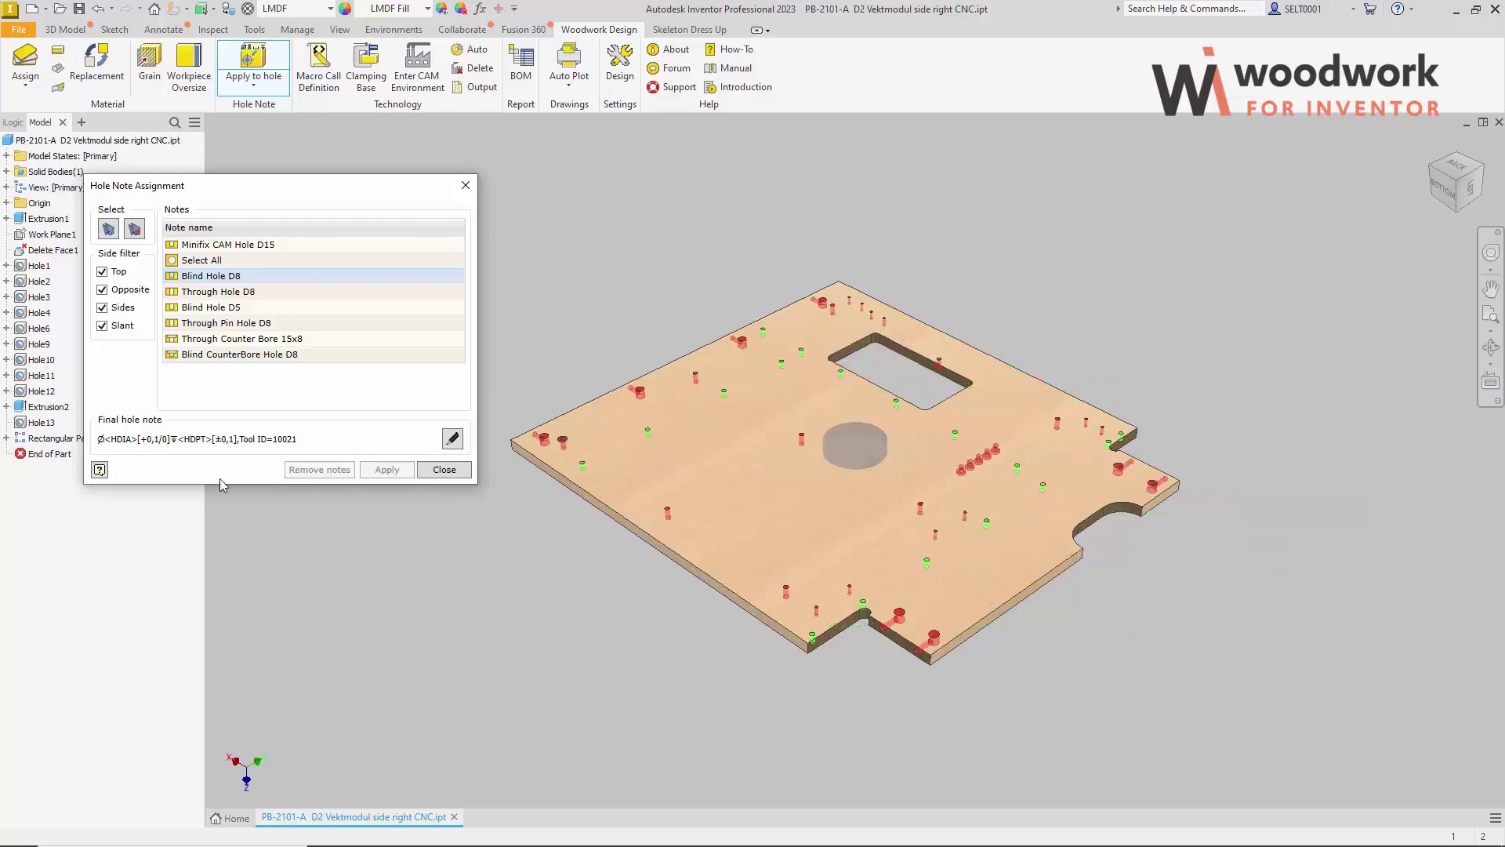